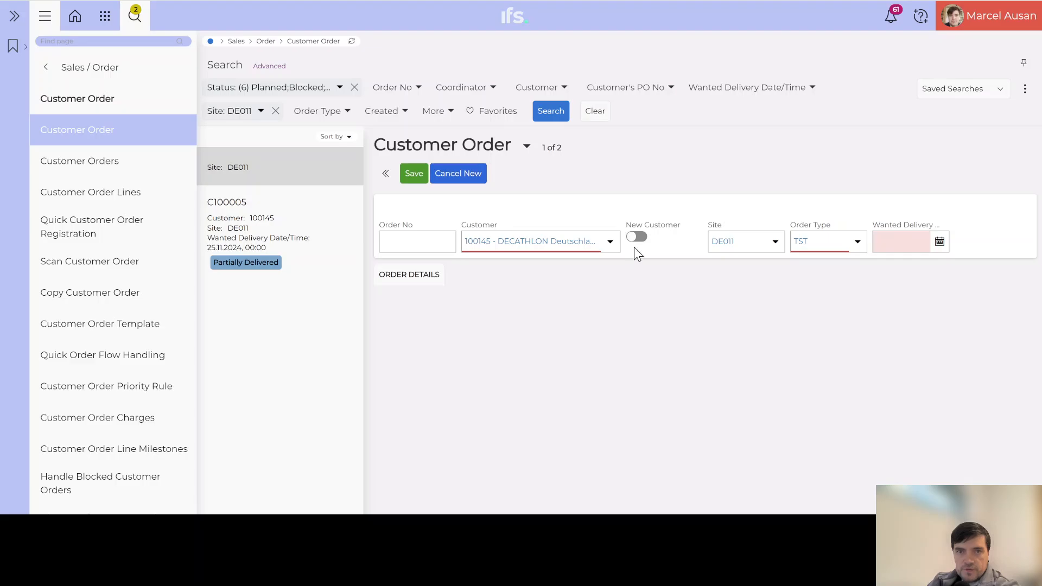
Choose DECATHLON Deutschland as the customer of the new customer order and save the order header
click(512, 242)
text(deca)
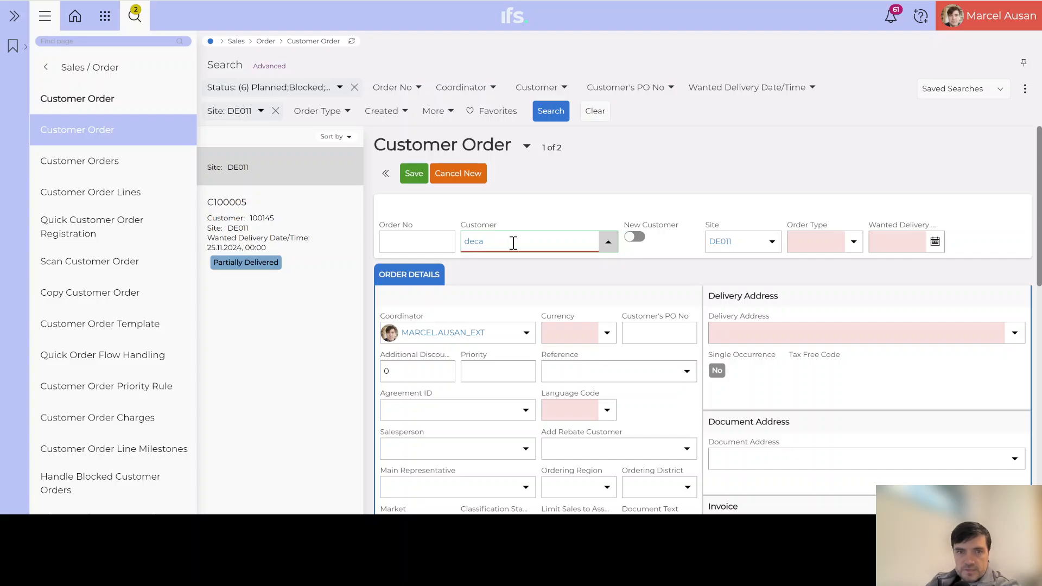
click(503, 299)
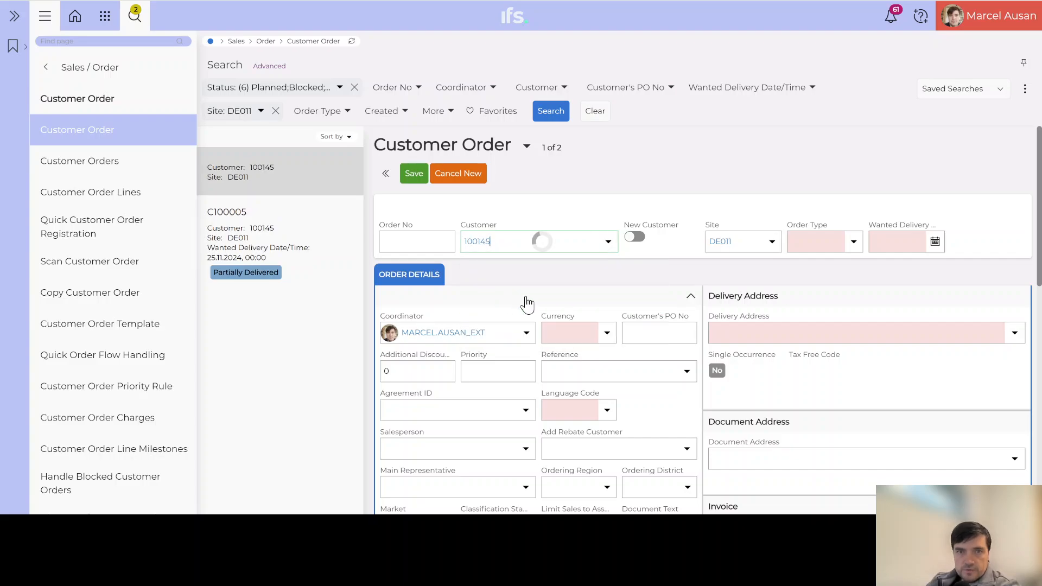
click(413, 175)
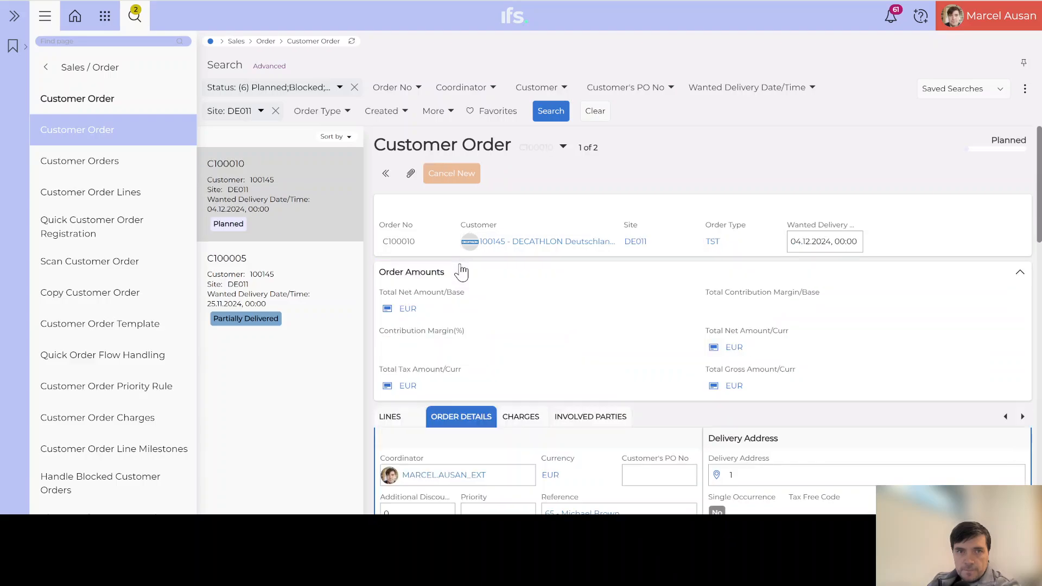
Add and save an order line for sales part CUBE-REACTION-PRO with quantity 1 and price 2500
click(397, 341)
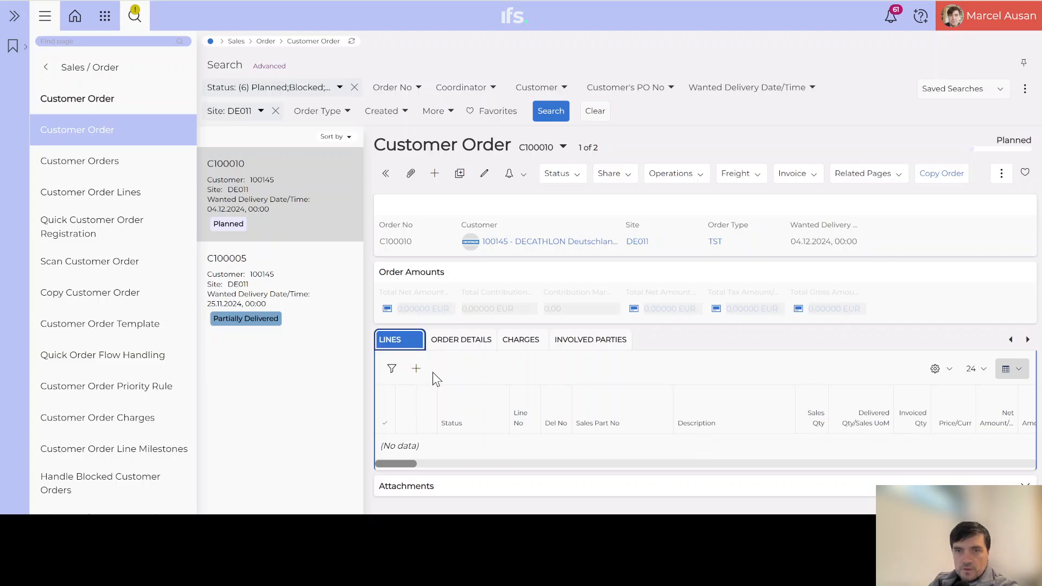
click(416, 368)
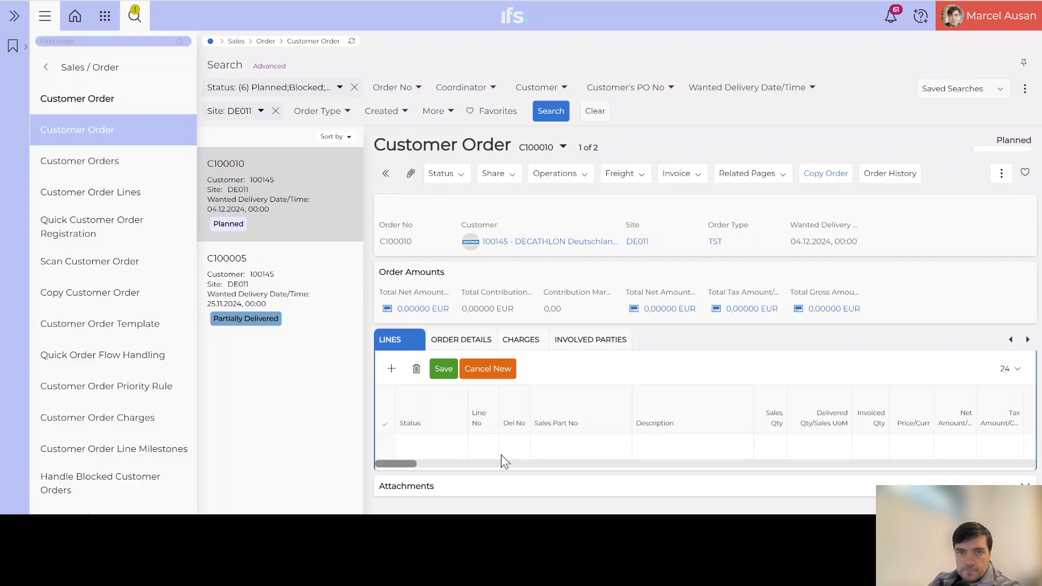
text(CUB)
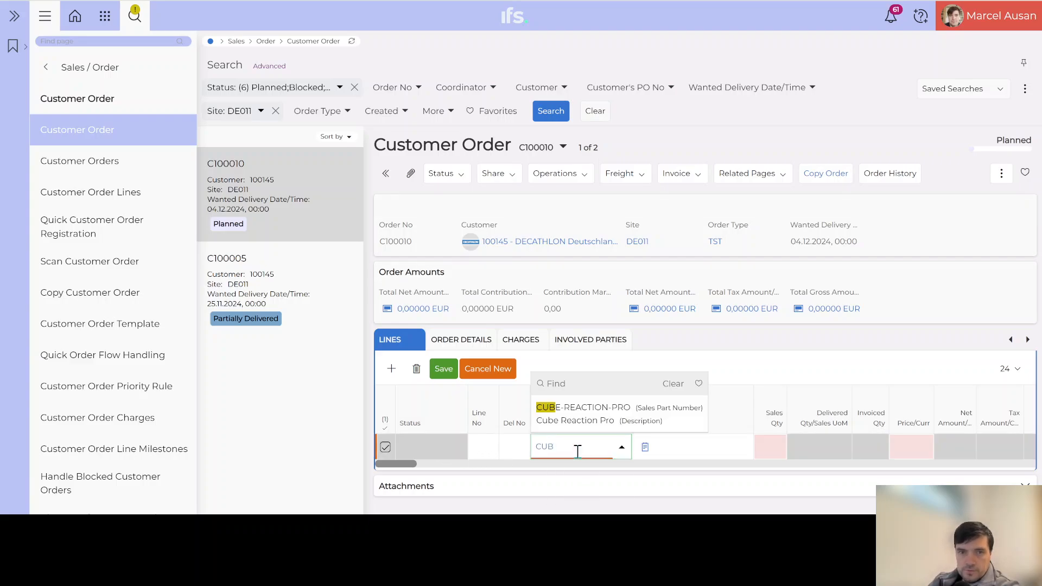
click(578, 422)
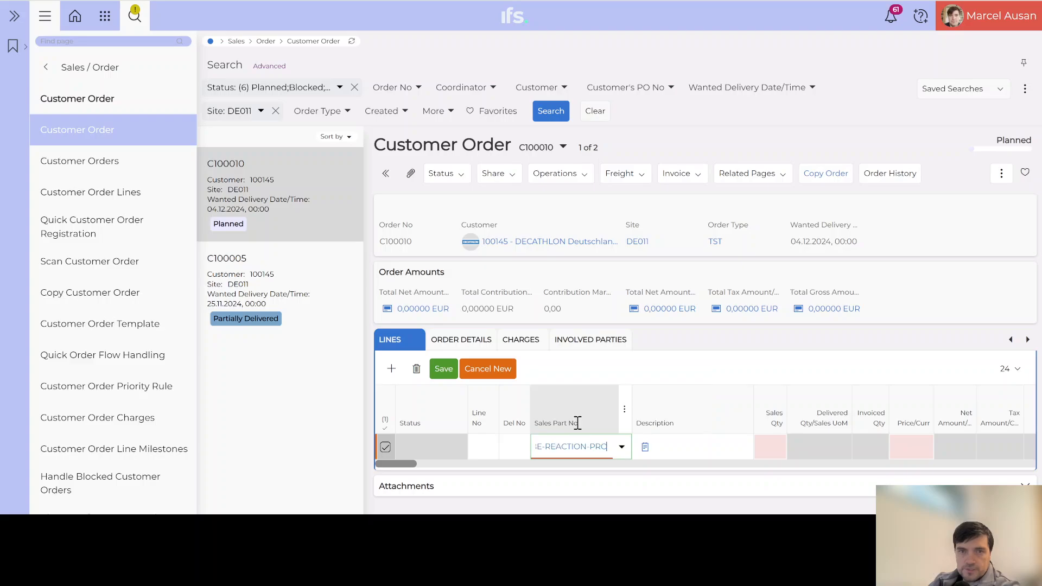
click(770, 450)
text(1)
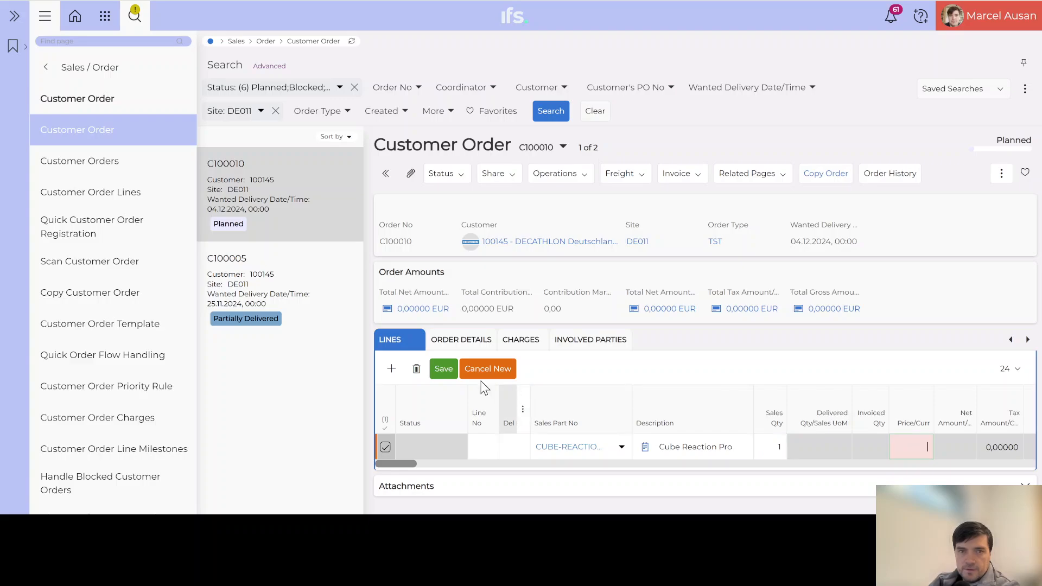
click(446, 370)
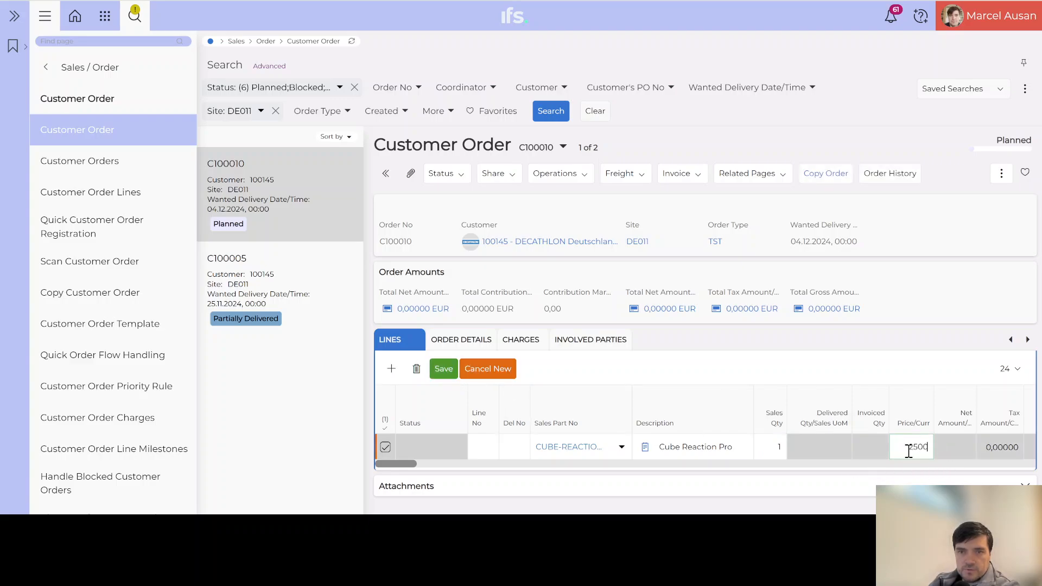
click(449, 369)
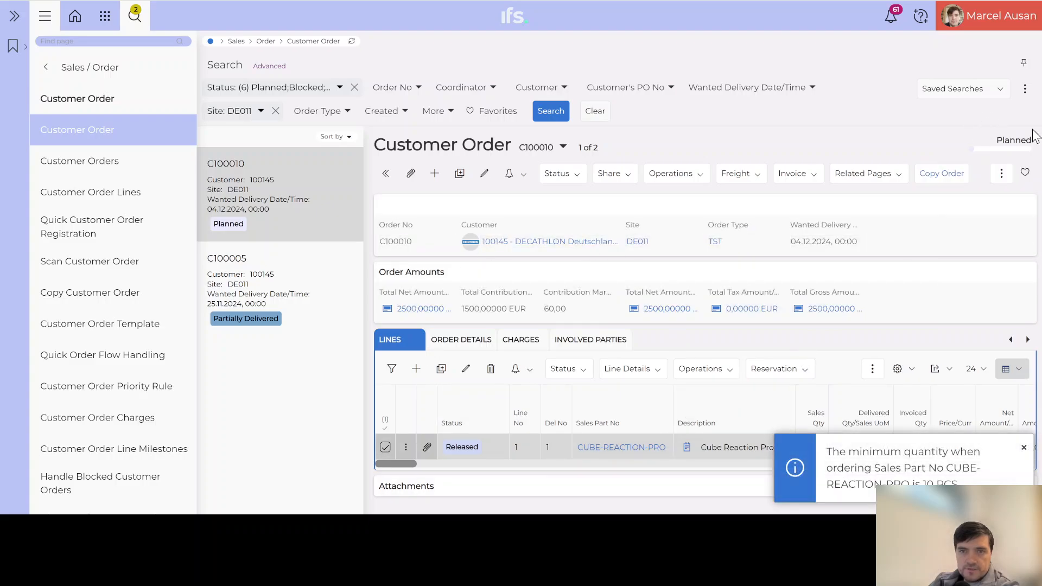
click(1023, 450)
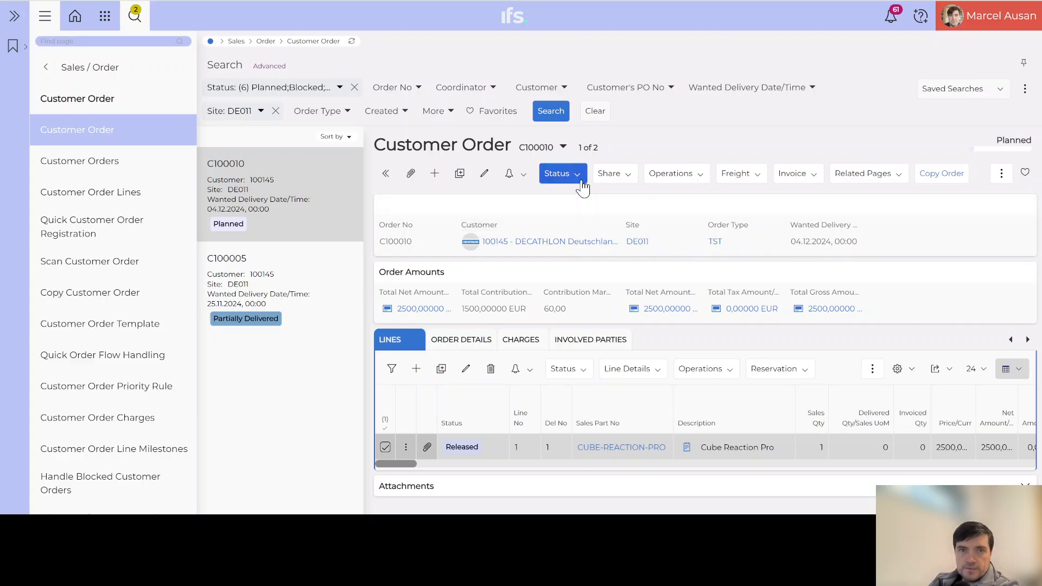
Start an advance invoice for the customer order with an invoice net amount of 1000
click(814, 175)
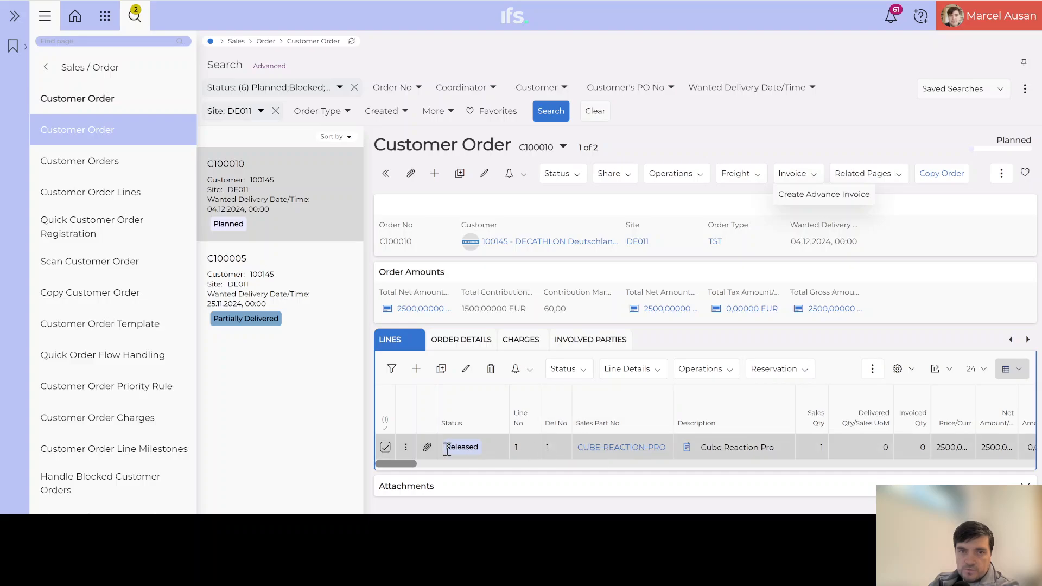
click(825, 195)
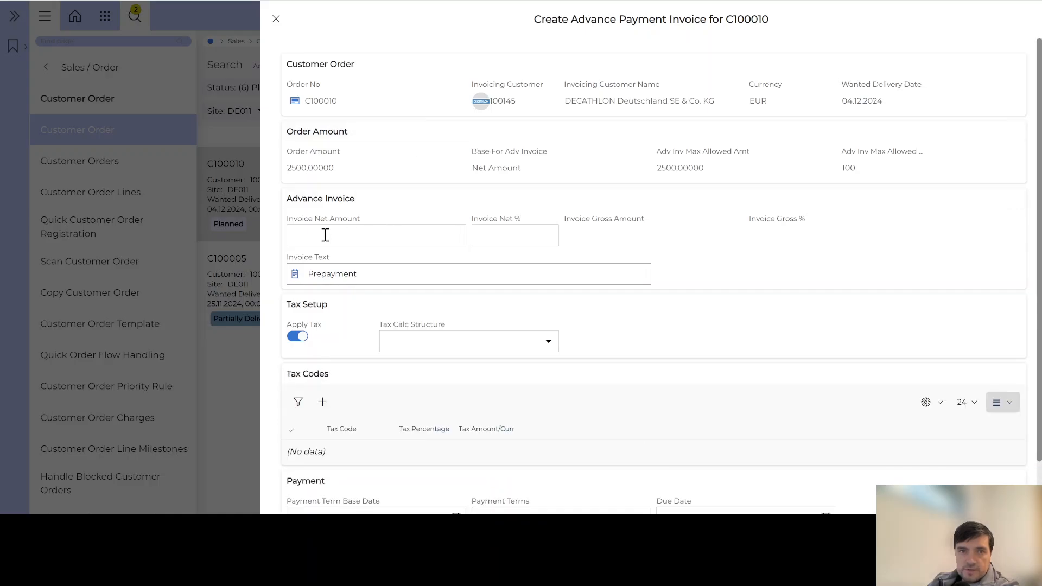
click(495, 235)
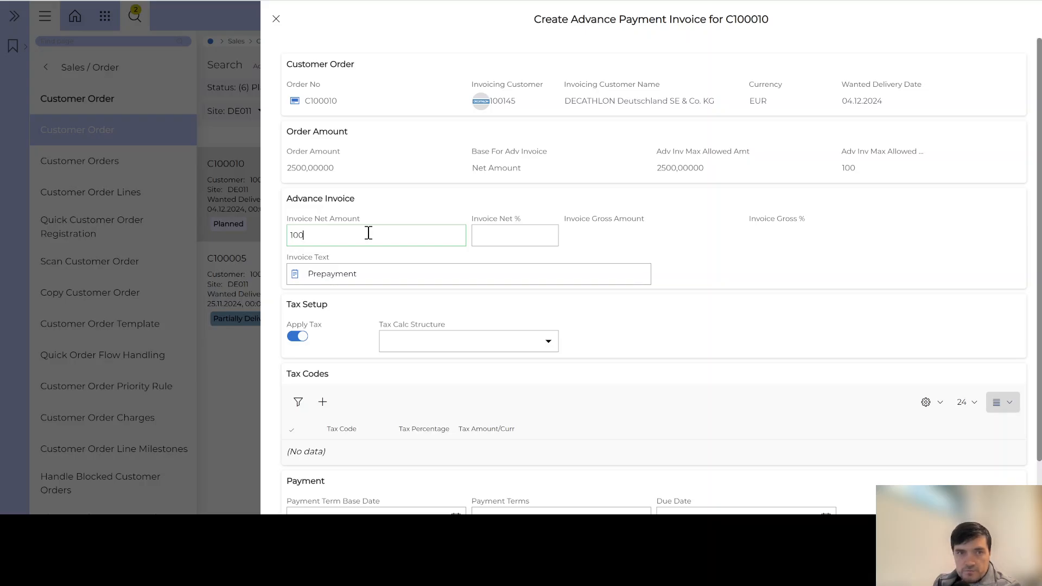
key(Tab)
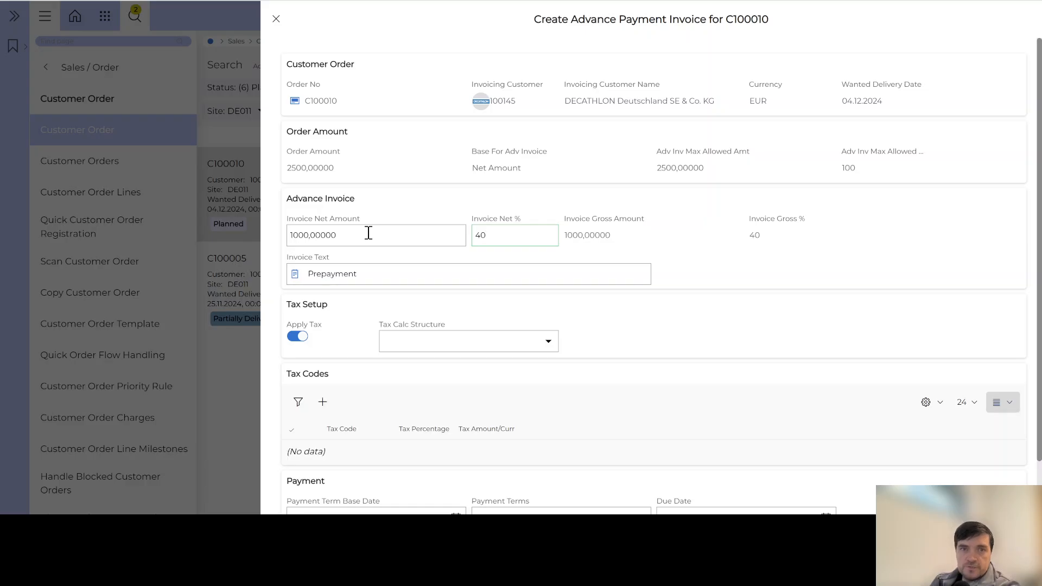
drag(486, 237, 474, 240)
click(490, 233)
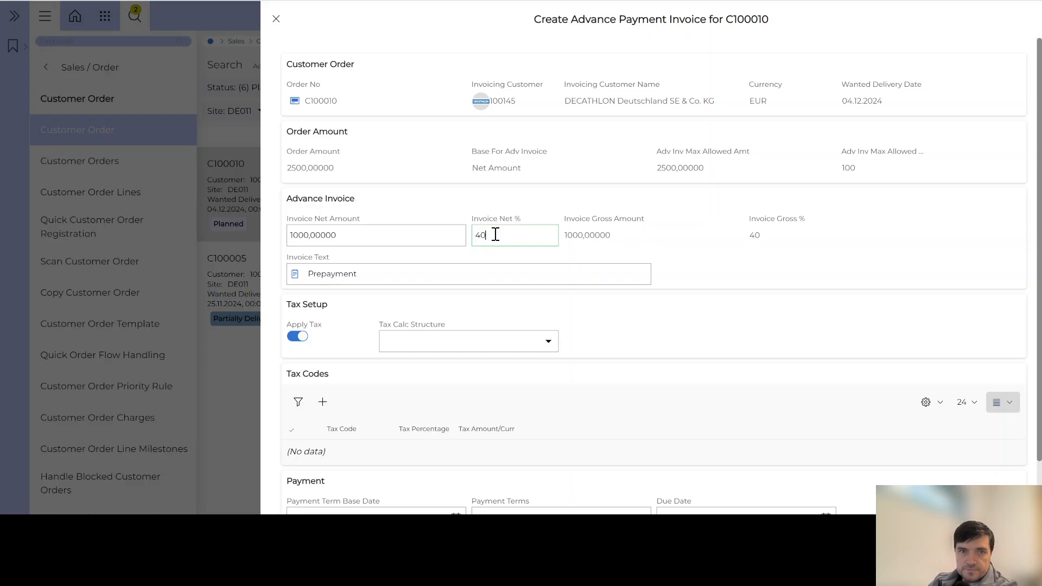
Extend the advance invoice text to "Prepayment - for delivering the Cube bike"
drag(375, 277, 310, 277)
click(369, 277)
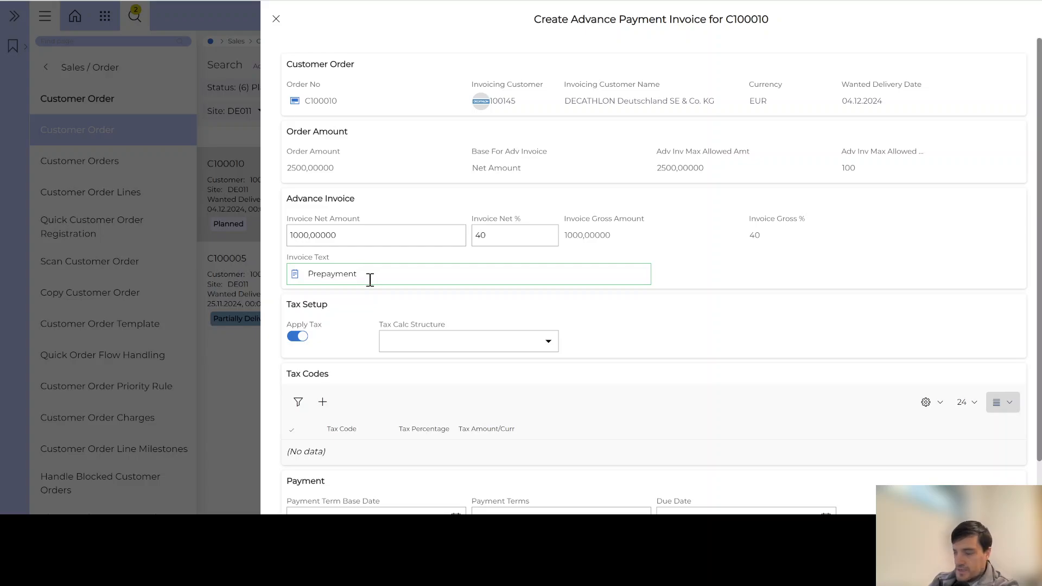
text(- for delive)
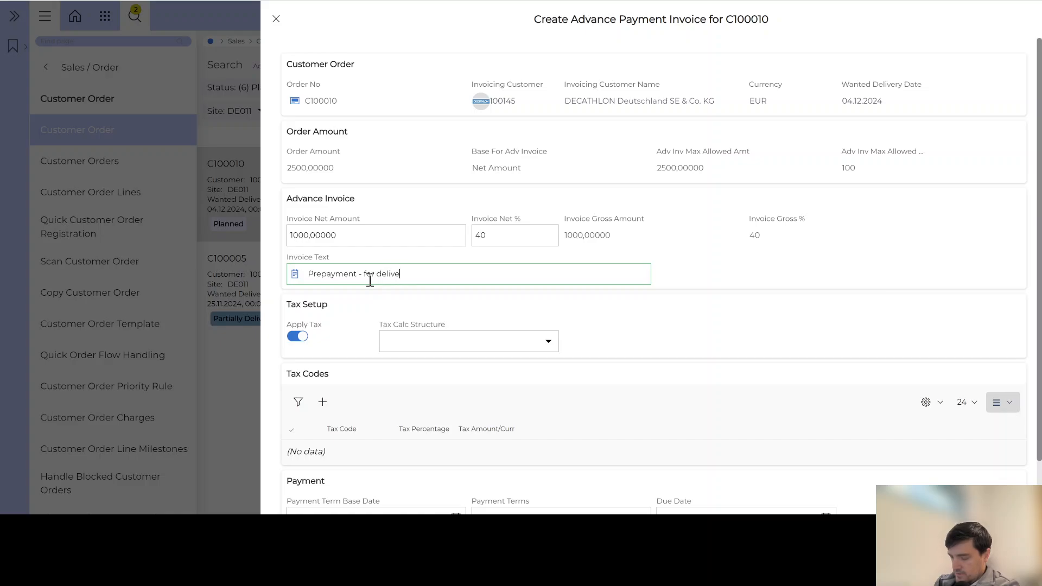
text(ring the Cube b)
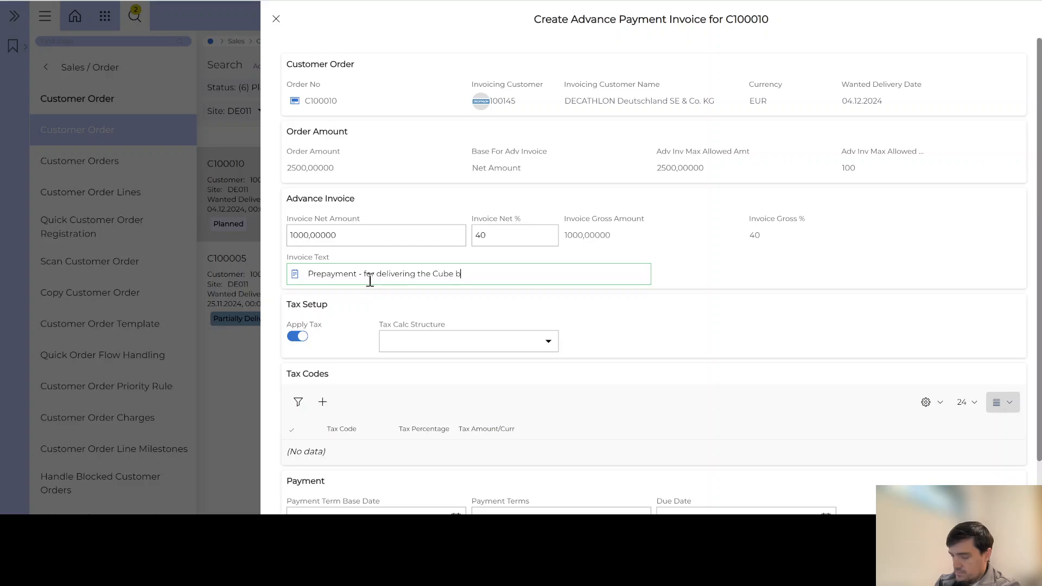
text(ike)
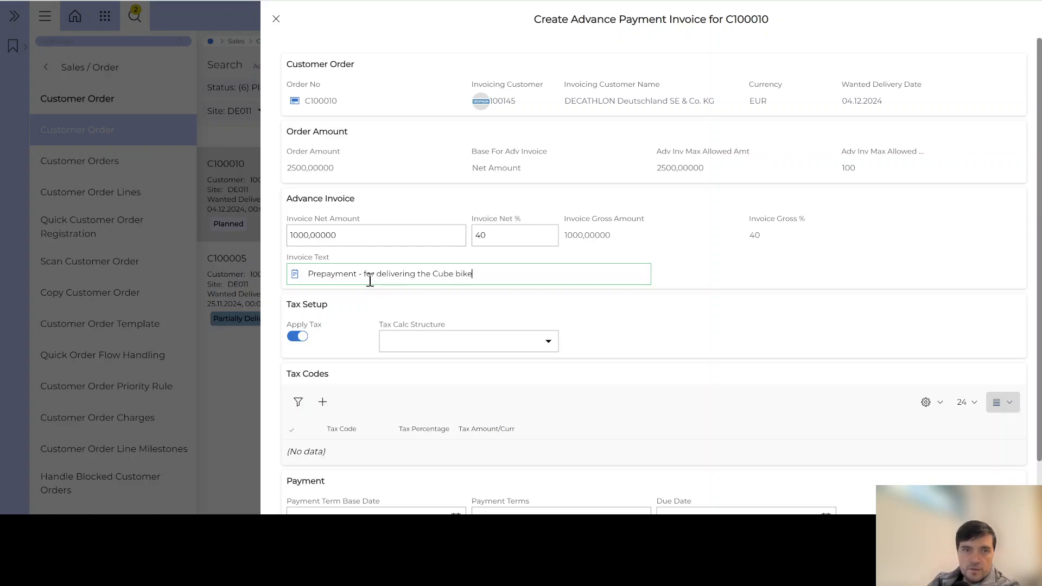
Turn off tax for the advance invoice, then create and print it
click(297, 335)
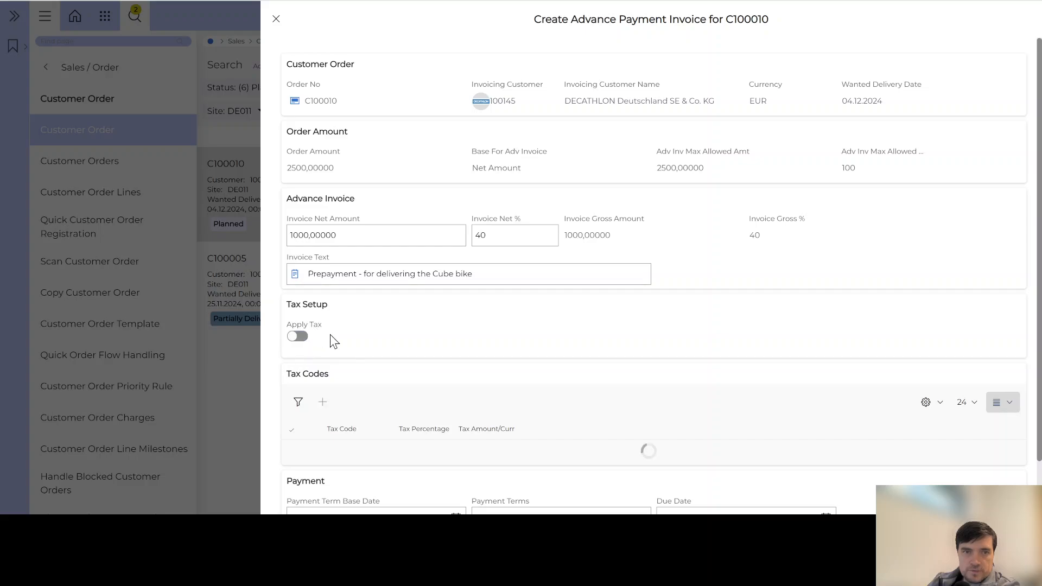
scroll(330, 335, down, 2)
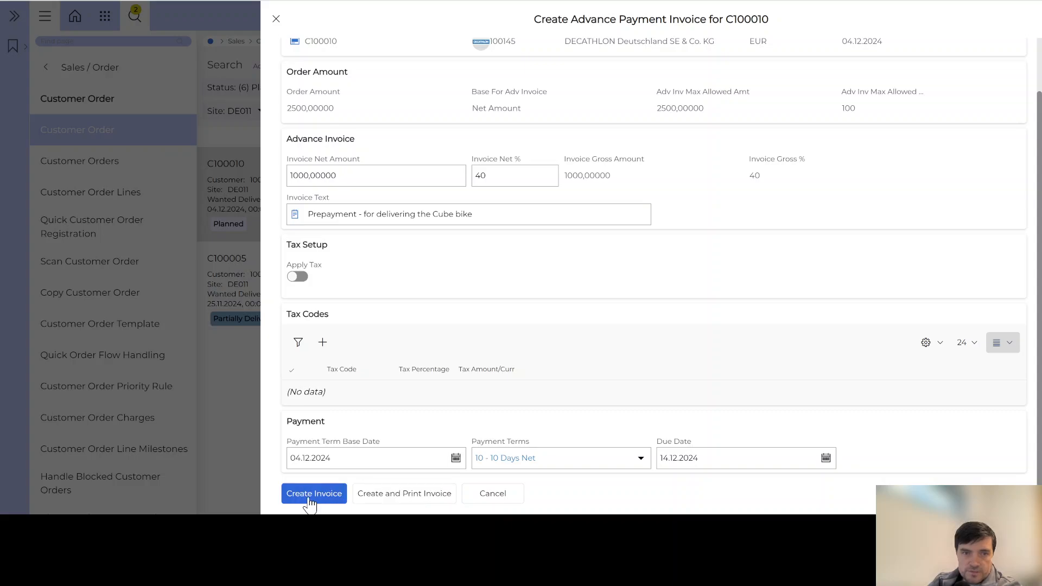
click(403, 497)
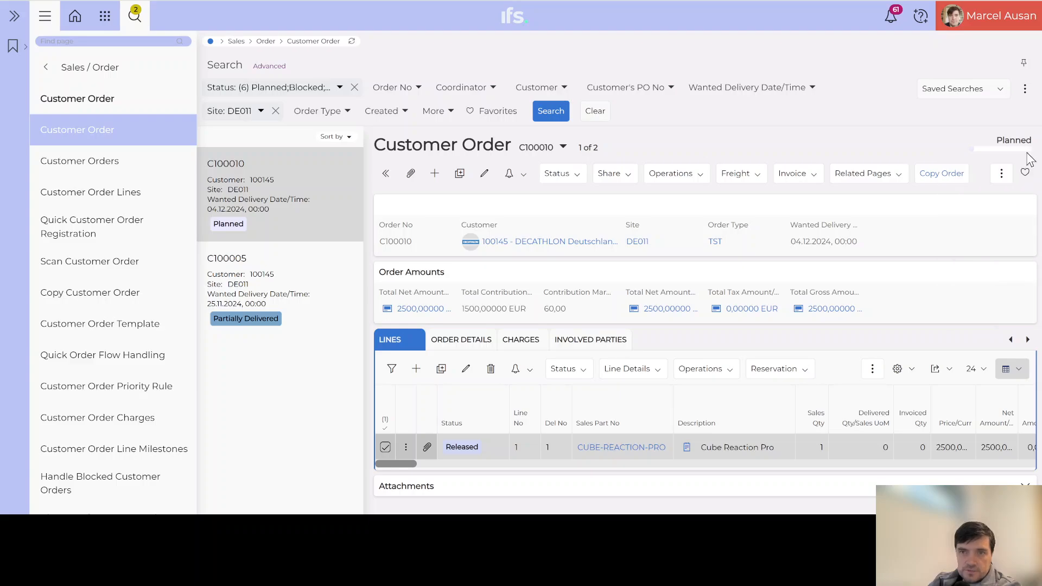
Open the customer invoice record of the advance invoice from the order's invoice information
click(812, 175)
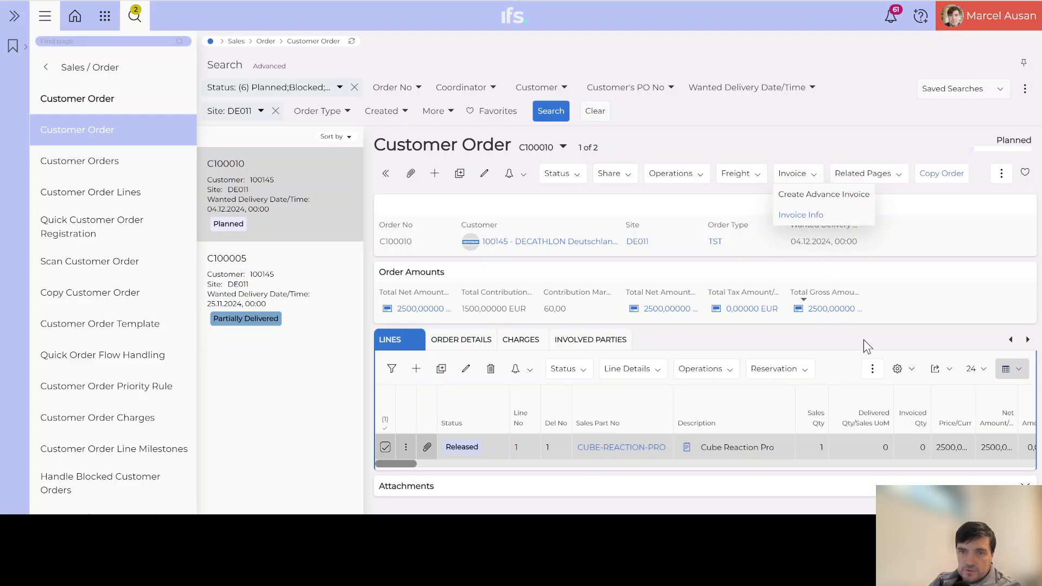
click(789, 218)
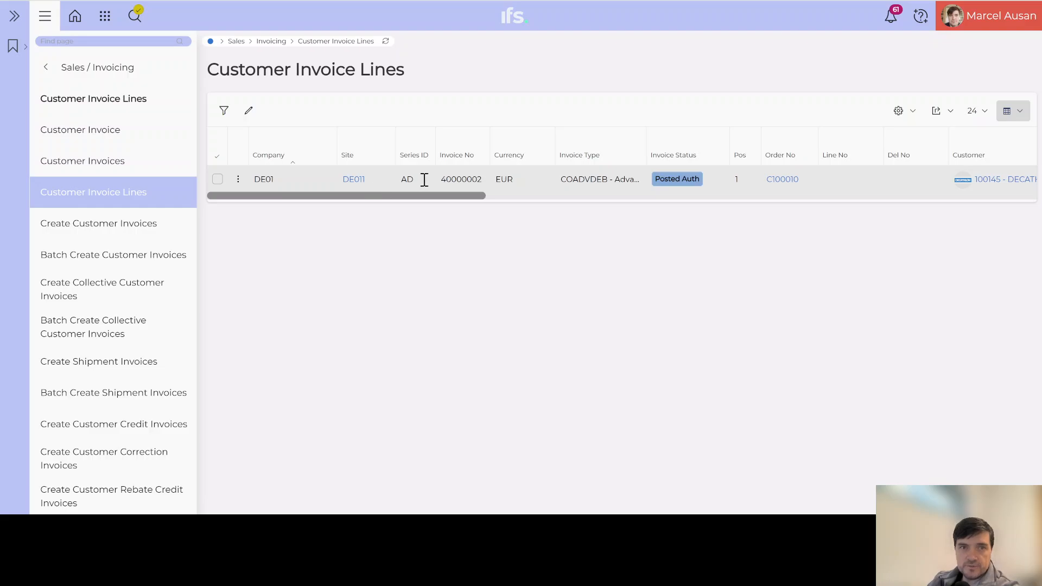
double_click(405, 180)
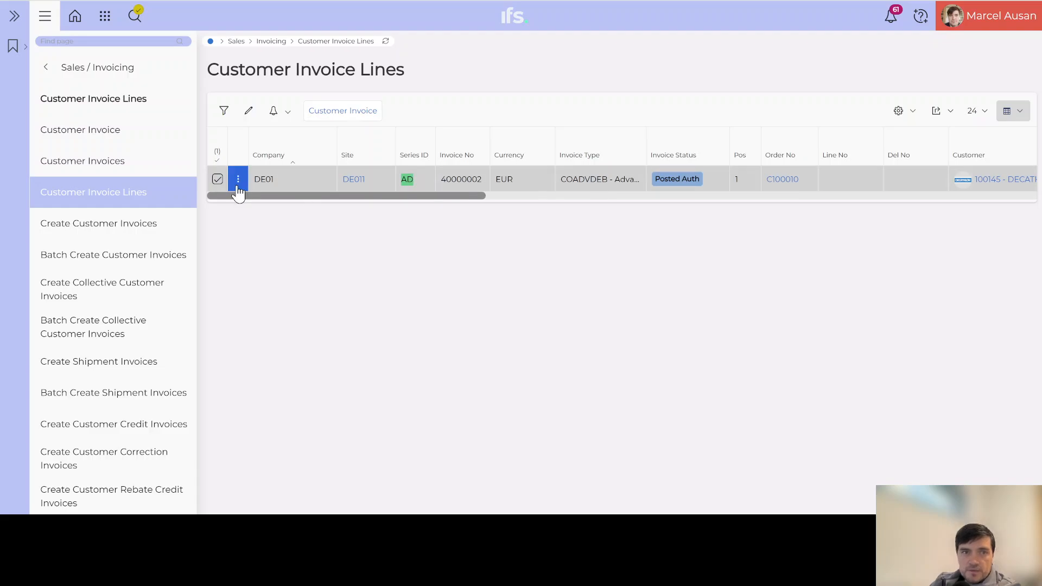
click(340, 115)
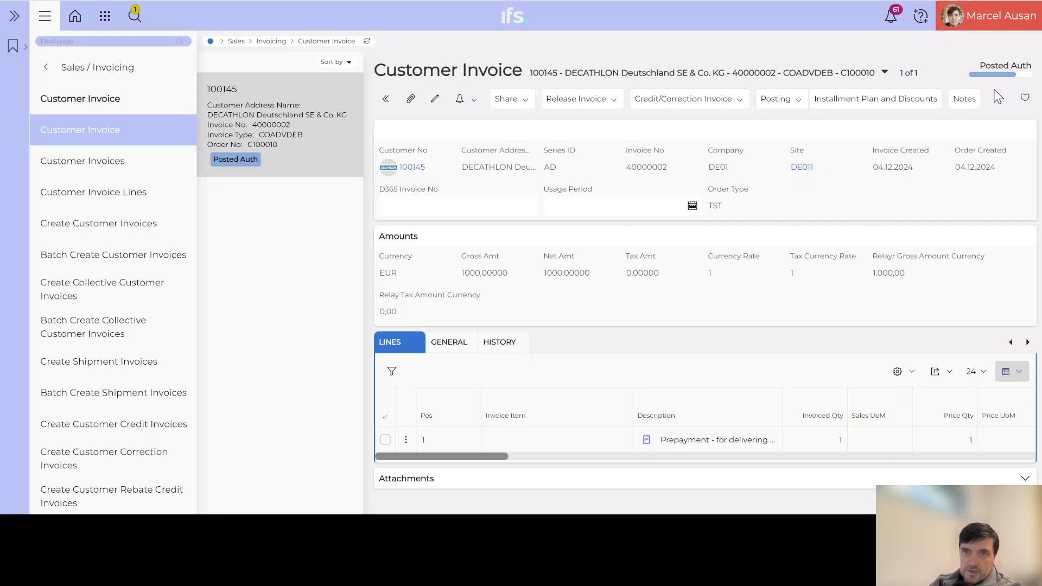
click(984, 73)
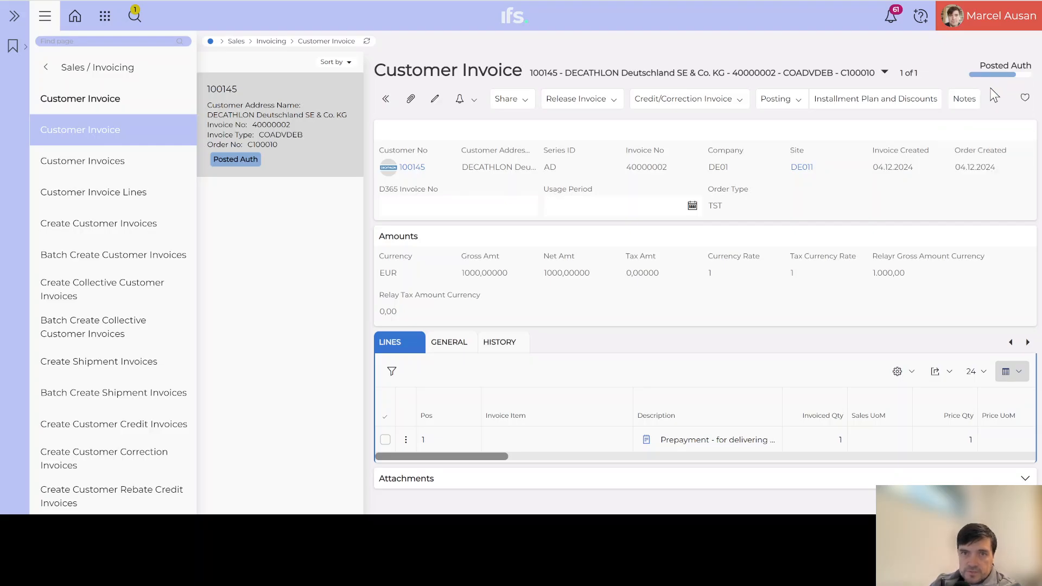
Reprint the modified advance invoice as Invoice Original and preview the report at 125% to check its addresses, payment terms and line
click(526, 101)
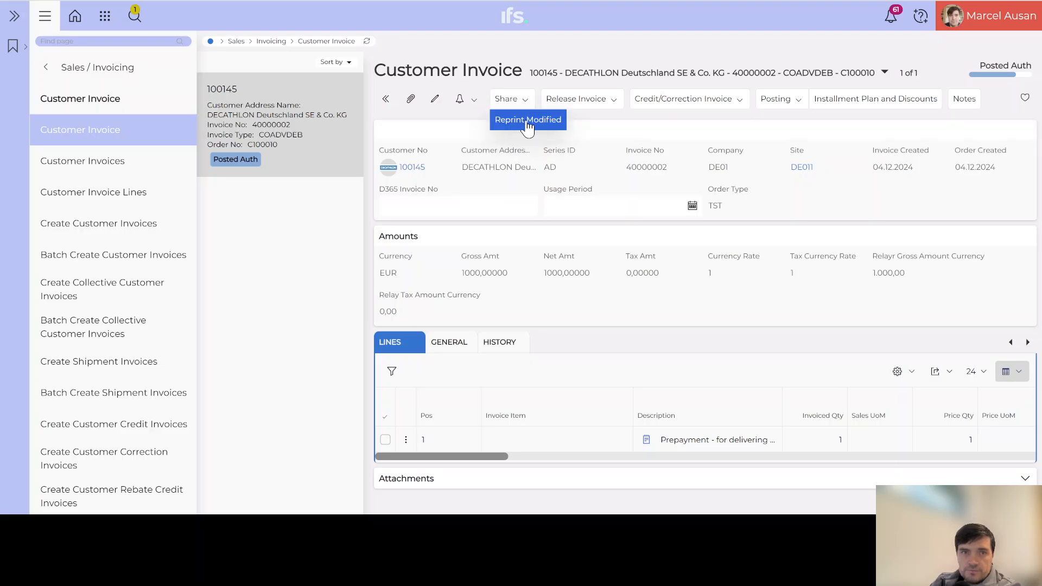
click(529, 122)
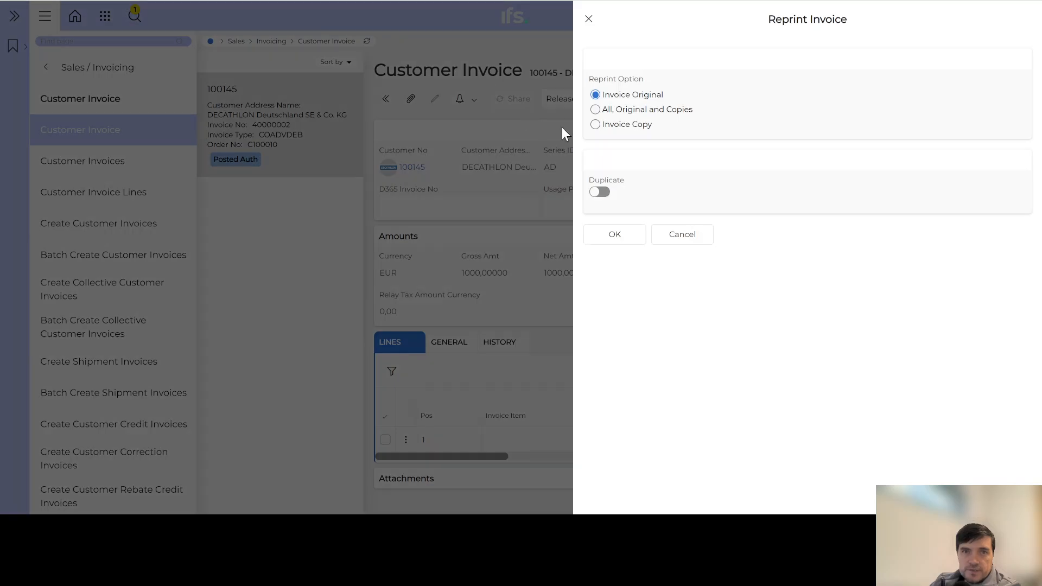
click(614, 236)
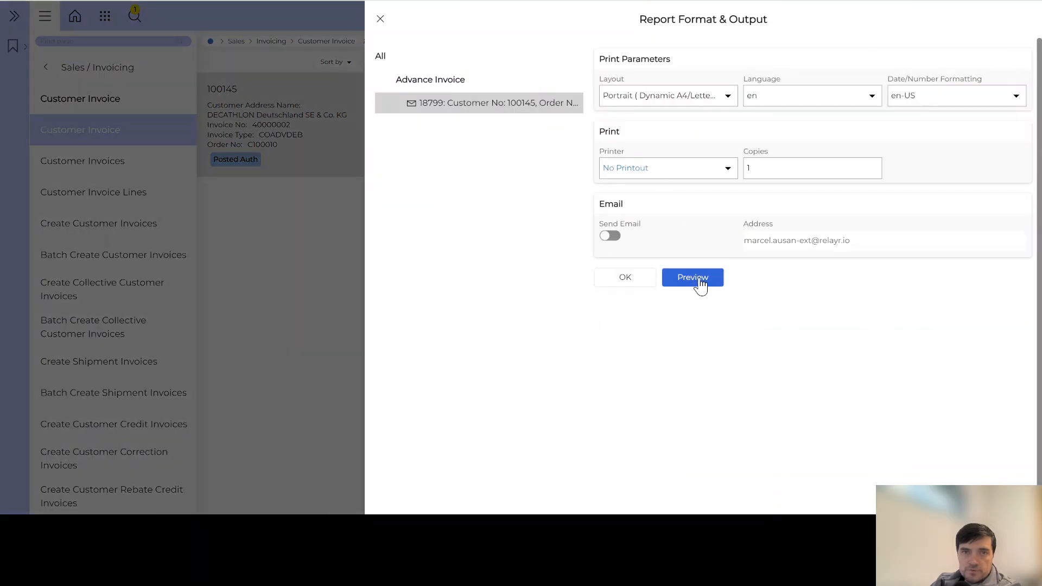
click(701, 284)
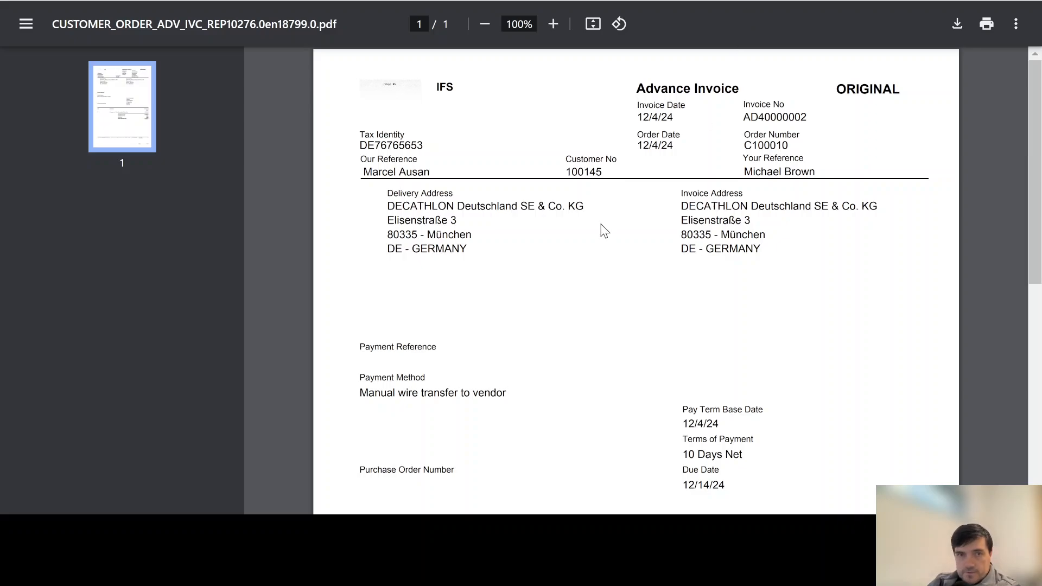
key(ctrl+plus)
scroll(604, 231, up, 1)
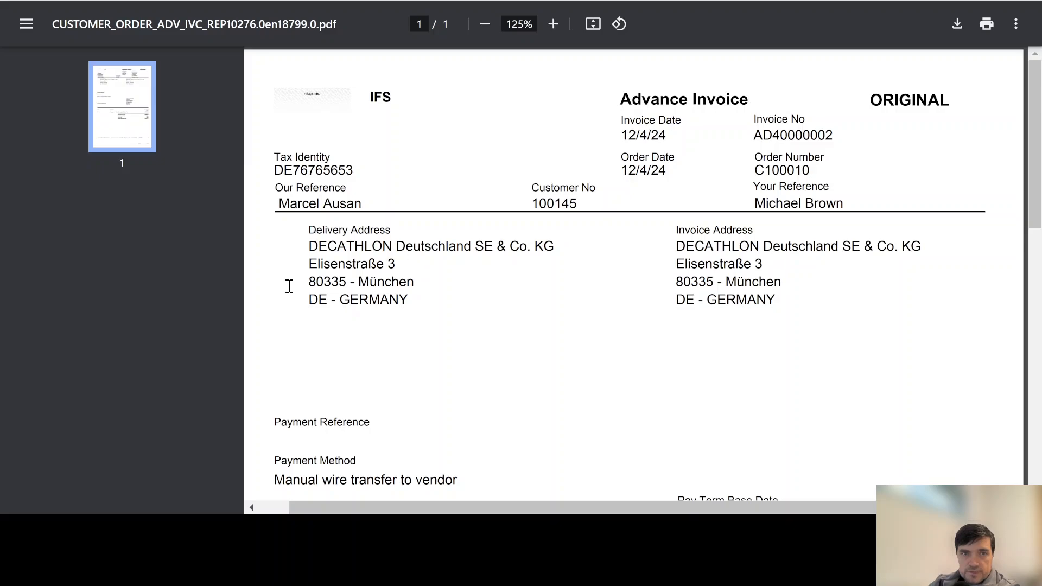
scroll(457, 293, down, 3)
scroll(457, 295, down, 2)
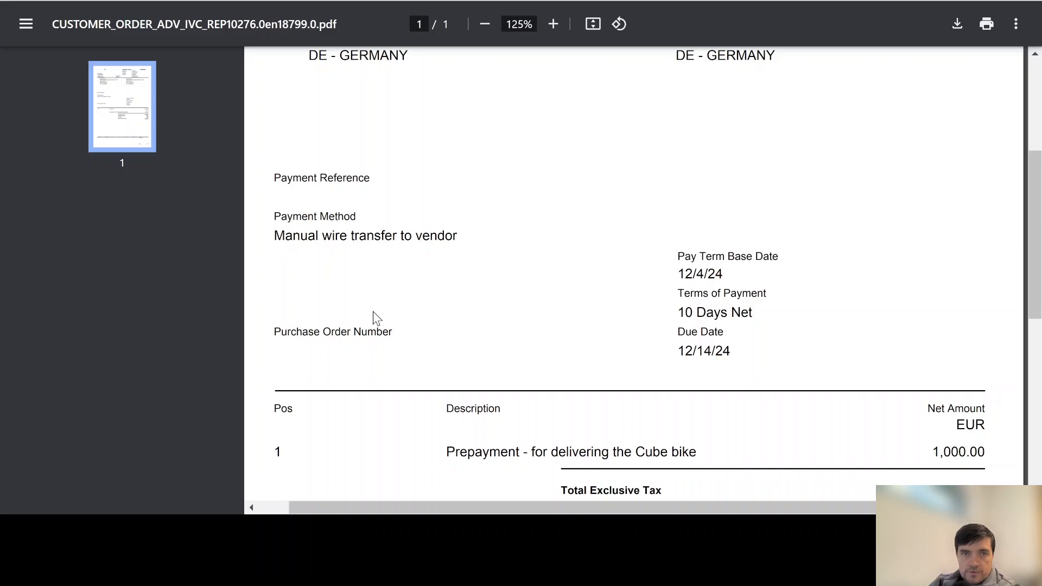
scroll(482, 301, up, 2)
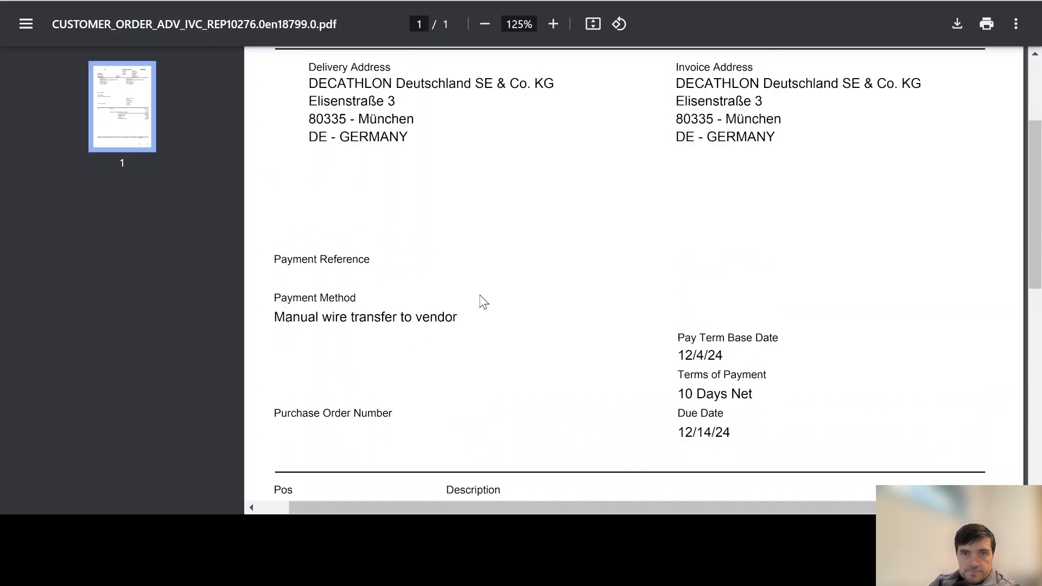
Examine the prepayment description, totals and header of the advance invoice preview, and close the preview and the report output dialog
scroll(482, 301, down, 3)
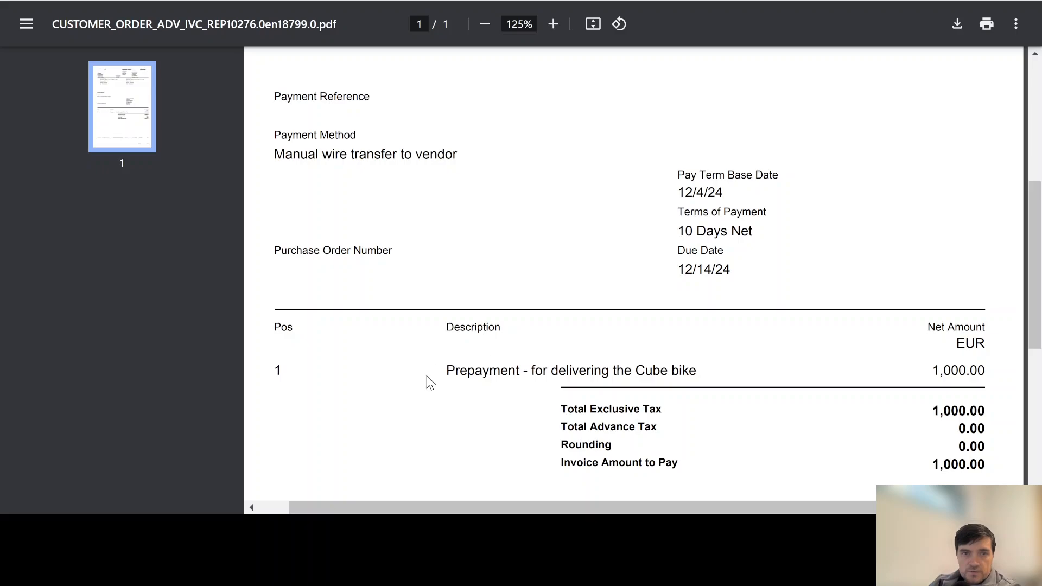
drag(447, 371, 698, 365)
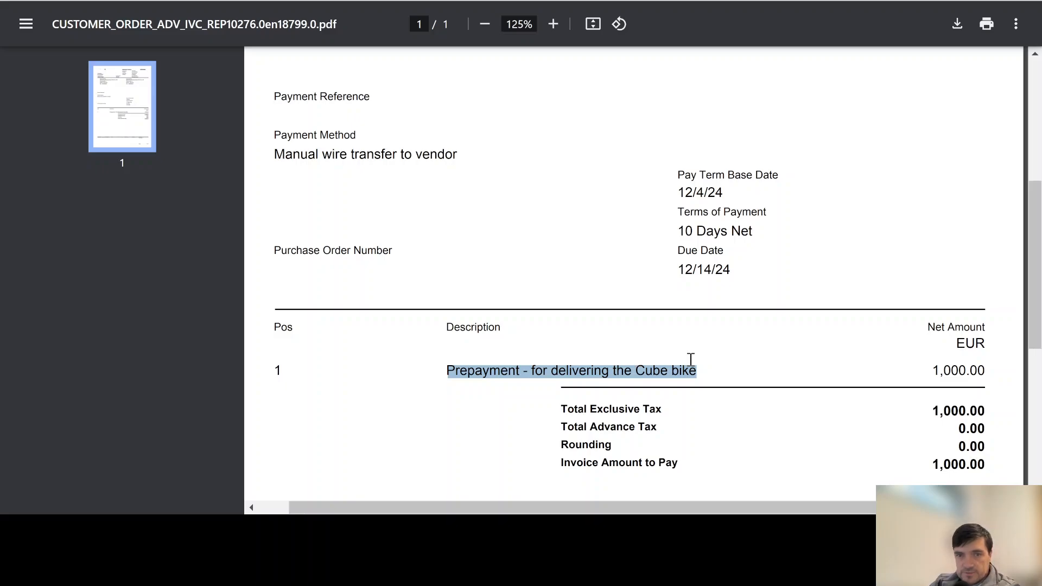
scroll(691, 360, down, 1)
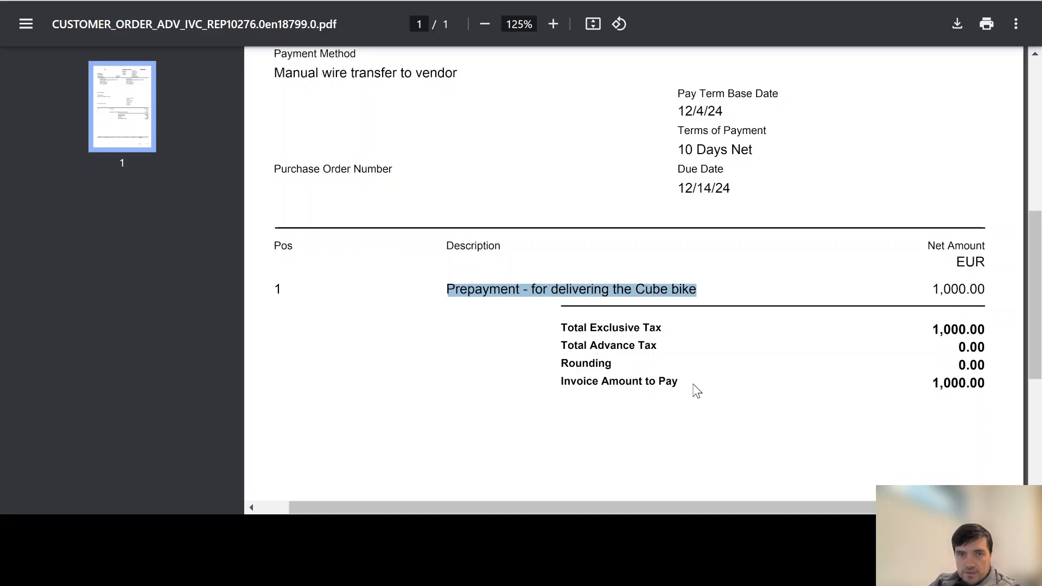
scroll(697, 391, down, 1)
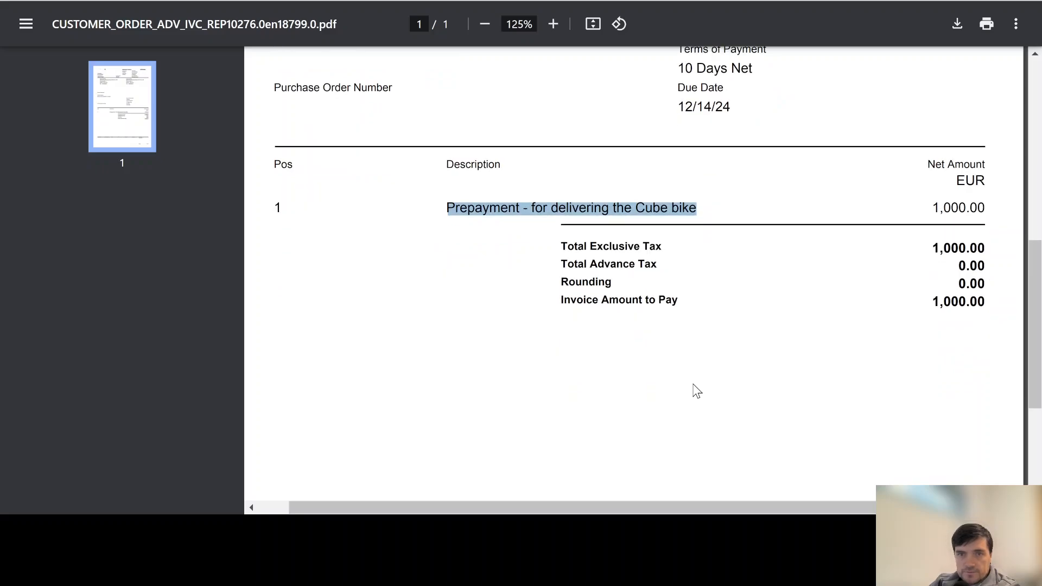
scroll(695, 389, up, 6)
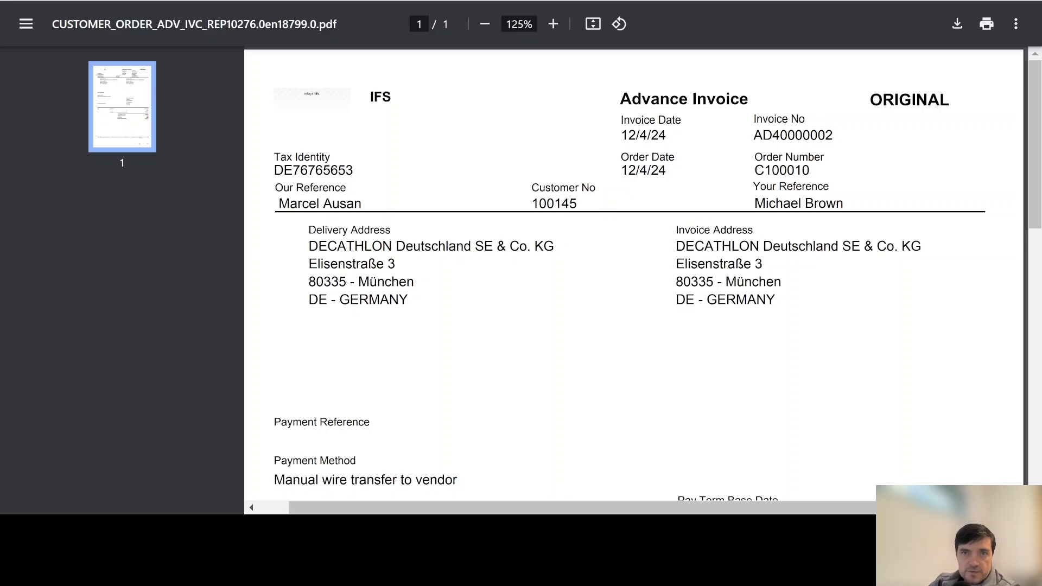
key(ctrl+w)
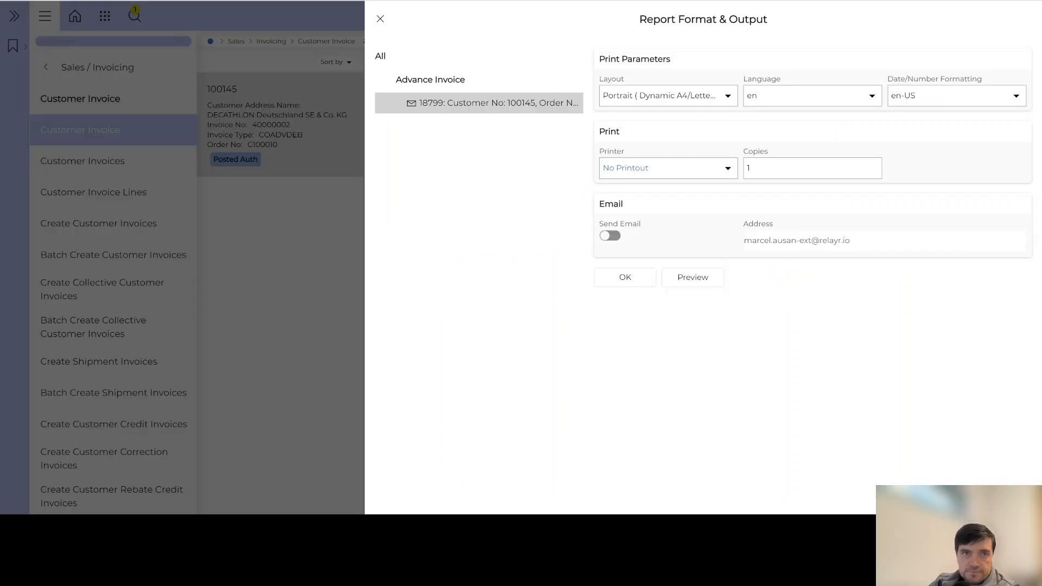
click(381, 18)
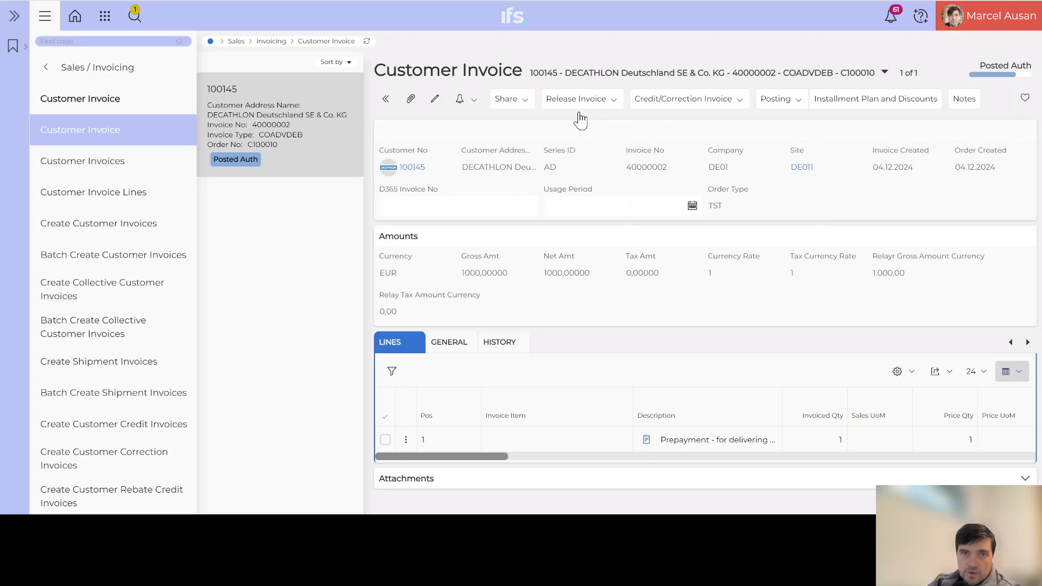
Return from the advance invoice record to the Cube bike's customer order
click(608, 103)
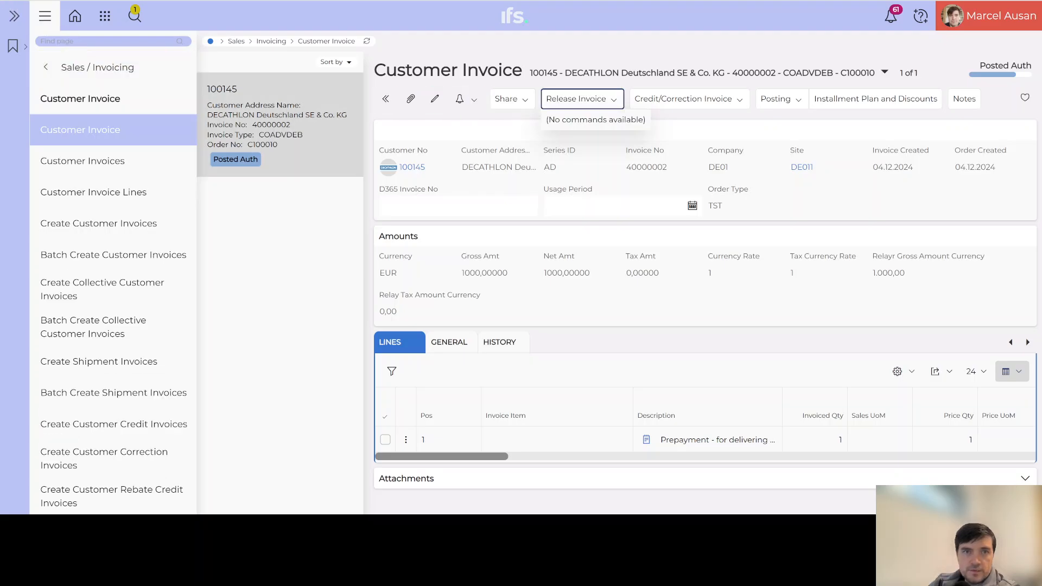
key(alt+Left)
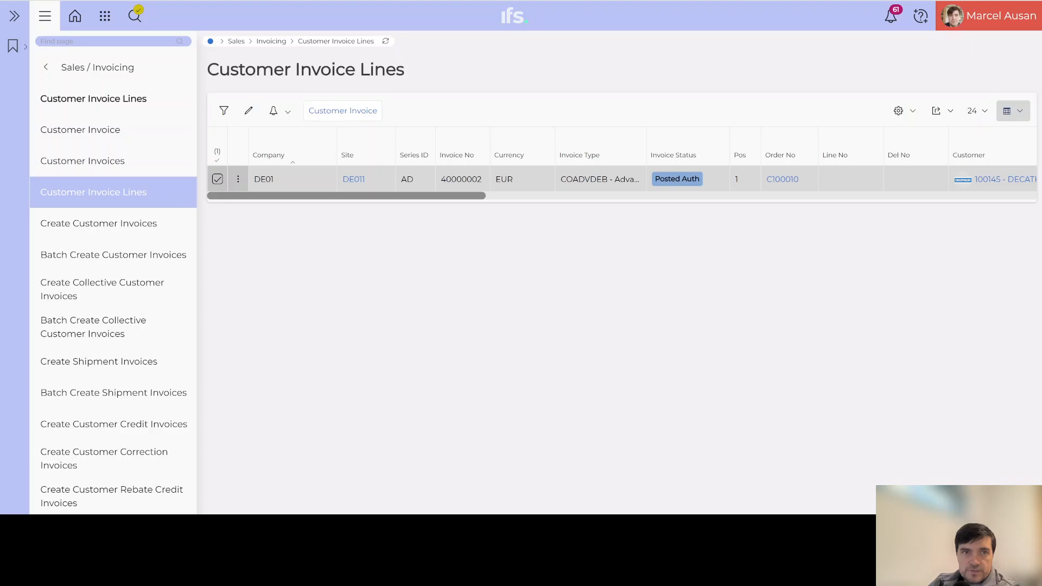
key(alt+Left)
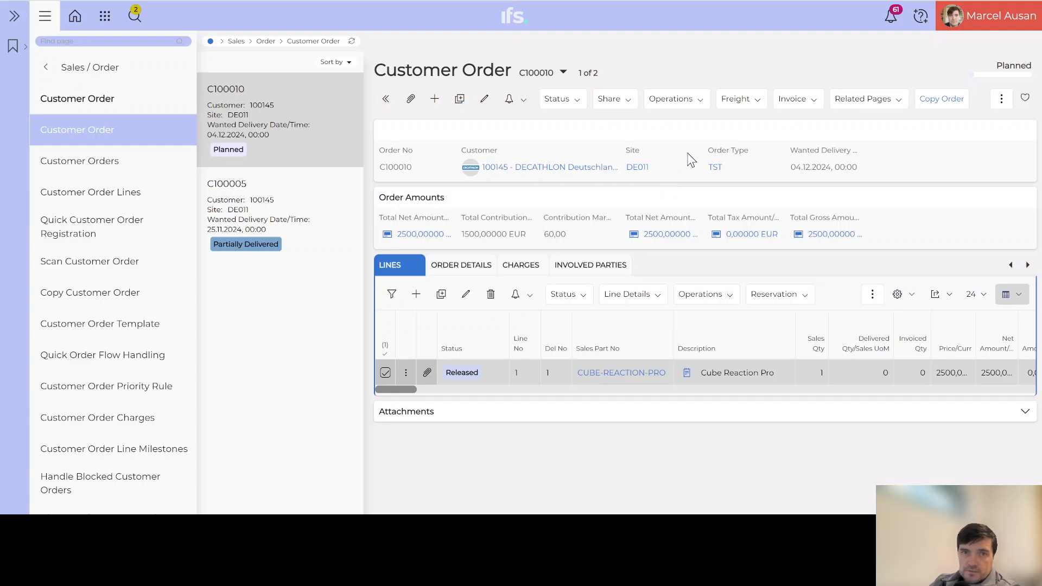
click(804, 99)
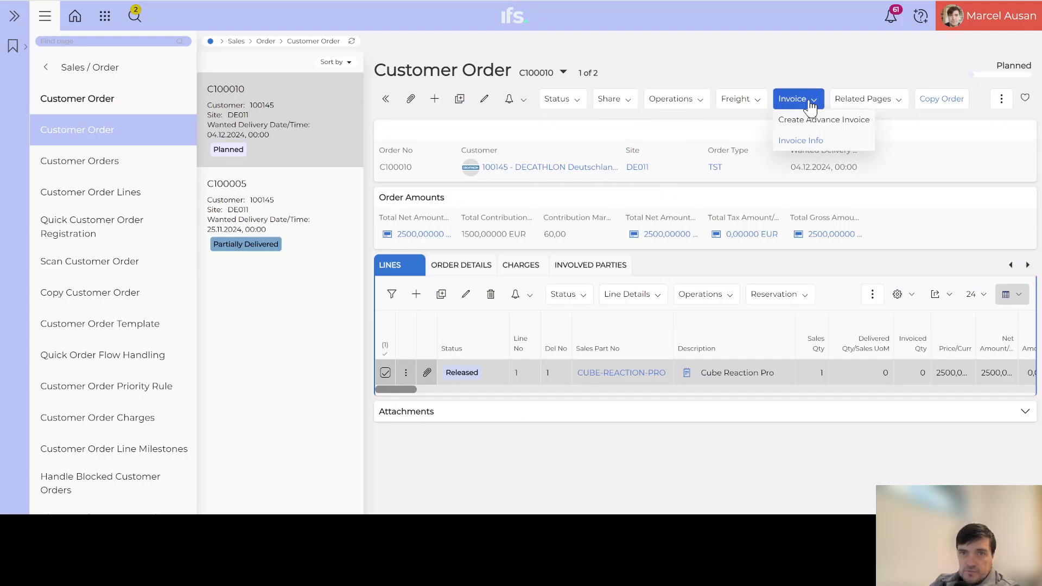
click(715, 167)
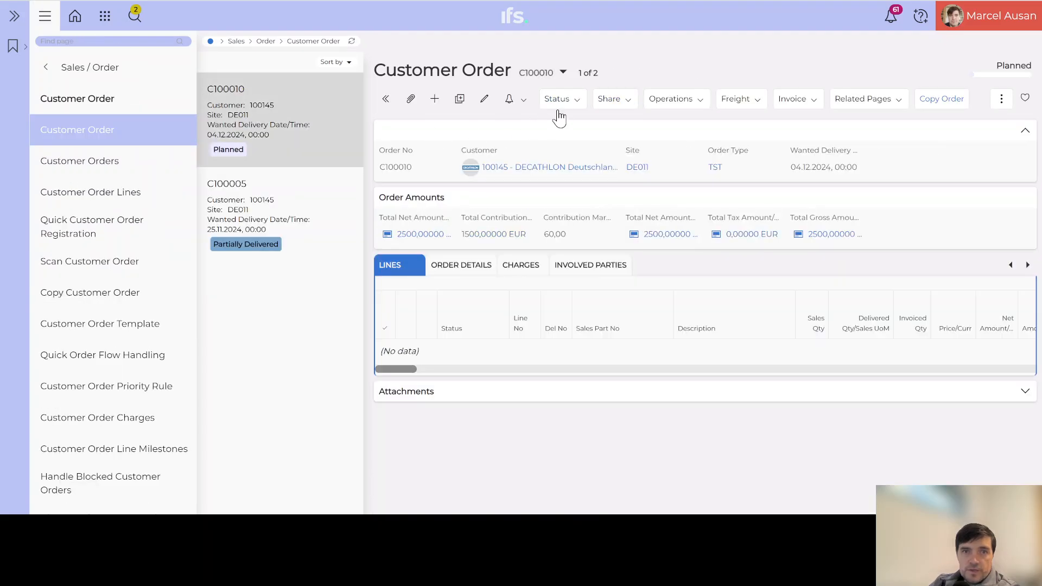
Release the planned customer order and confirm the release
click(571, 101)
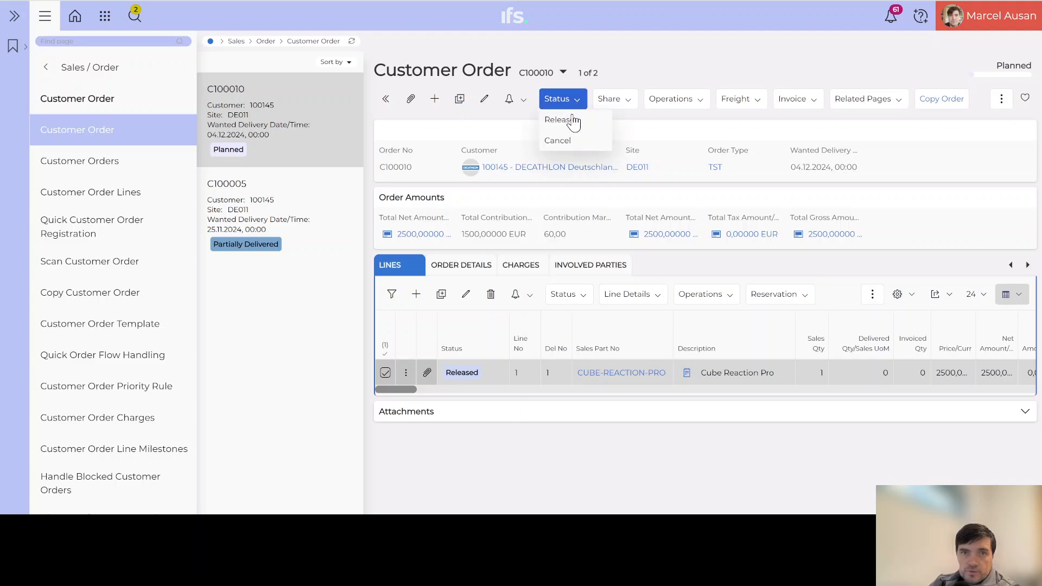
click(572, 123)
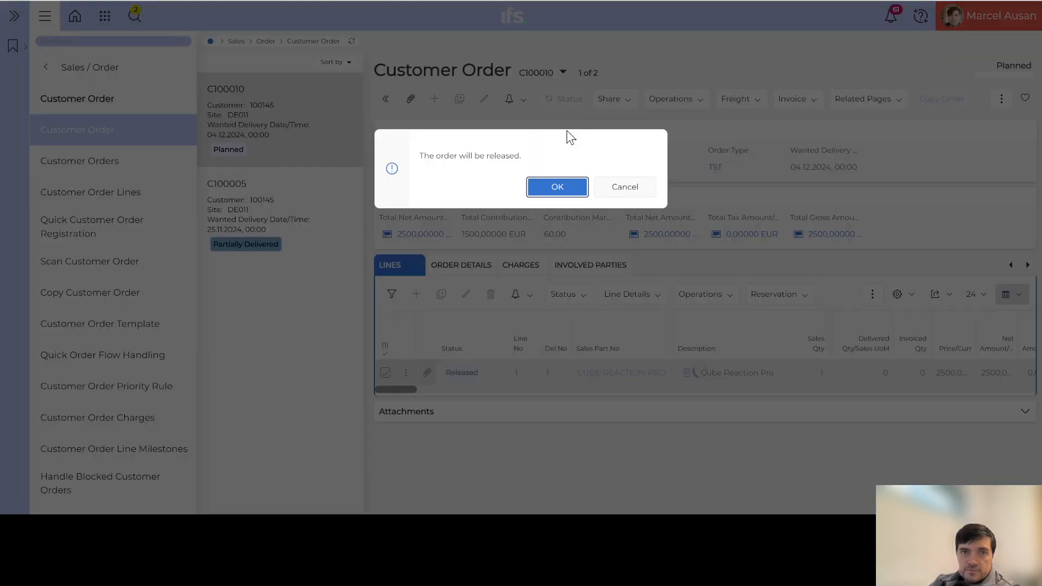
click(557, 186)
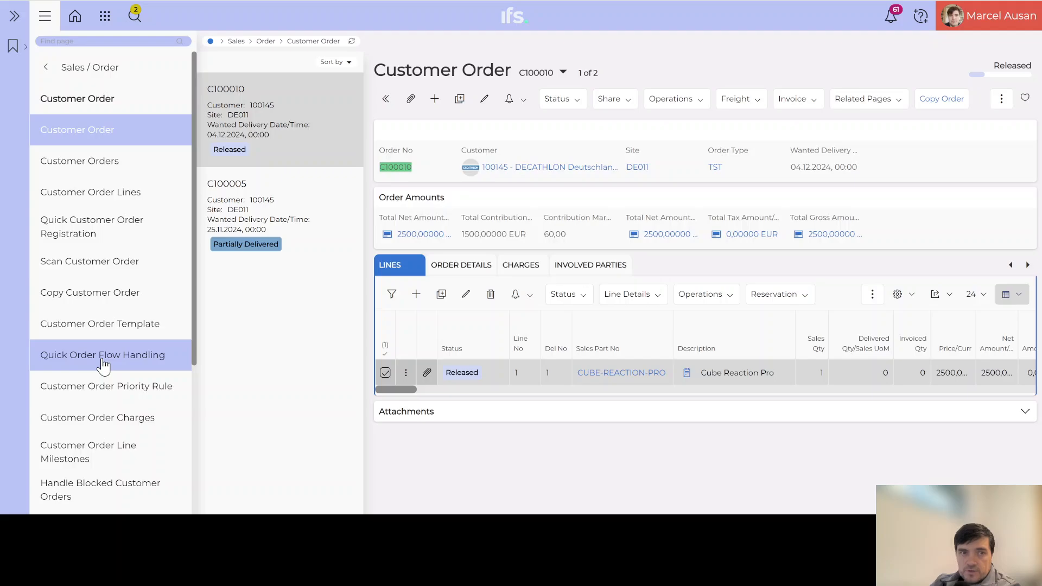
Open Quick Order Flow Handling and filter it by the Cube bike order's number
click(129, 348)
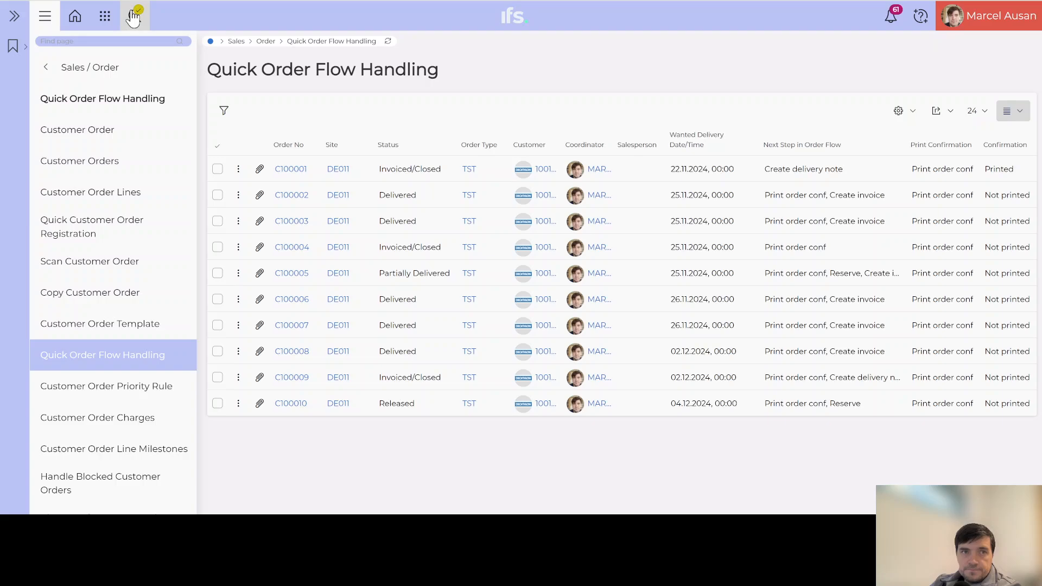
click(133, 17)
click(278, 89)
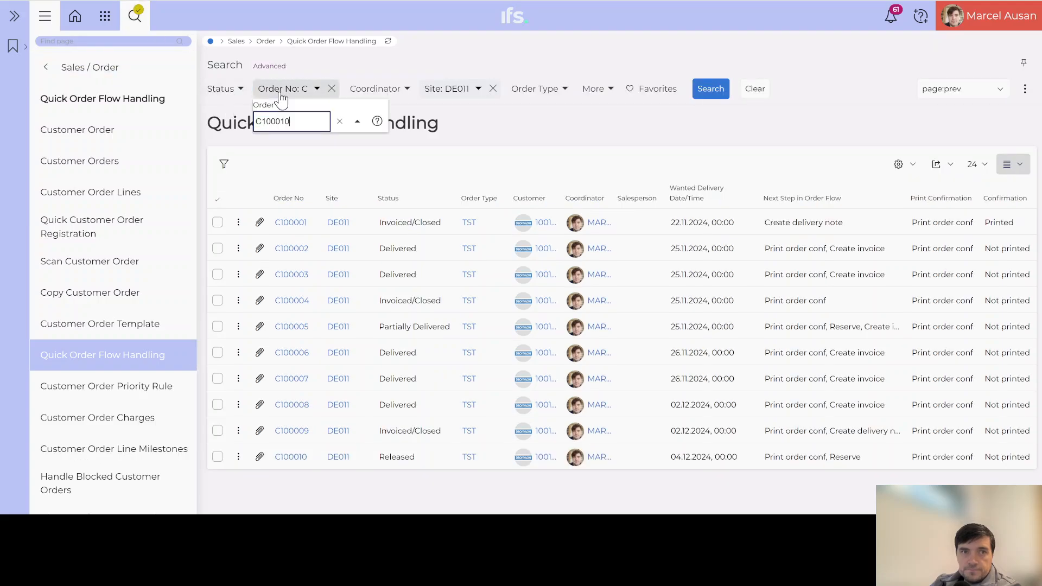
text(100010)
key(Return)
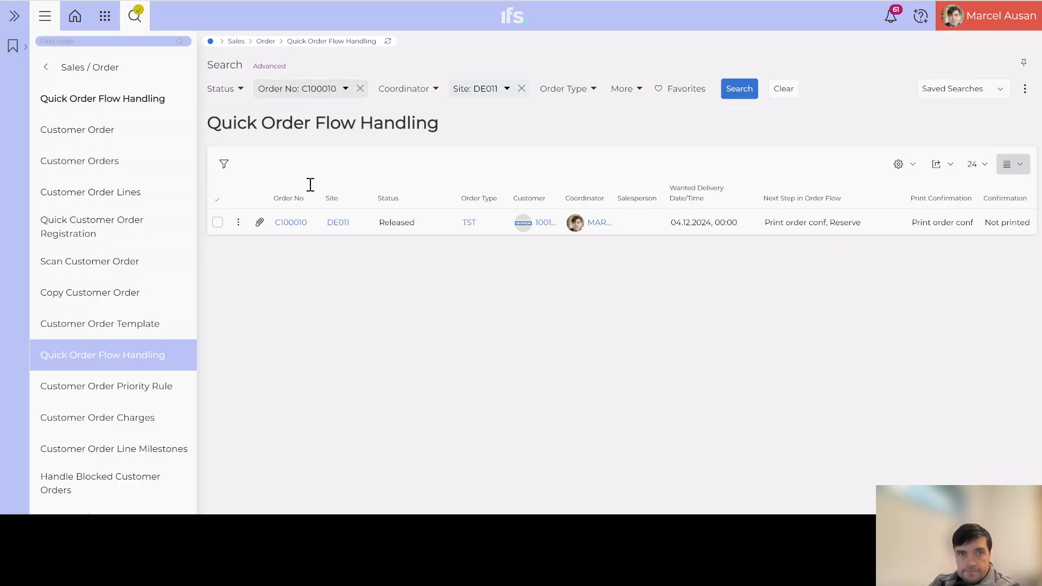
Reserve the released order through Reserve Customer Orders and refresh its status in the order flow
click(219, 224)
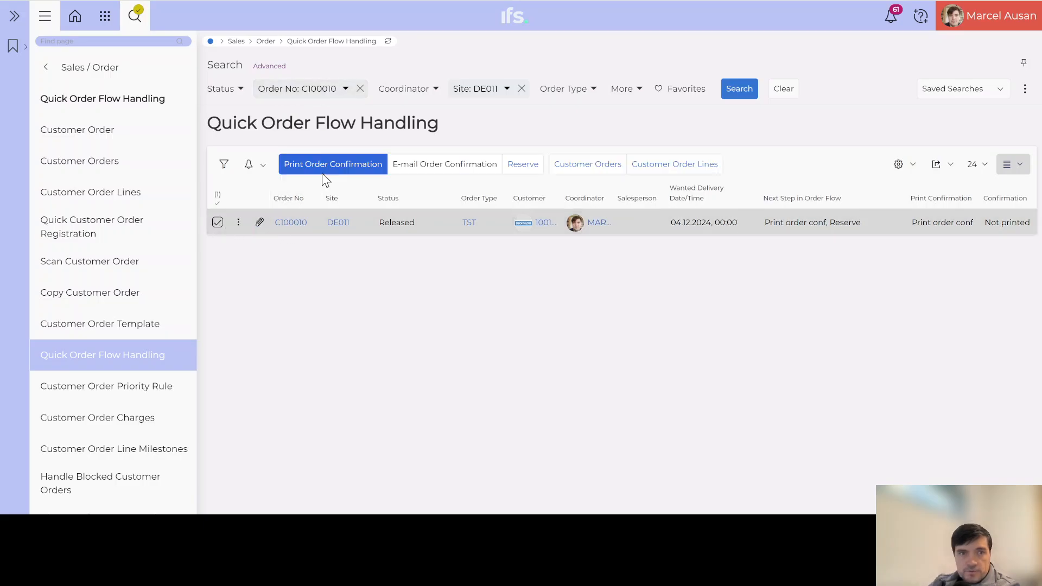
click(522, 165)
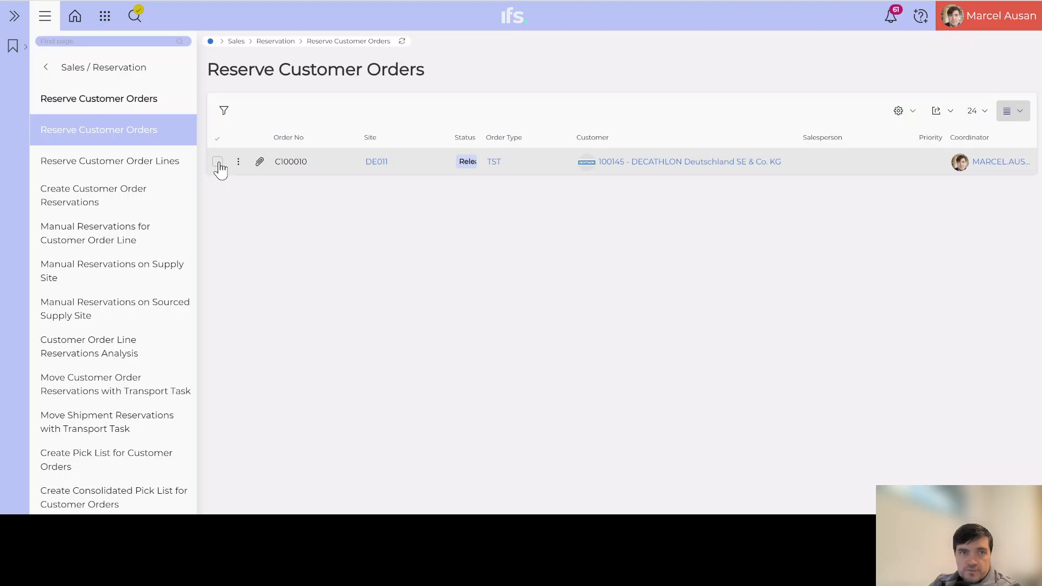
click(218, 162)
click(305, 111)
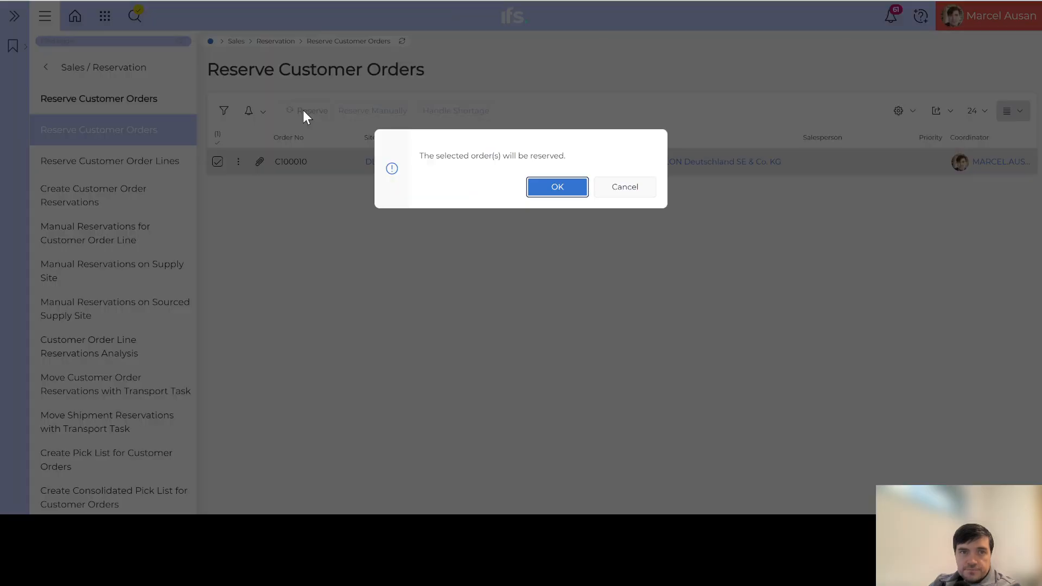
click(543, 187)
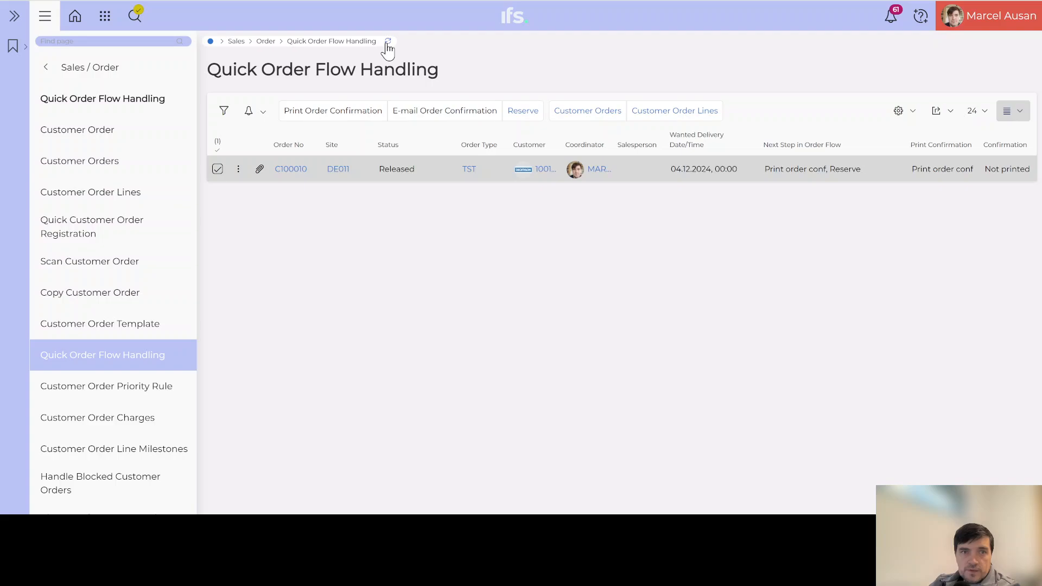
click(387, 42)
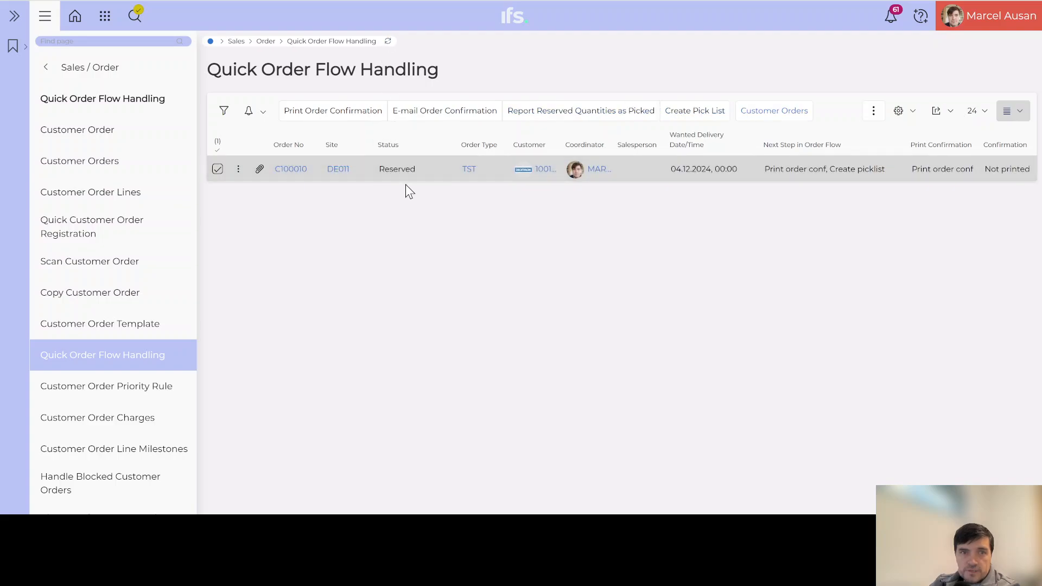
Report the order's reserved quantities as picked and deliver the order
click(577, 113)
click(555, 181)
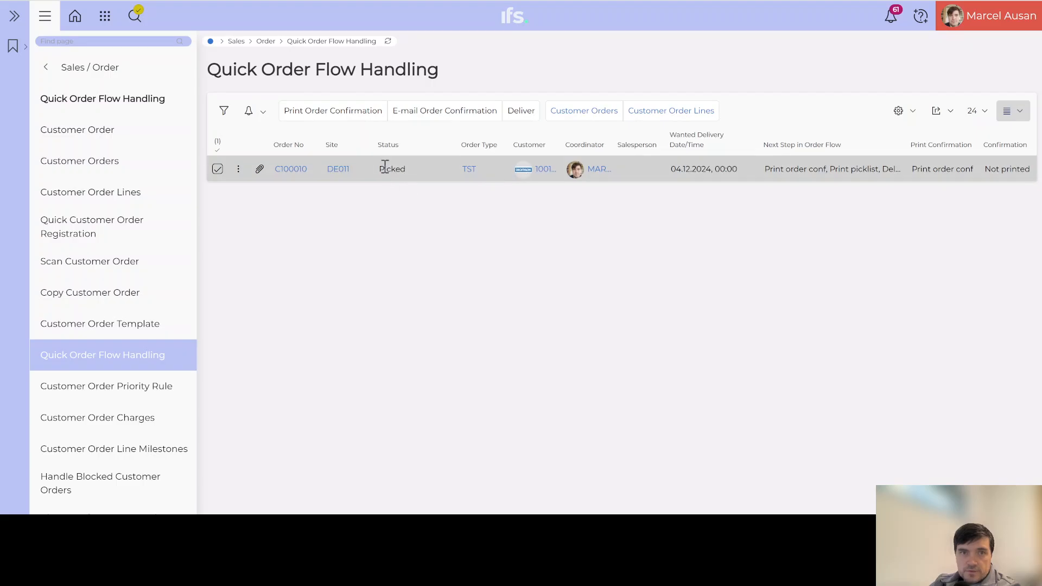
click(519, 111)
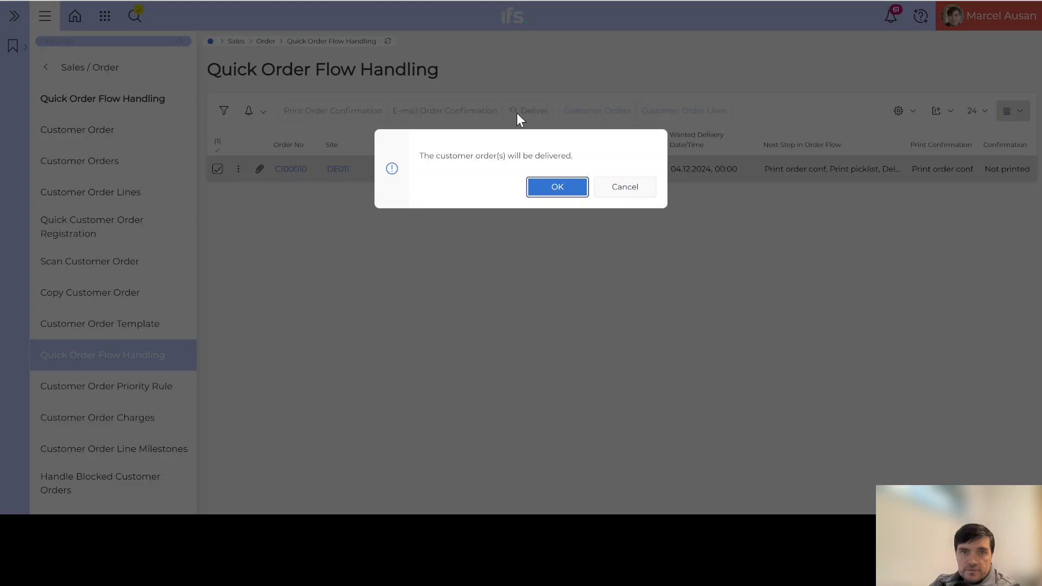
click(545, 187)
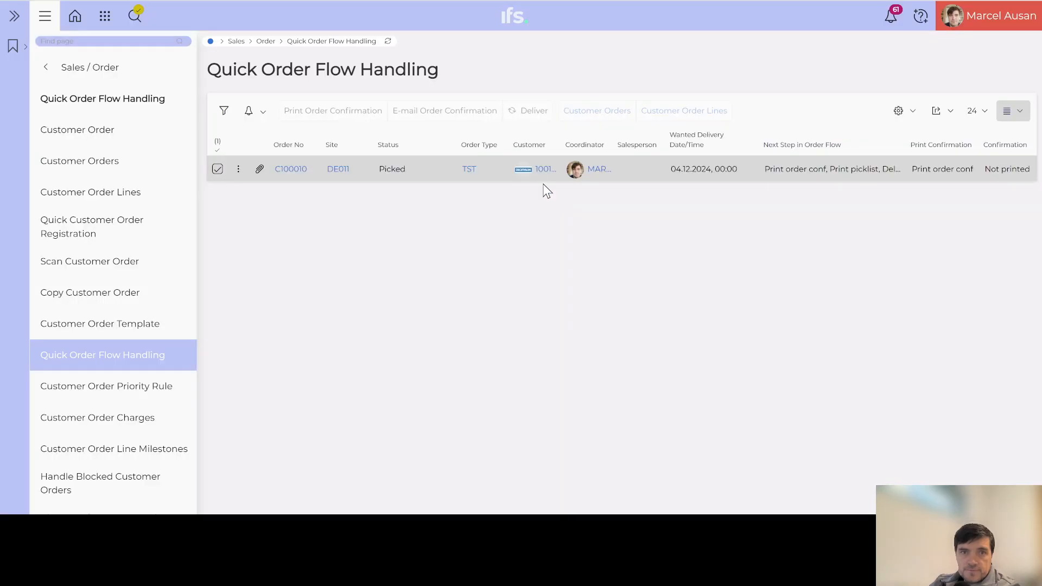
click(388, 44)
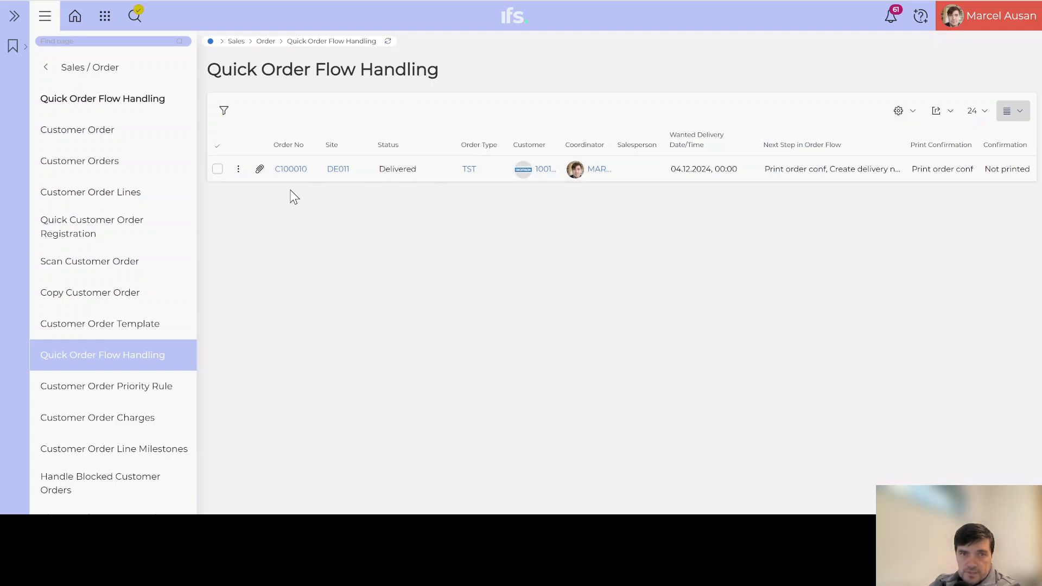
Create the customer invoice for the delivered order and refresh the order flow list
click(217, 168)
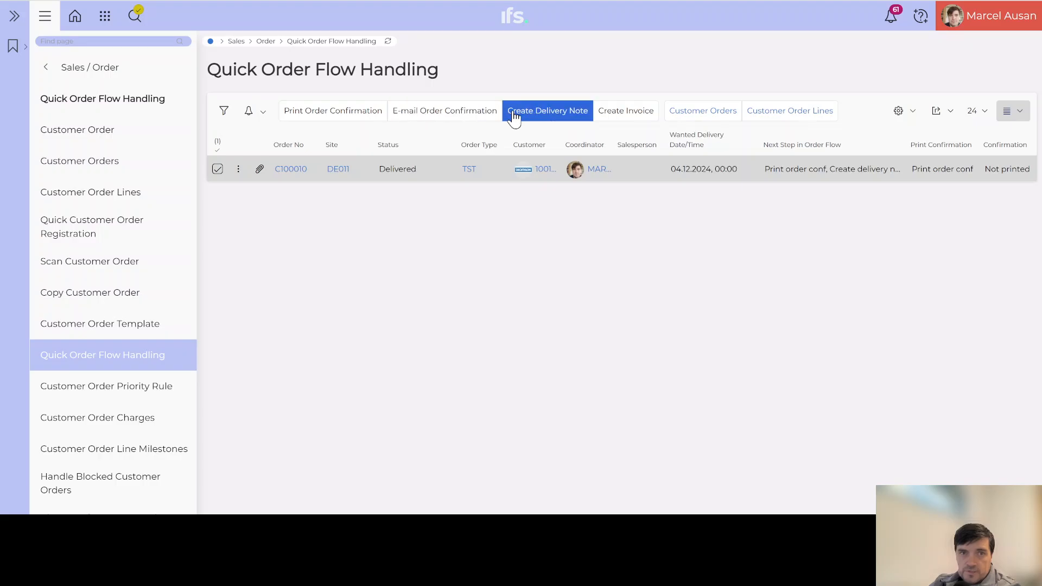
click(630, 114)
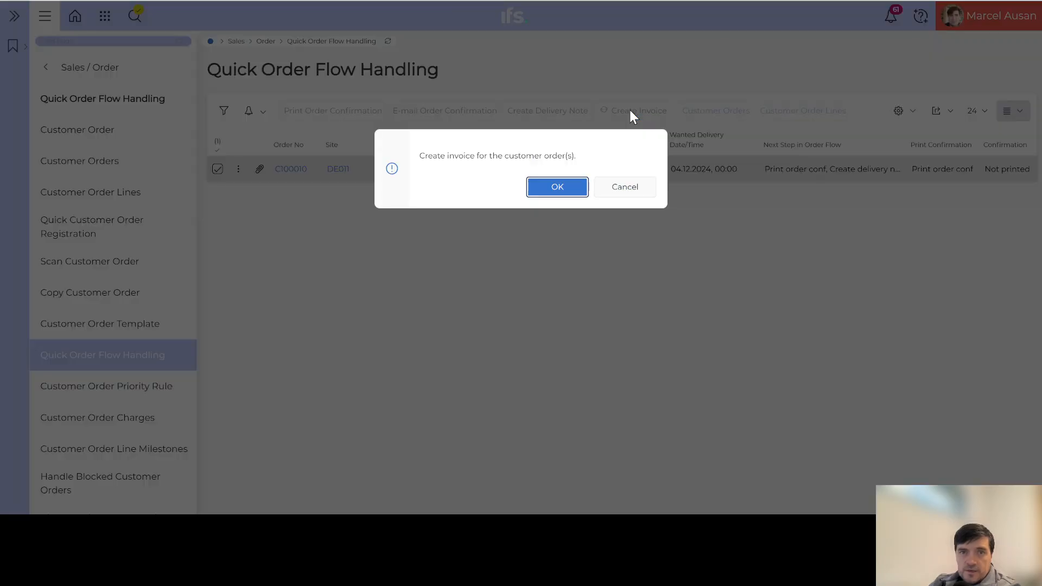
click(559, 188)
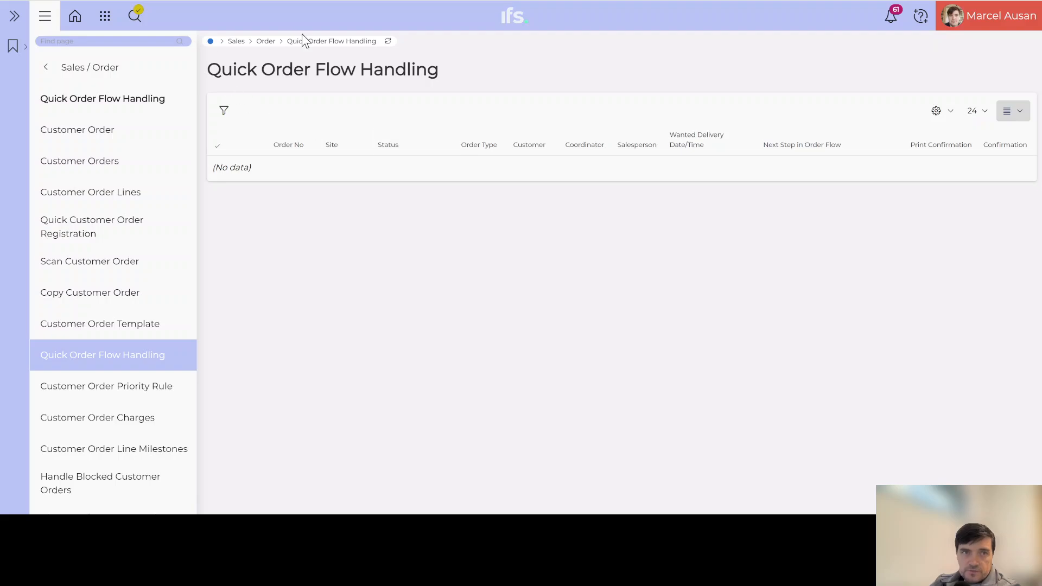
click(388, 43)
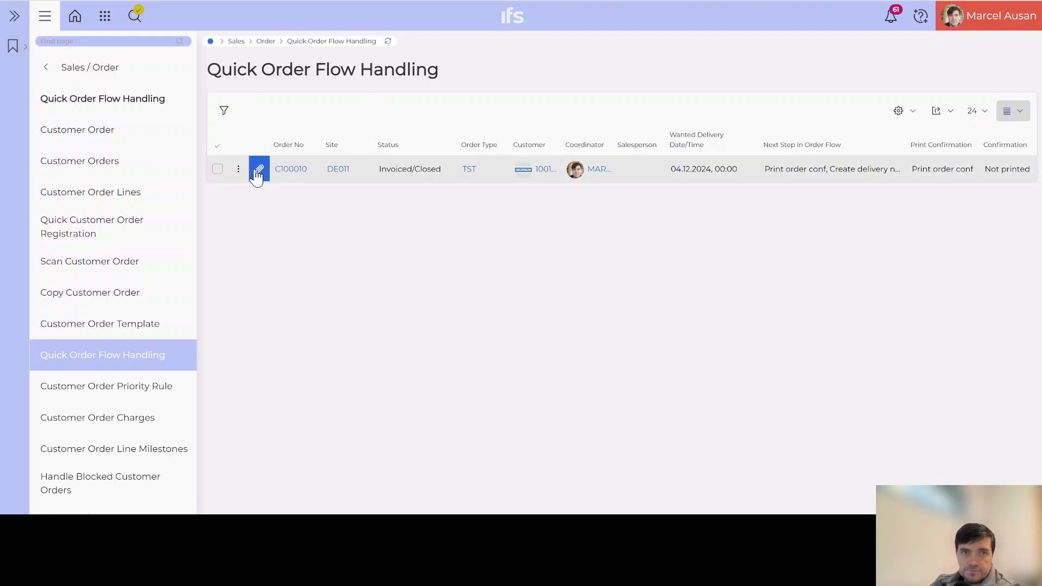
Open the invoiced order's record and bring up its Invoice Info to list the customer invoice lines
click(218, 169)
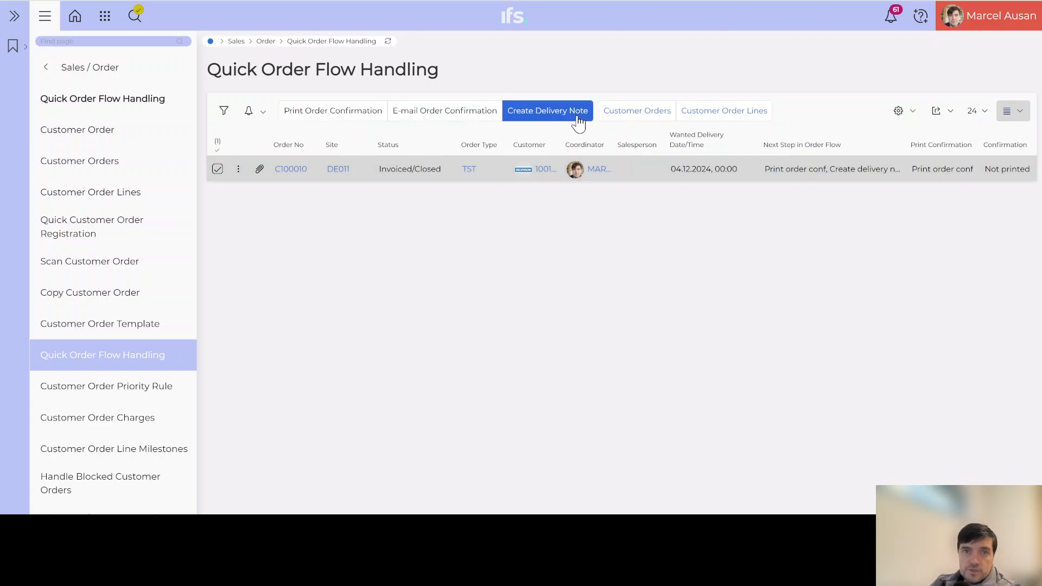
click(293, 169)
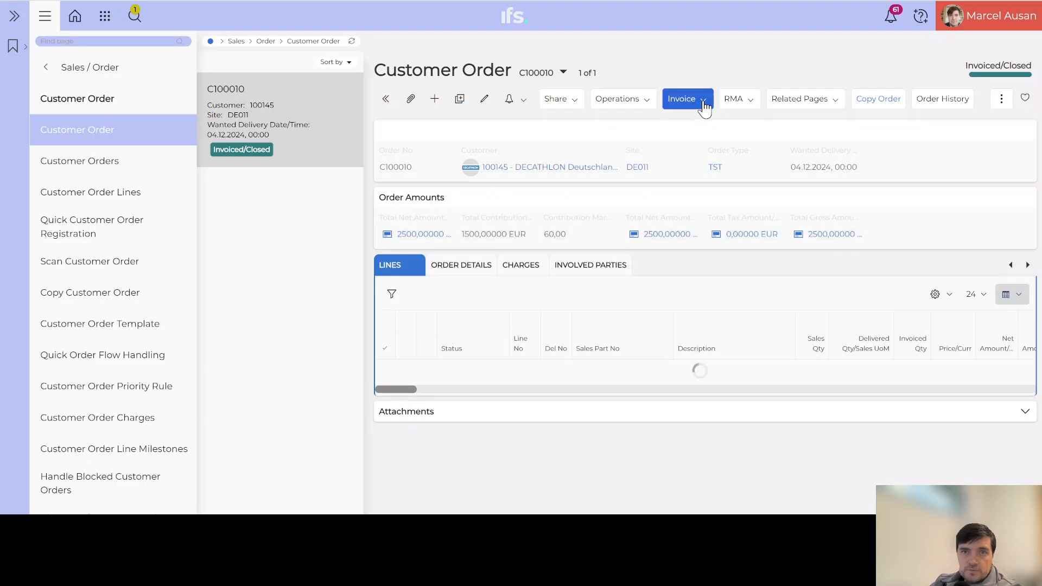
click(704, 102)
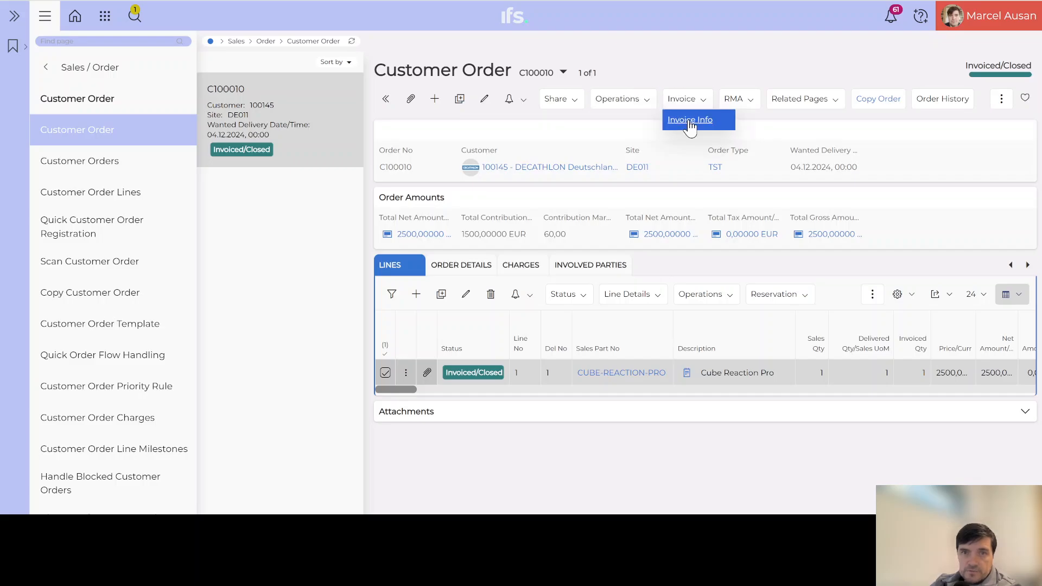
click(690, 124)
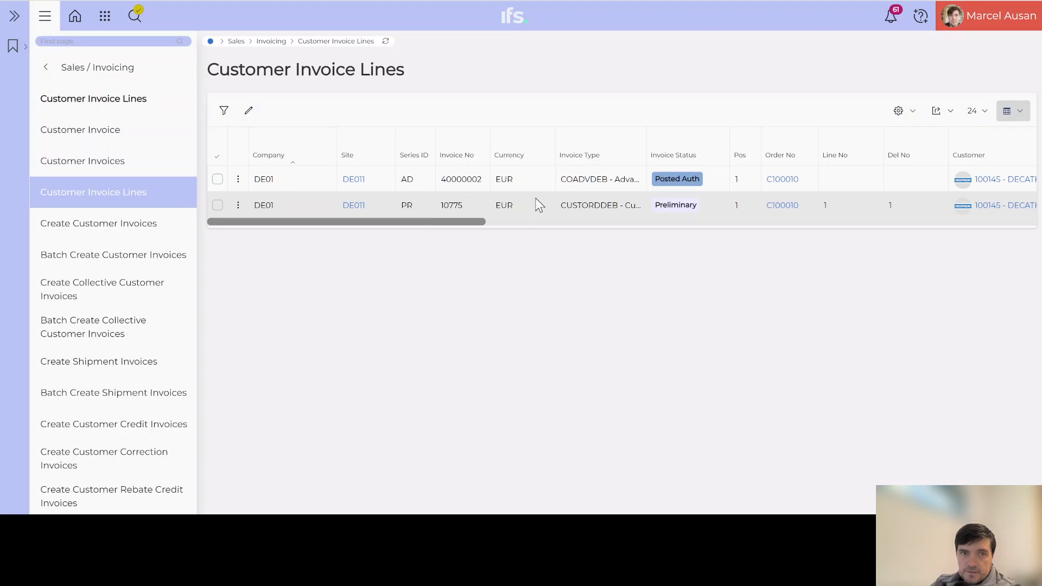
Open the full customer invoice record from the preliminary invoice line and look over its amounts and lines
drag(438, 221, 391, 232)
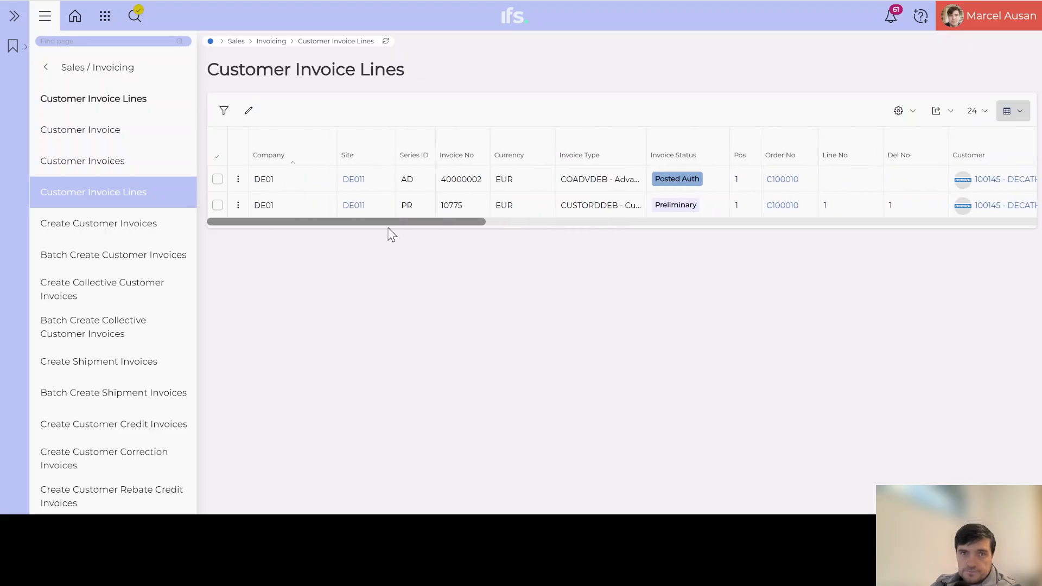
click(217, 206)
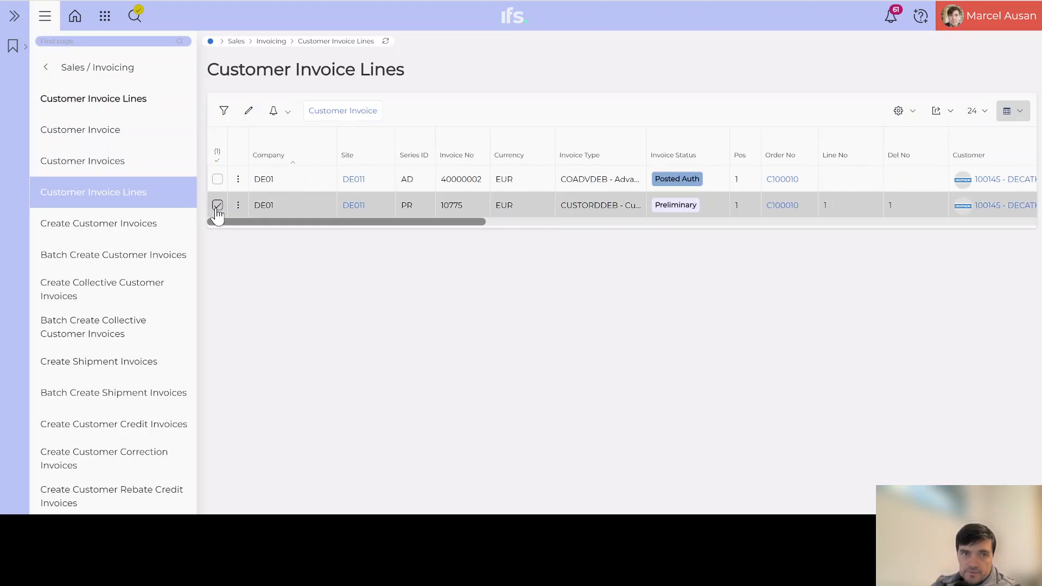
click(342, 111)
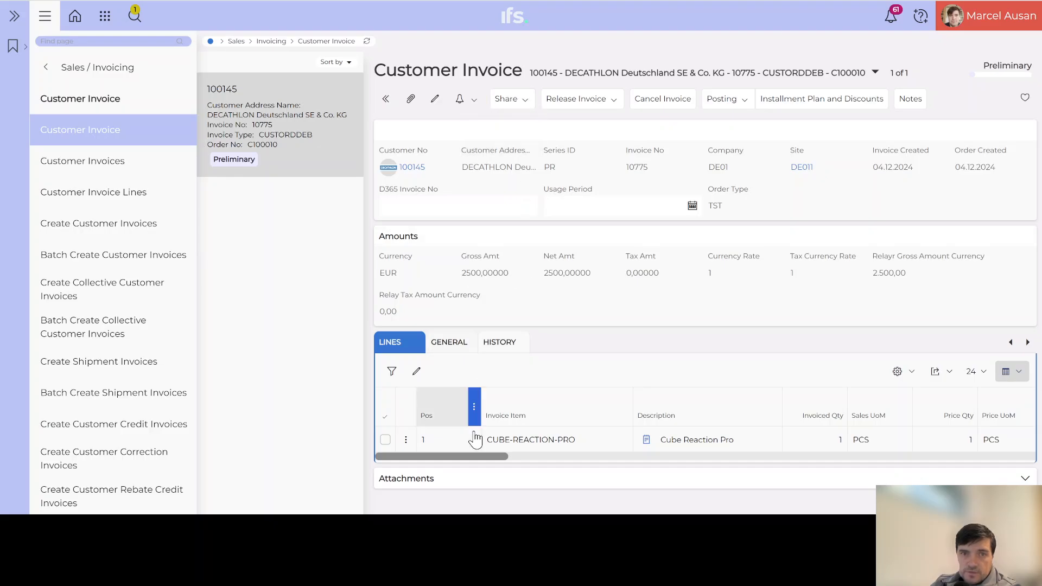
drag(471, 458, 429, 454)
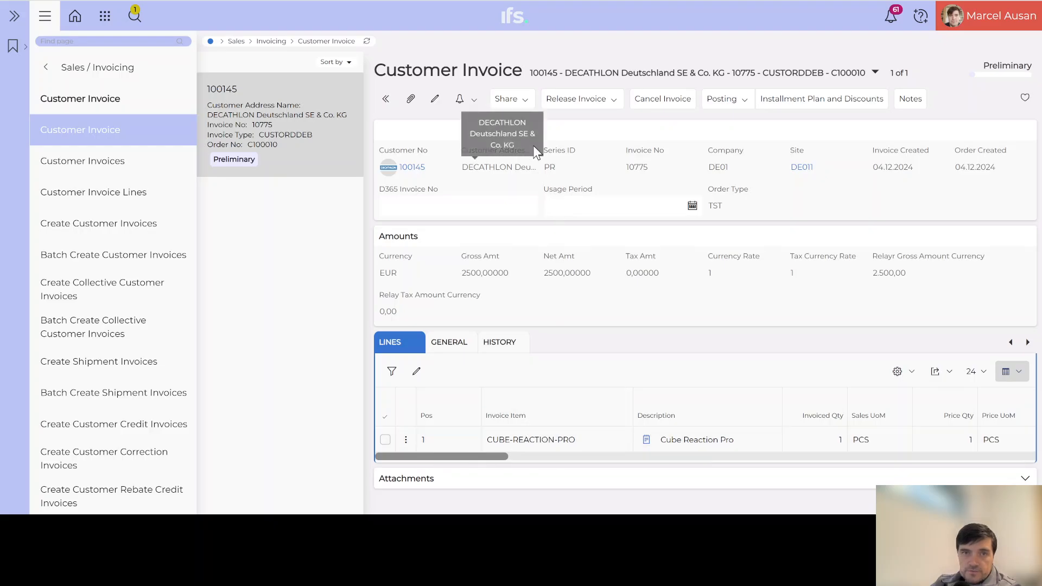
Preview a work copy of the preliminary invoice using the A4/Letter, Report Designer layout
click(527, 101)
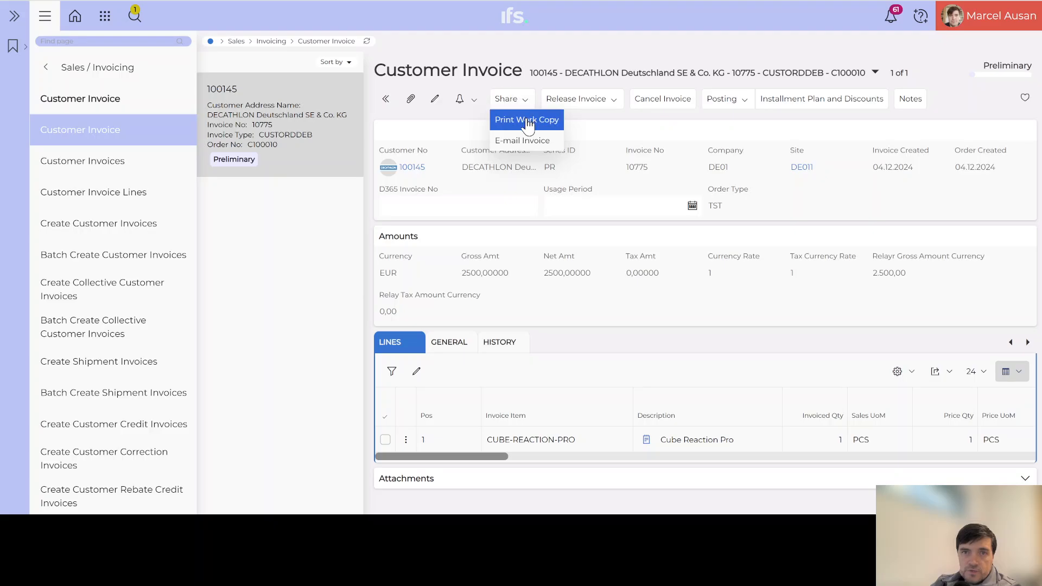
click(525, 121)
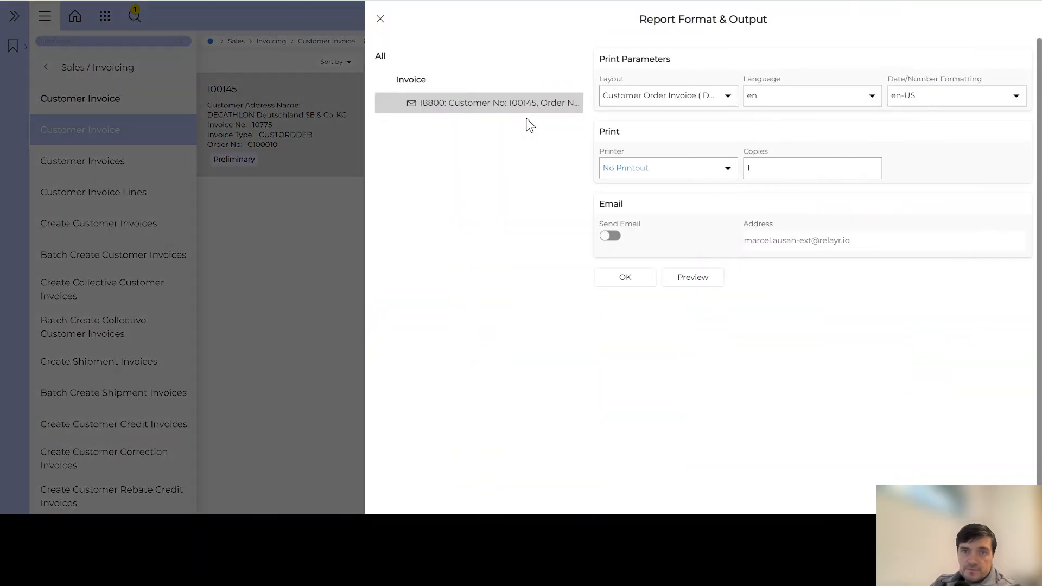
click(728, 102)
click(636, 145)
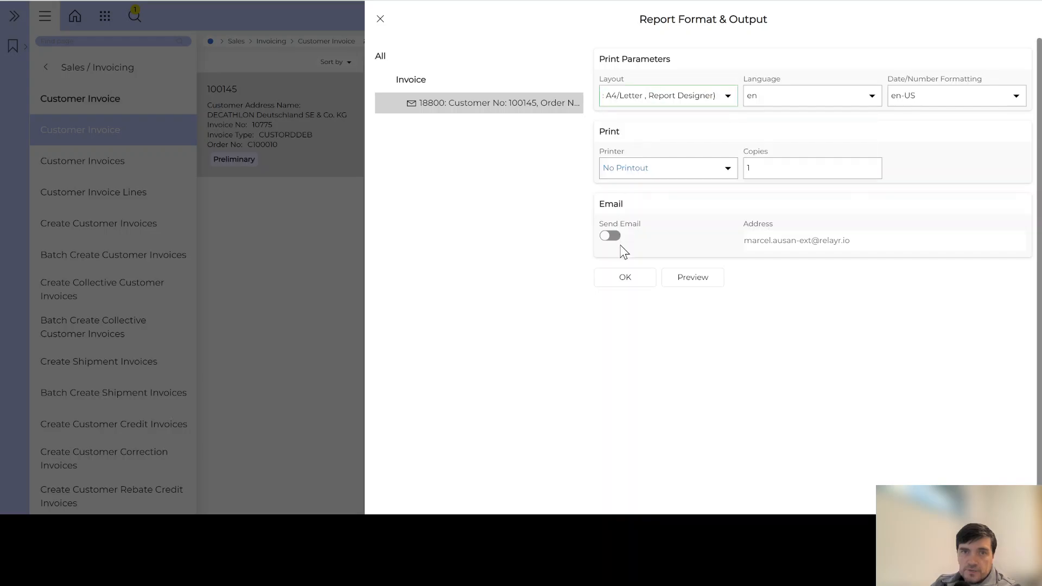
click(693, 278)
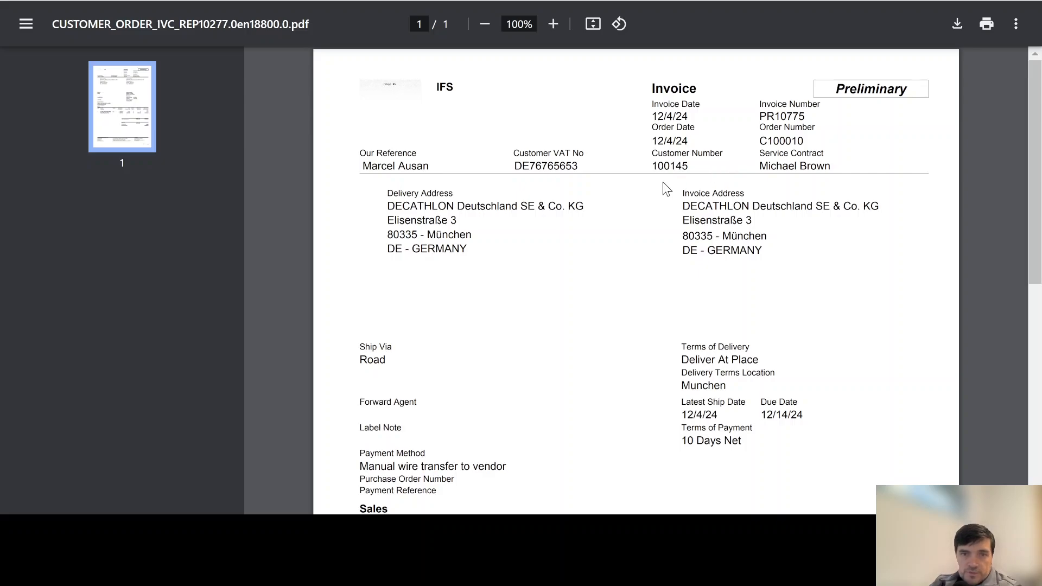
Read through the preliminary invoice PDF, examining its header, addresses, delivery and payment terms, sales line and total amounts
scroll(663, 183, down, 2)
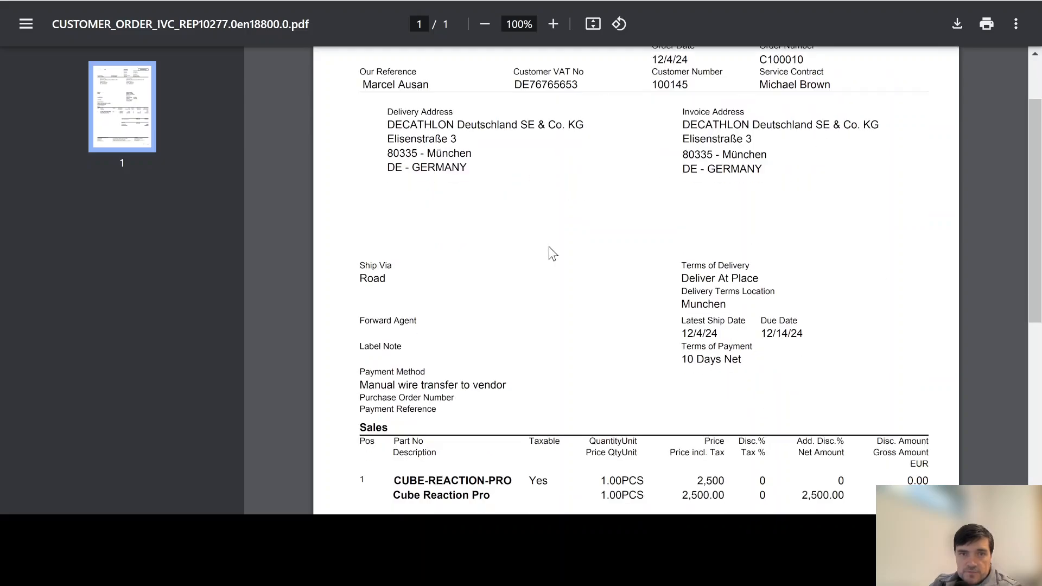
scroll(549, 247, down, 3)
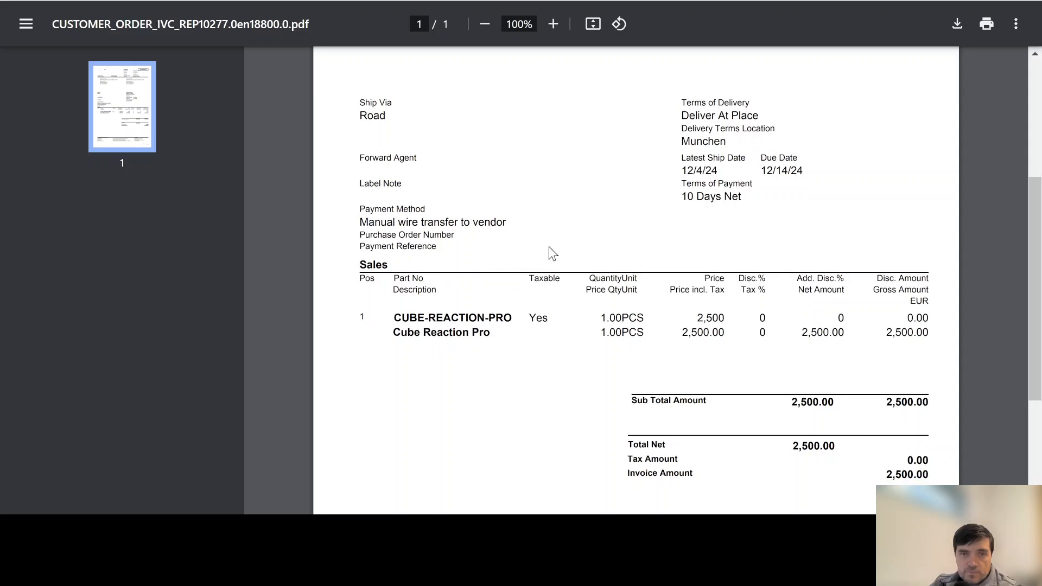
scroll(665, 312, down, 4)
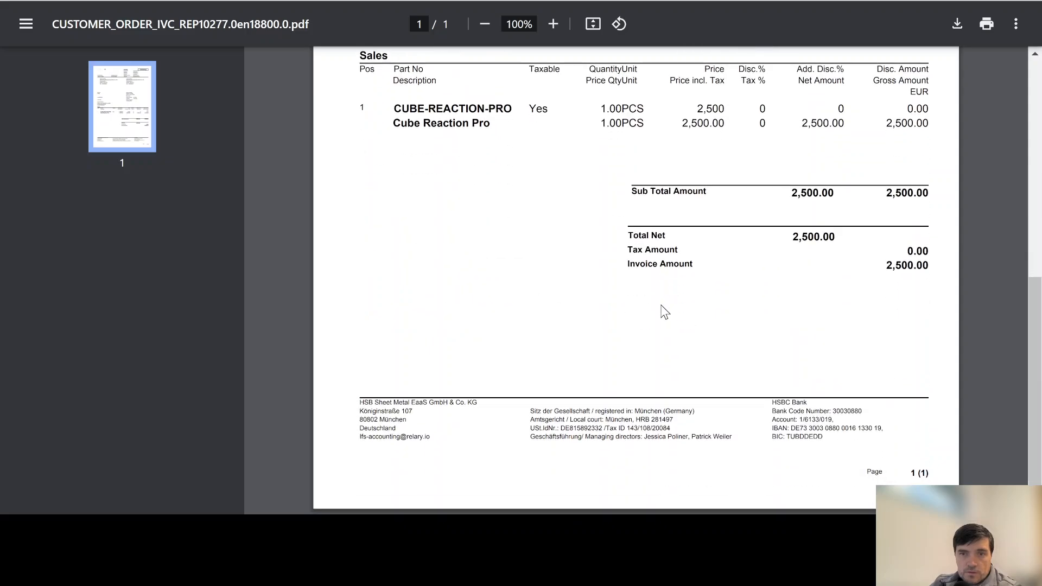
scroll(665, 312, up, 6)
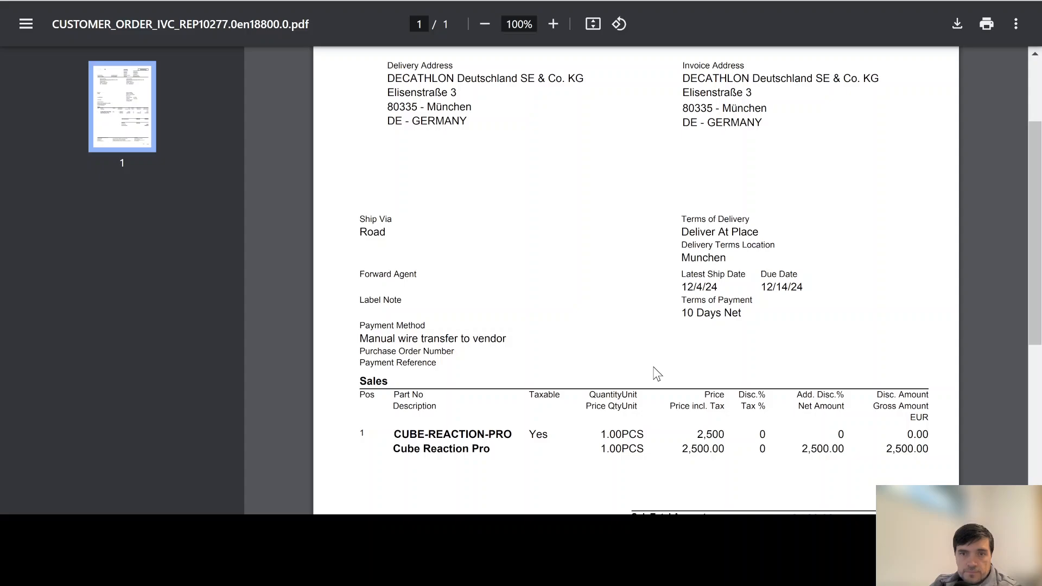
scroll(653, 342, down, 2)
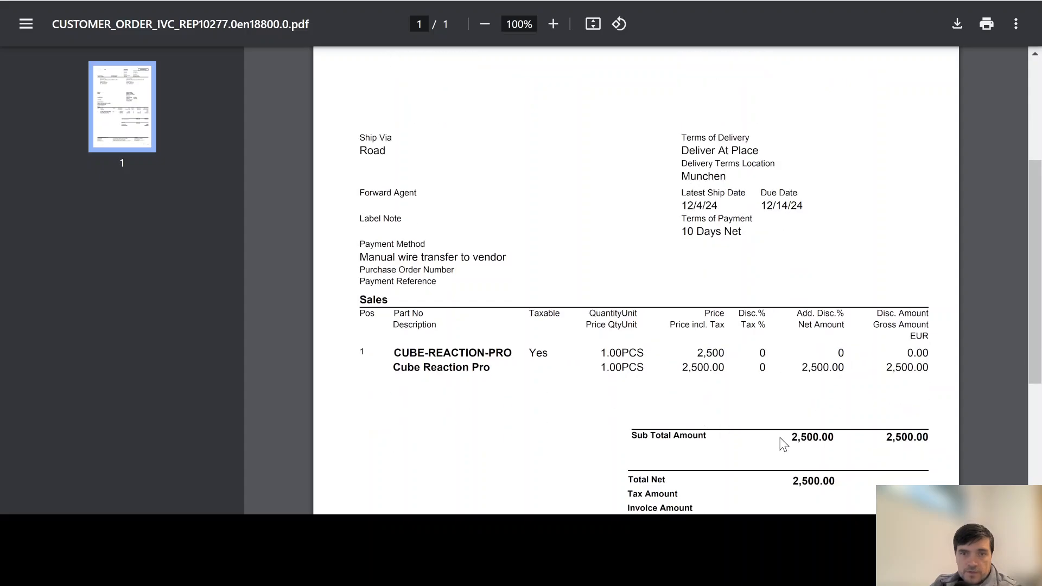
scroll(783, 444, up, 4)
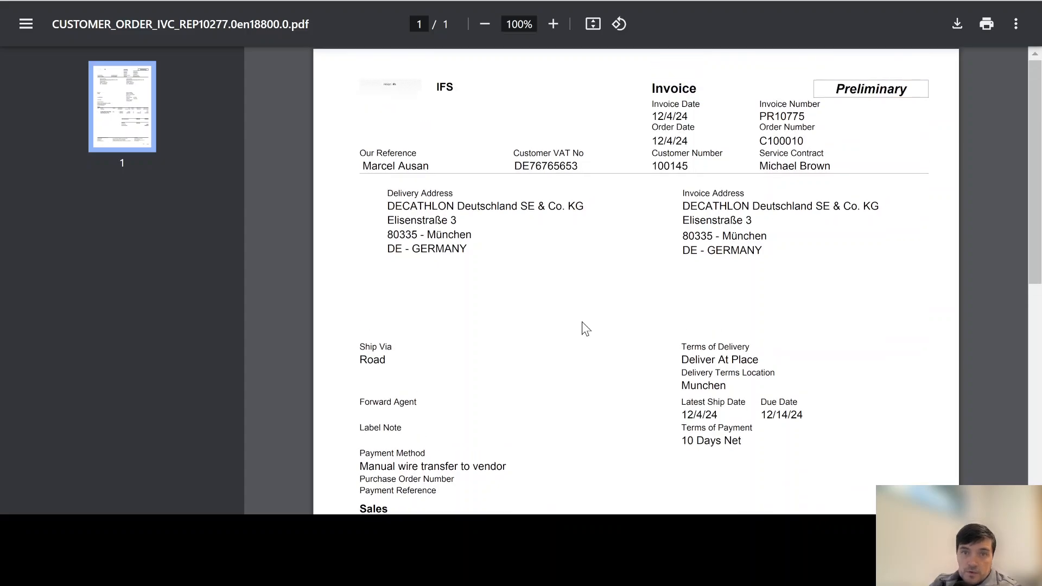
scroll(585, 329, down, 3)
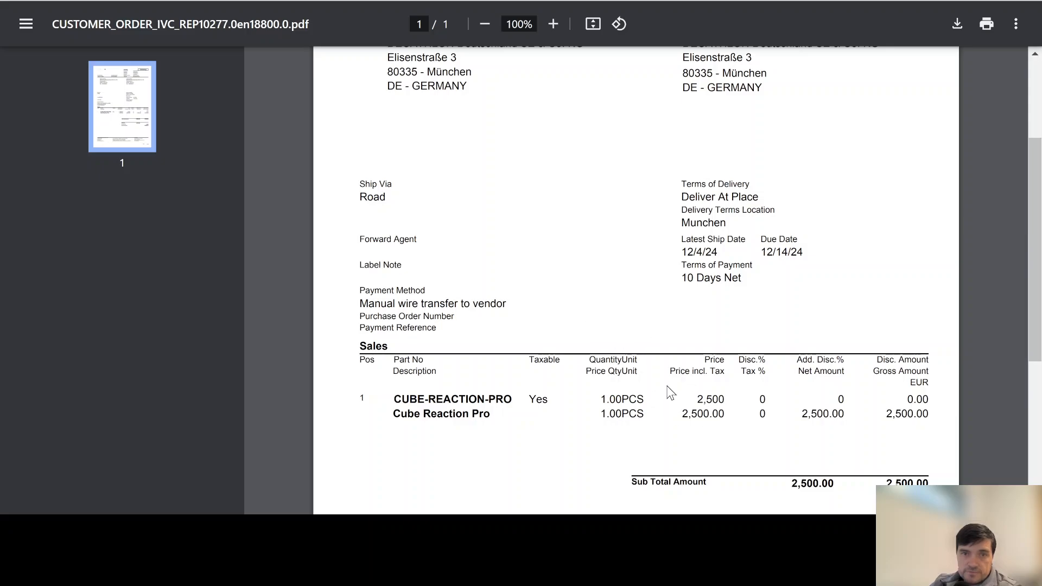
scroll(620, 318, up, 3)
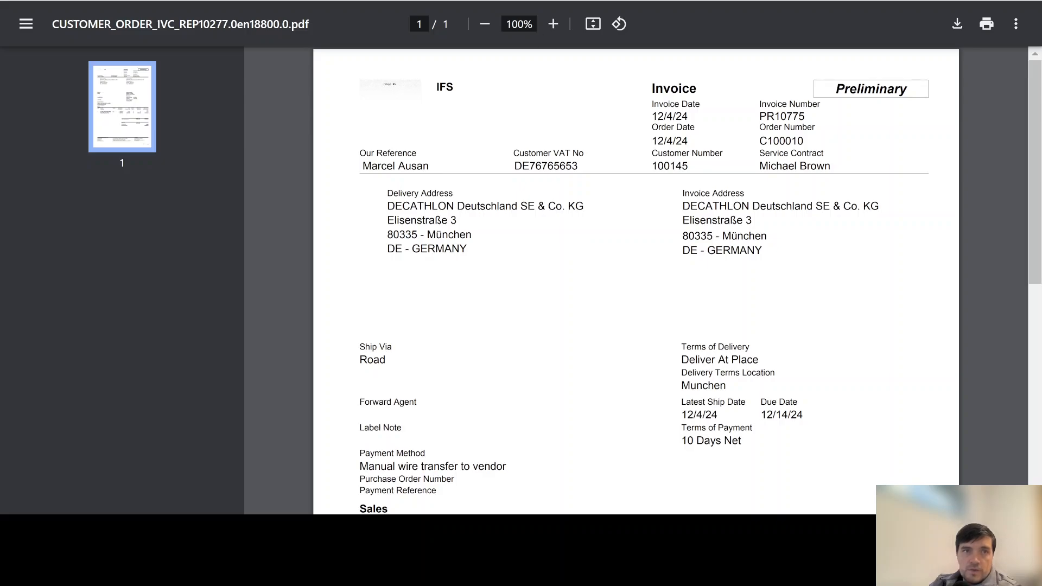
Close the invoice preview and the report output settings, and go back to the invoiced customer order
key(ctrl+w)
click(380, 19)
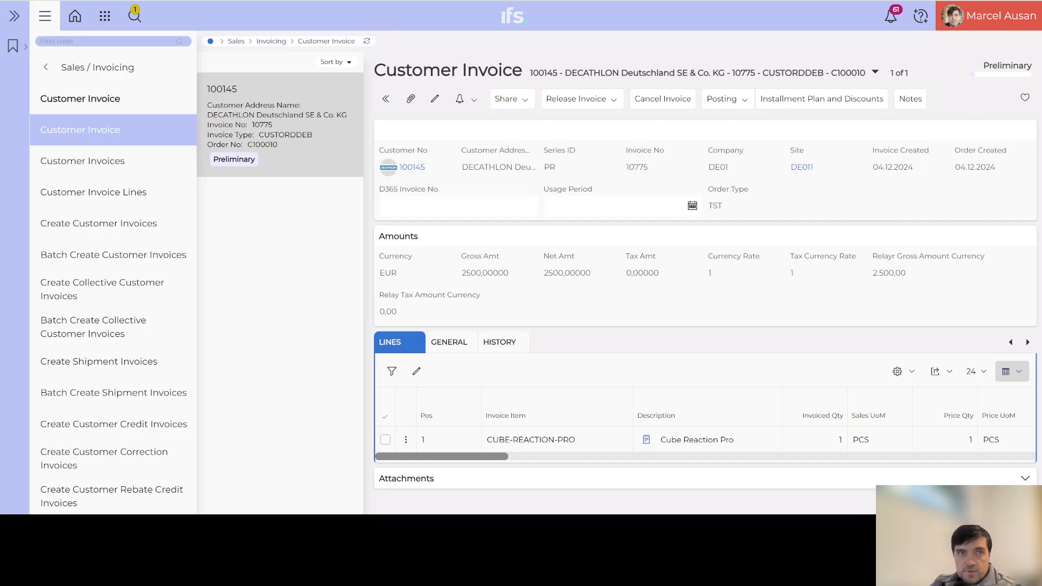
key(alt+Left)
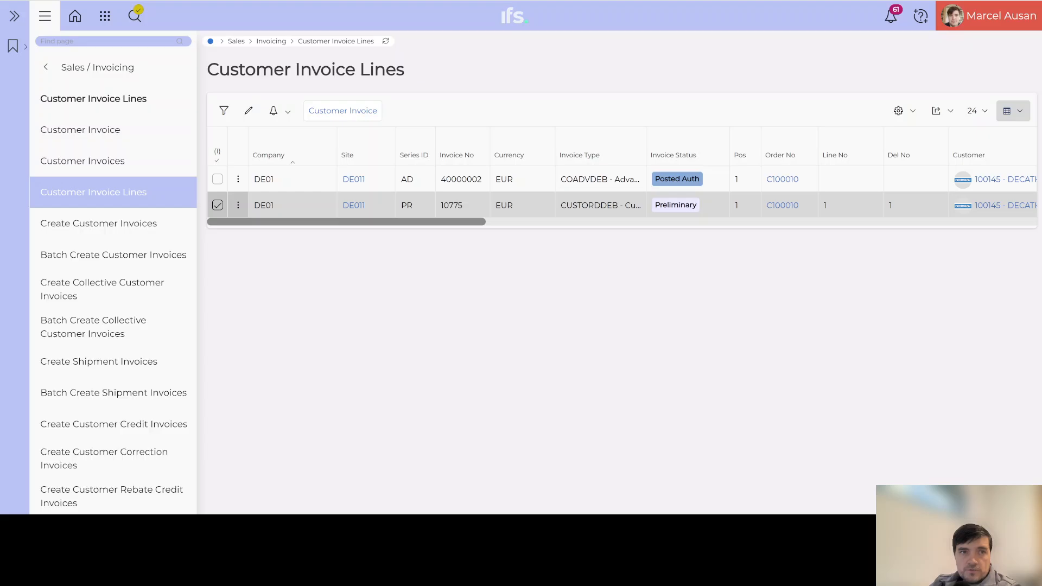
key(alt+Left)
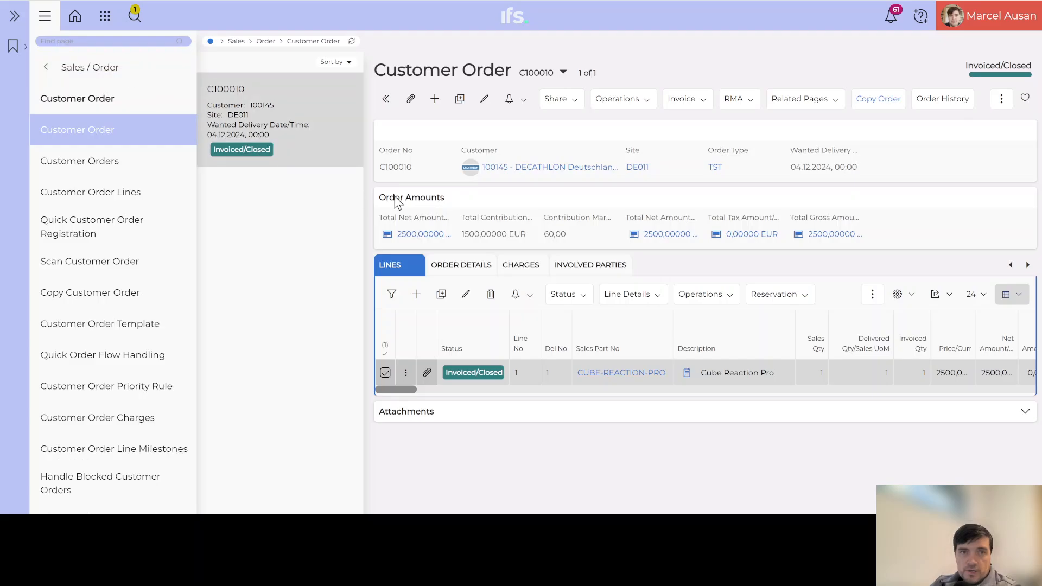
Open the order customer's Sales settings and enable Advance Invoice Full Paid Check in the Invoice group
click(505, 168)
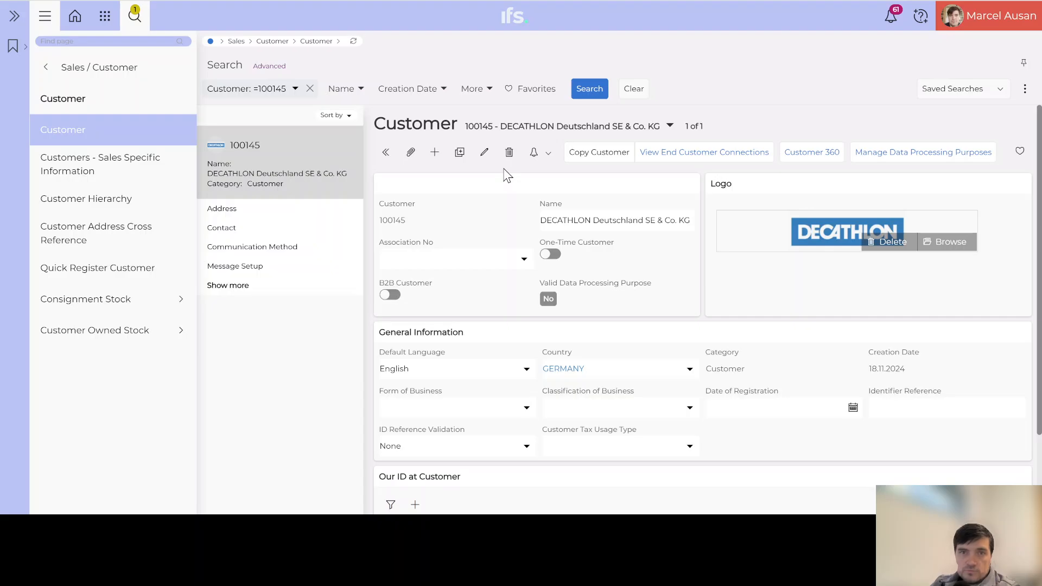
click(228, 289)
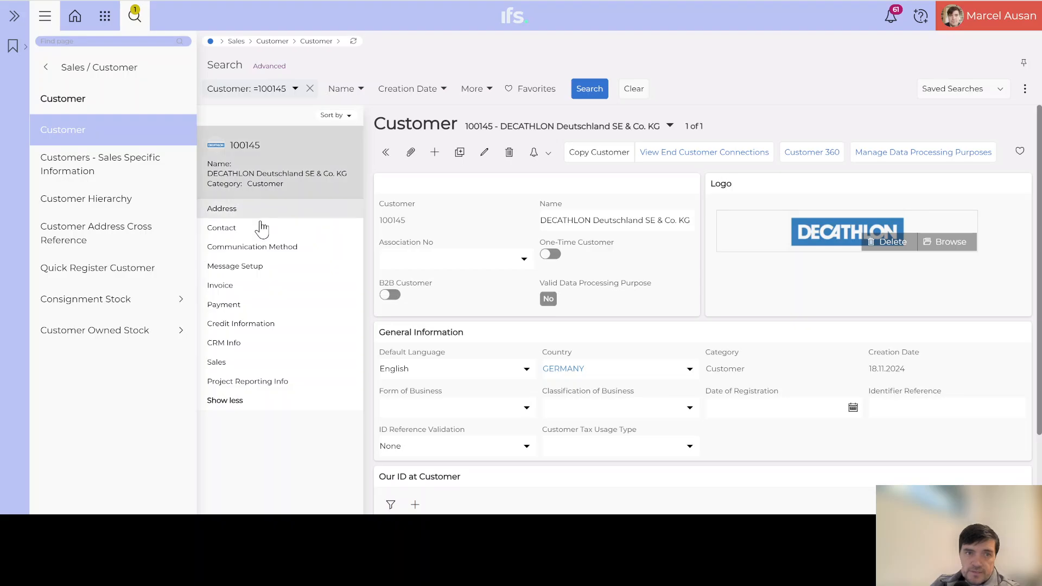
click(221, 363)
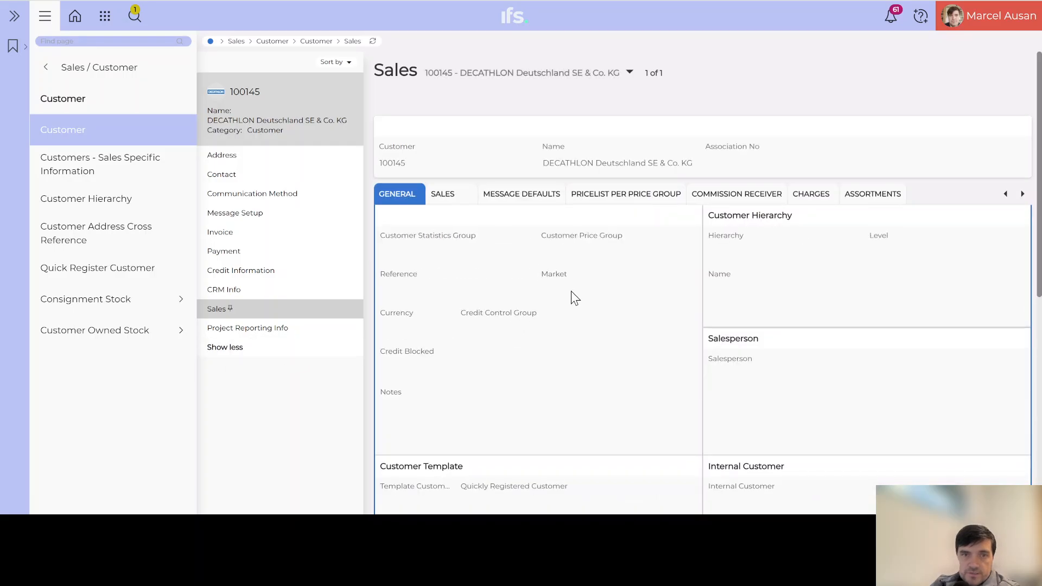
scroll(571, 291, down, 4)
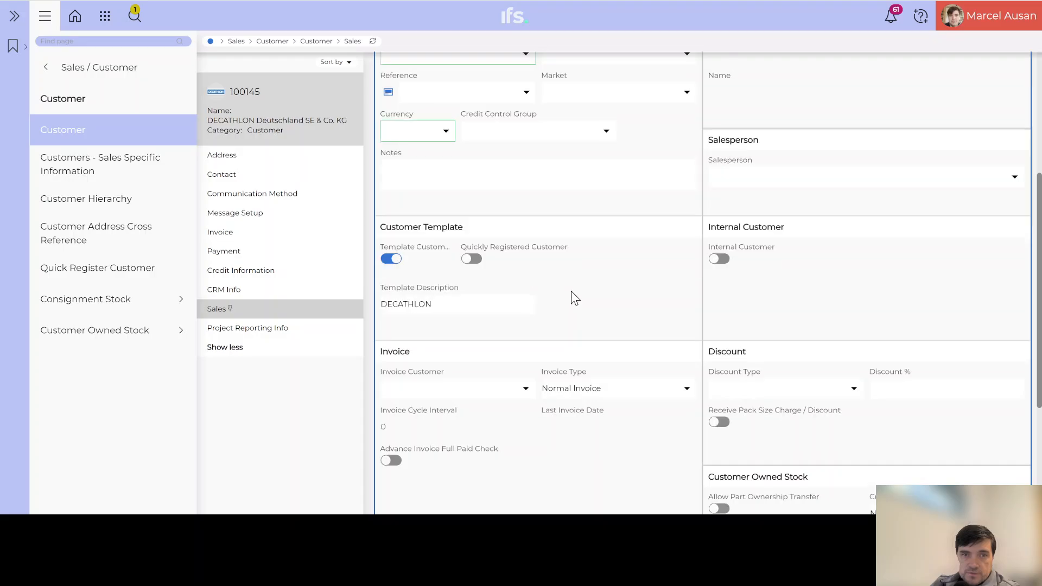
scroll(571, 291, down, 3)
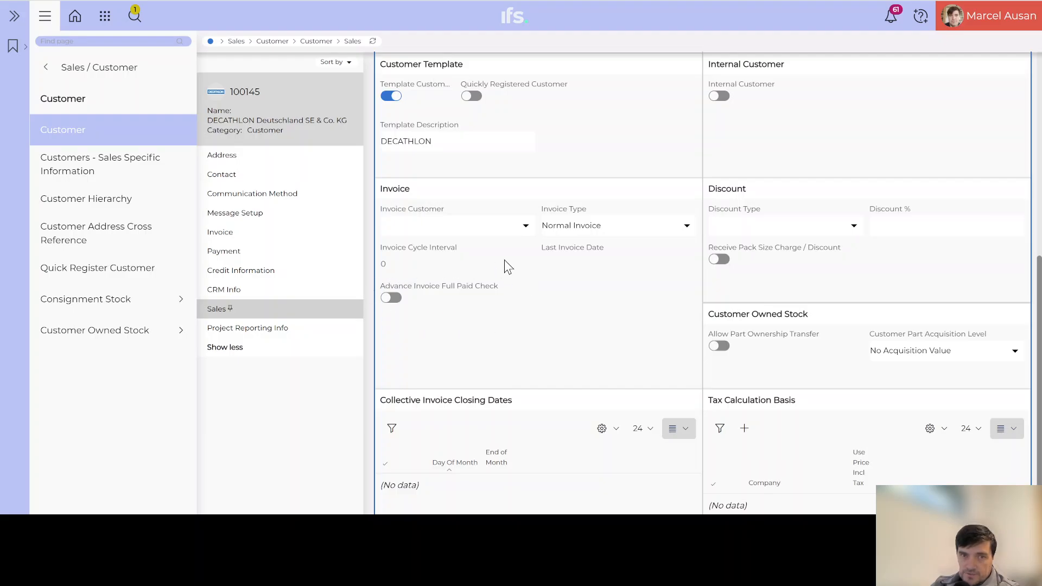
click(398, 300)
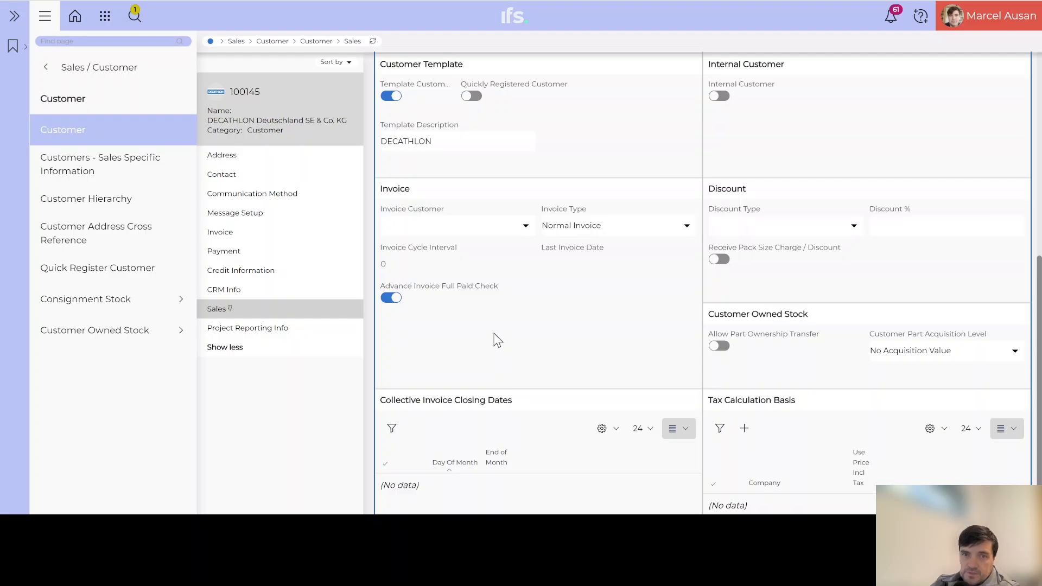
Return from the customer's Sales settings to the invoiced customer order
scroll(496, 339, up, 2)
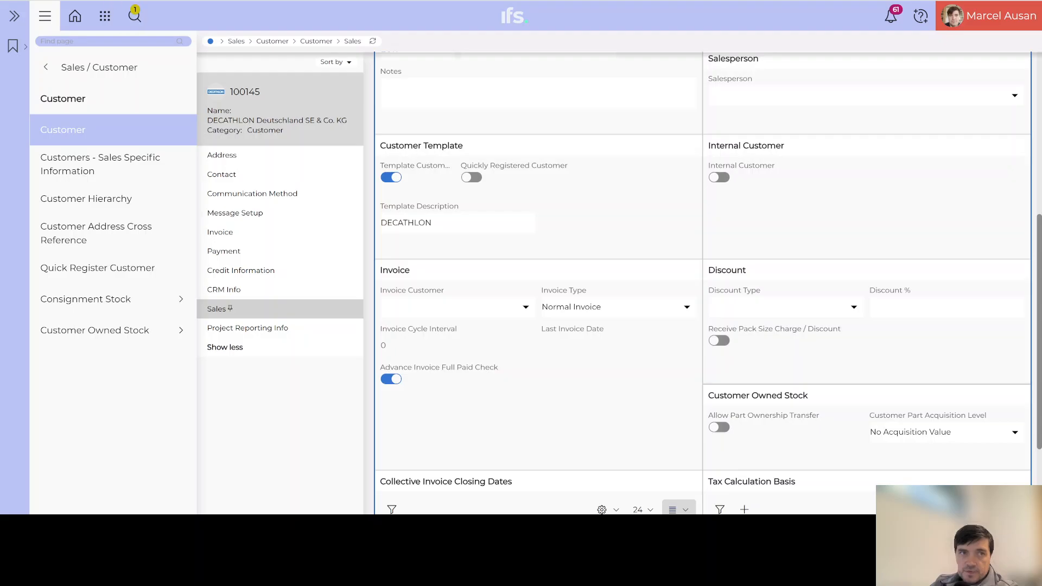
key(alt+Left)
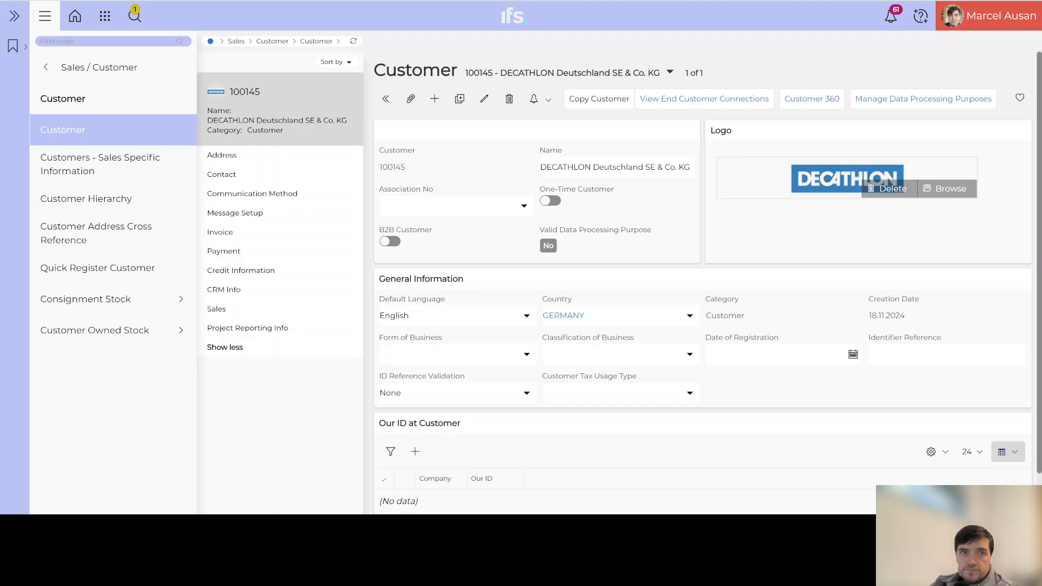
key(alt+Left)
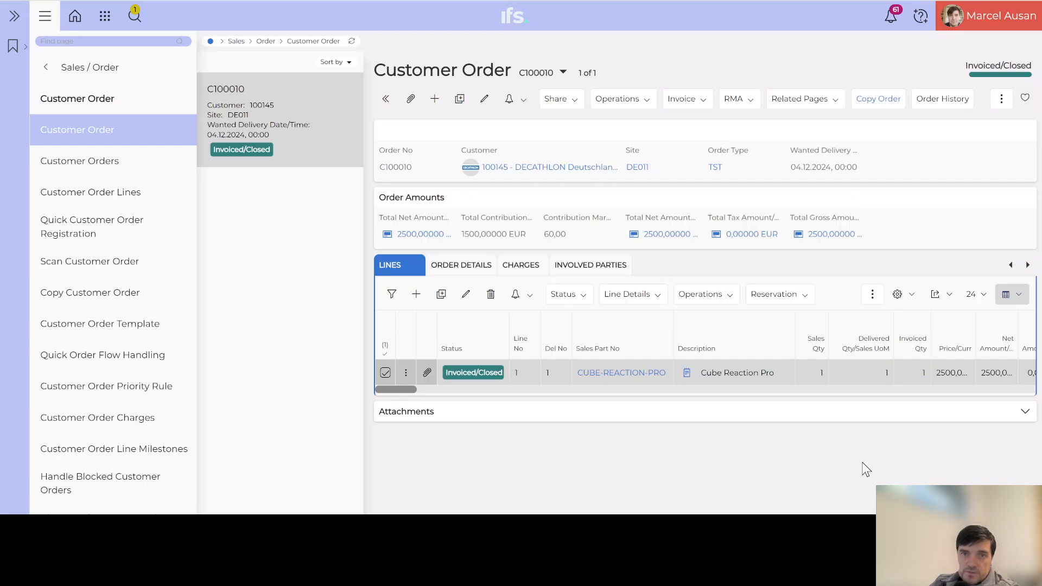
click(710, 106)
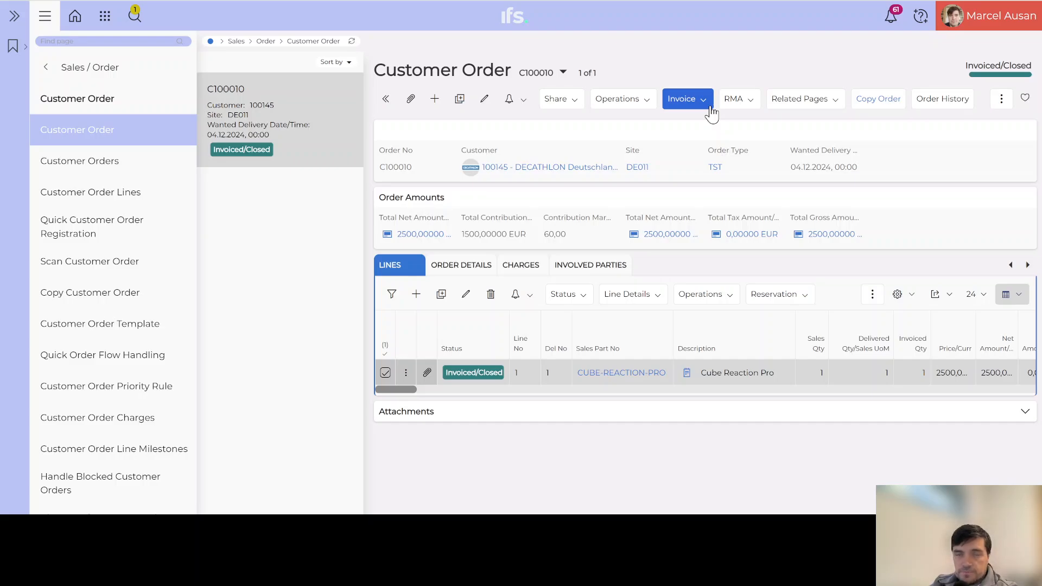
Create and save a new customer order for DECATHLON Deutschland SE & Co. KG, and bring up its order lines
click(431, 99)
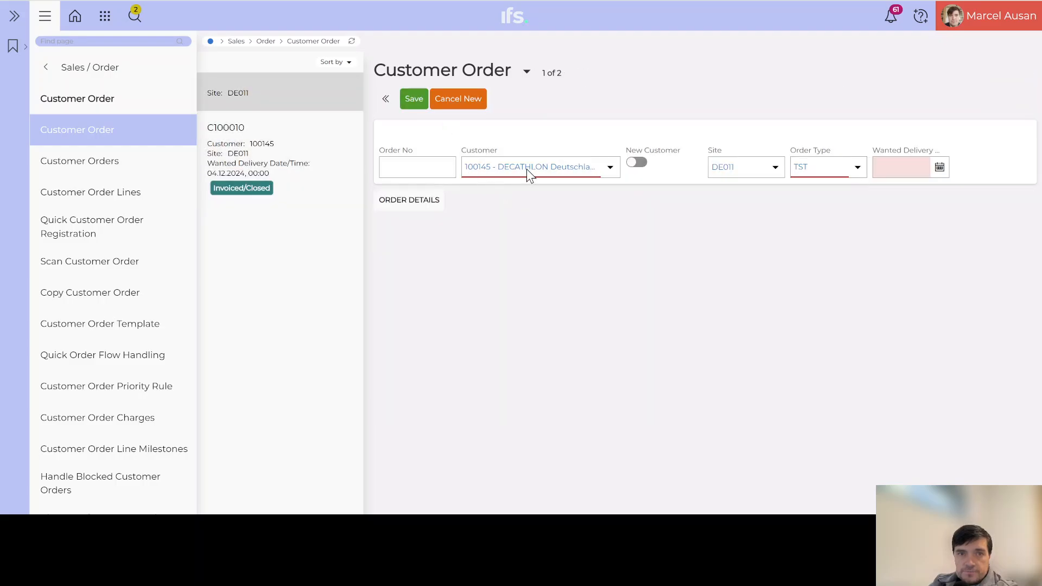
click(536, 168)
text(de)
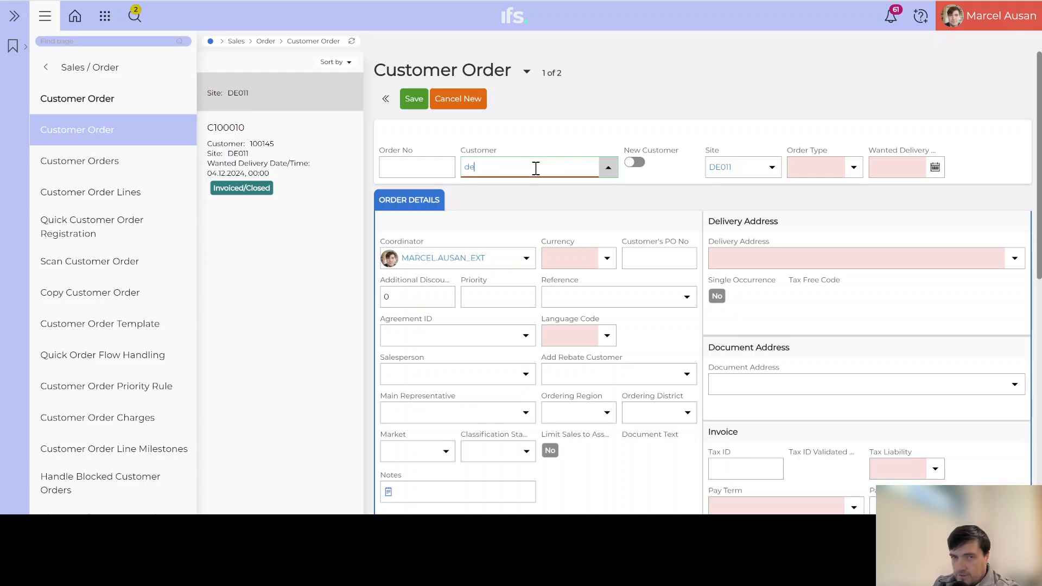
text(ca)
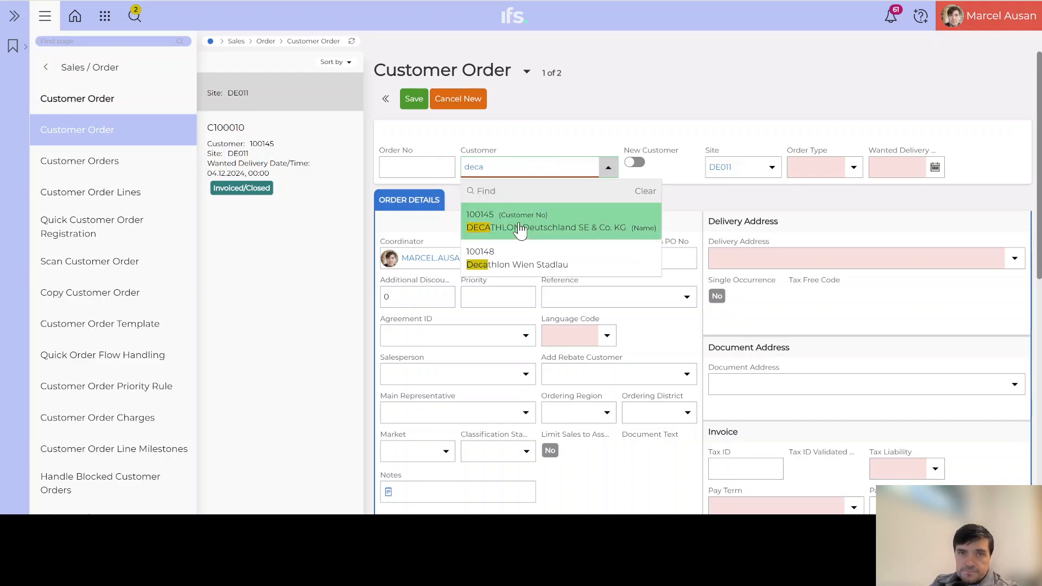
click(519, 228)
click(413, 101)
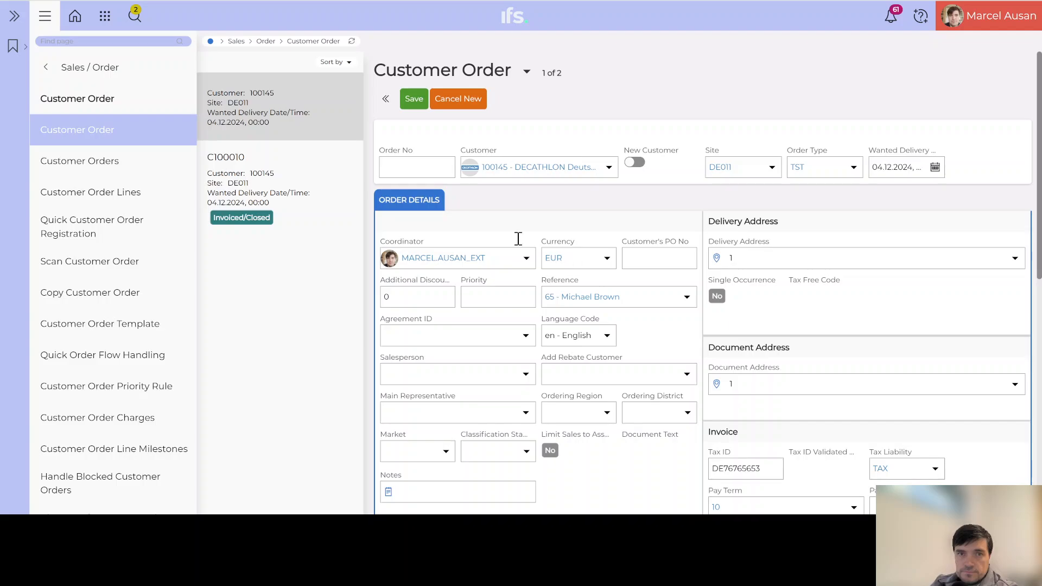
click(414, 100)
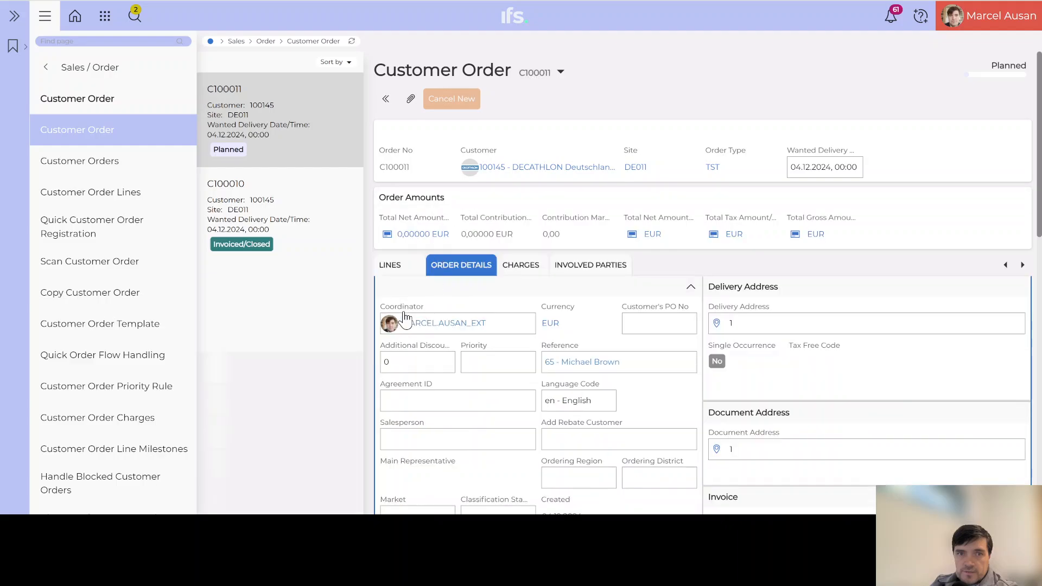
click(400, 266)
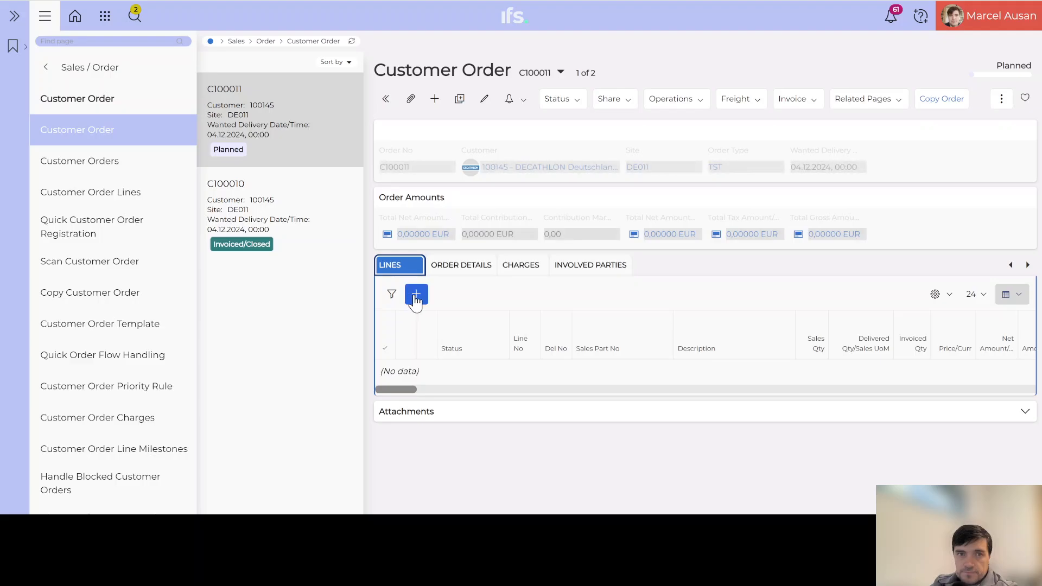
Add and save an order line for sales part CUBE-REACTION-PRO with quantity 1 and a price of 2500 EUR
click(416, 295)
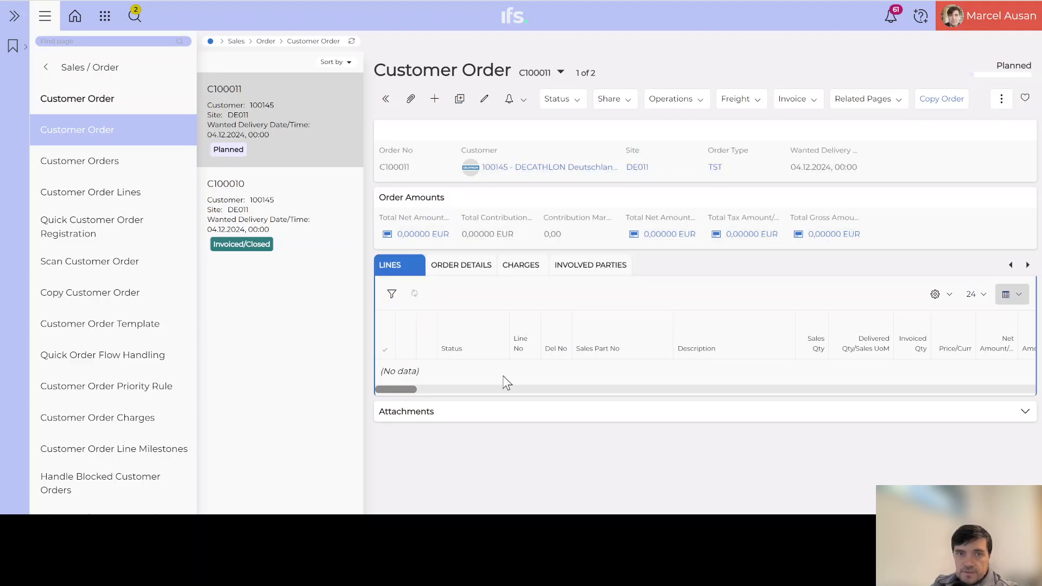
click(558, 371)
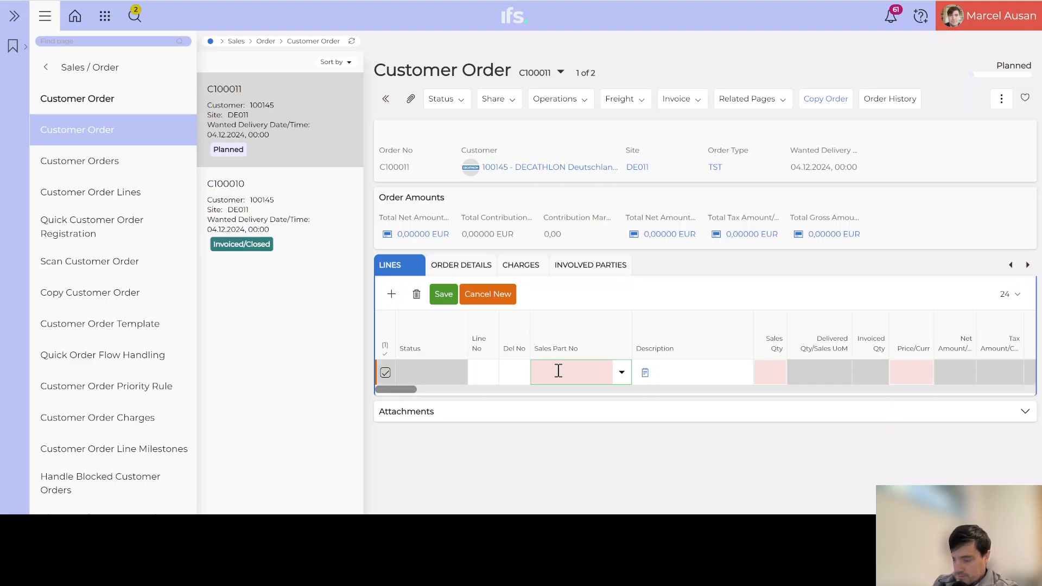
text(CUBE)
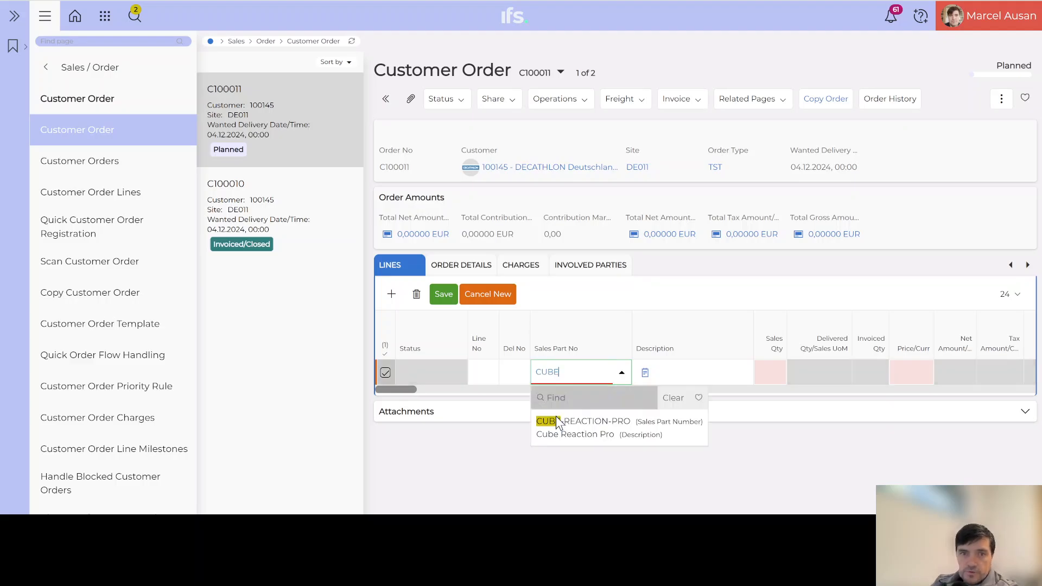
click(561, 427)
click(769, 369)
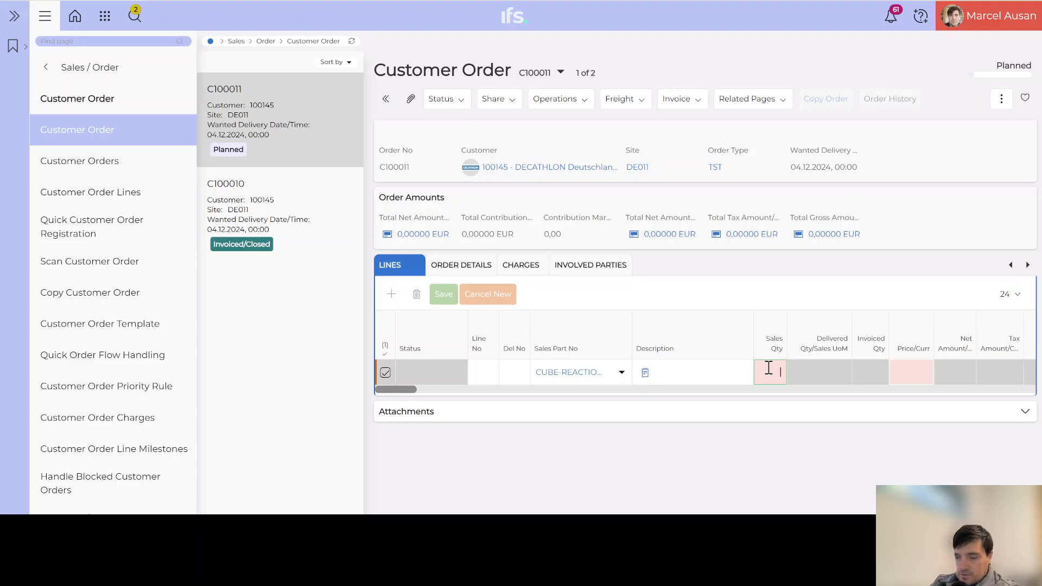
text(1)
key(Tab)
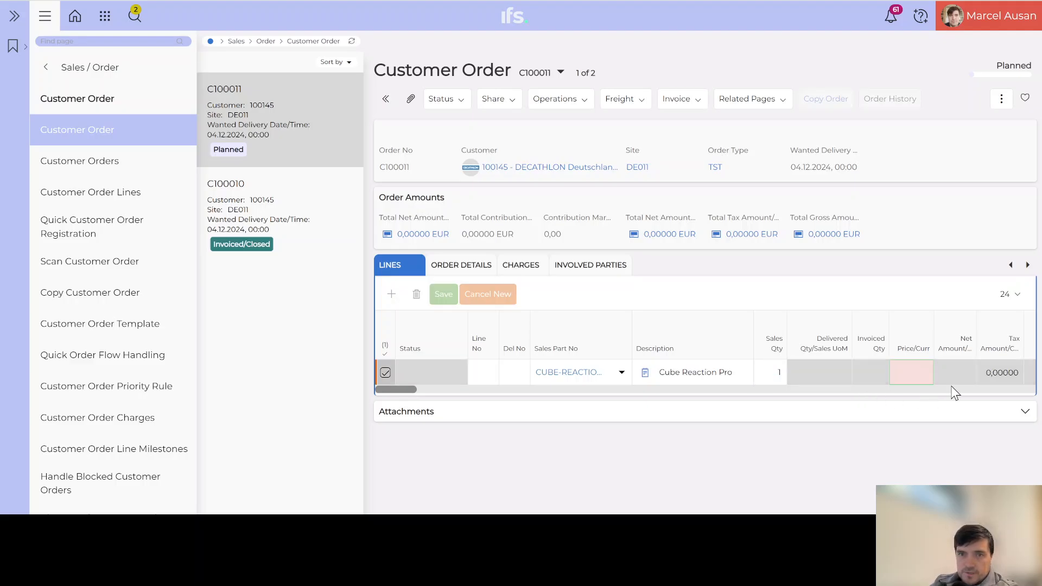
text(2500)
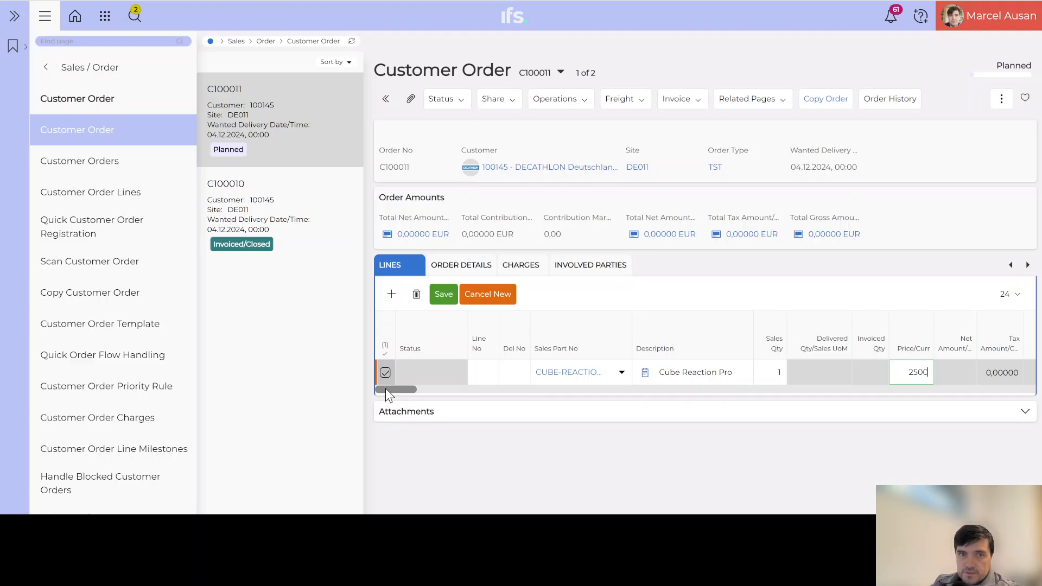
drag(398, 389, 458, 390)
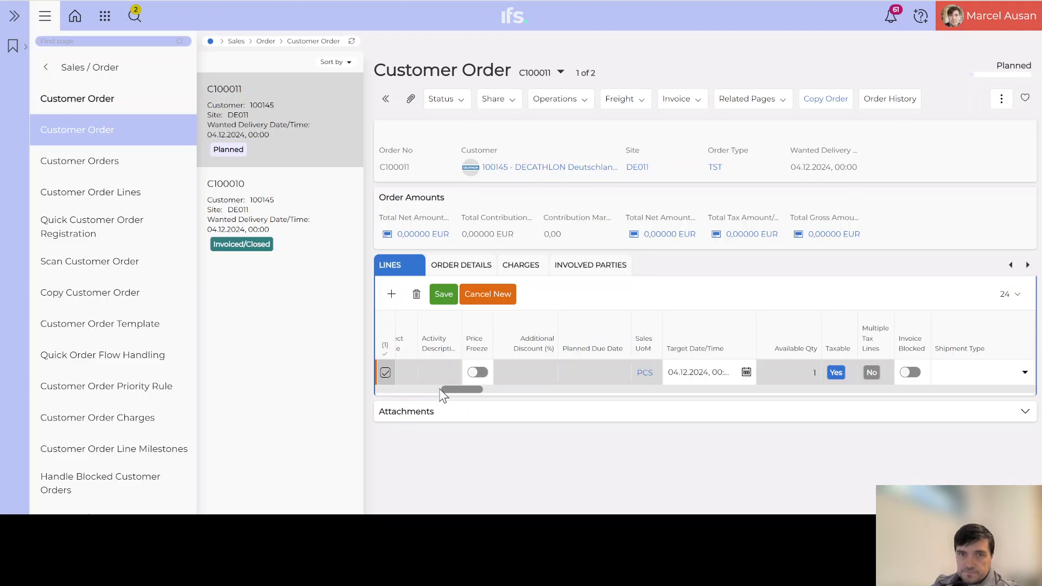
drag(435, 389, 389, 381)
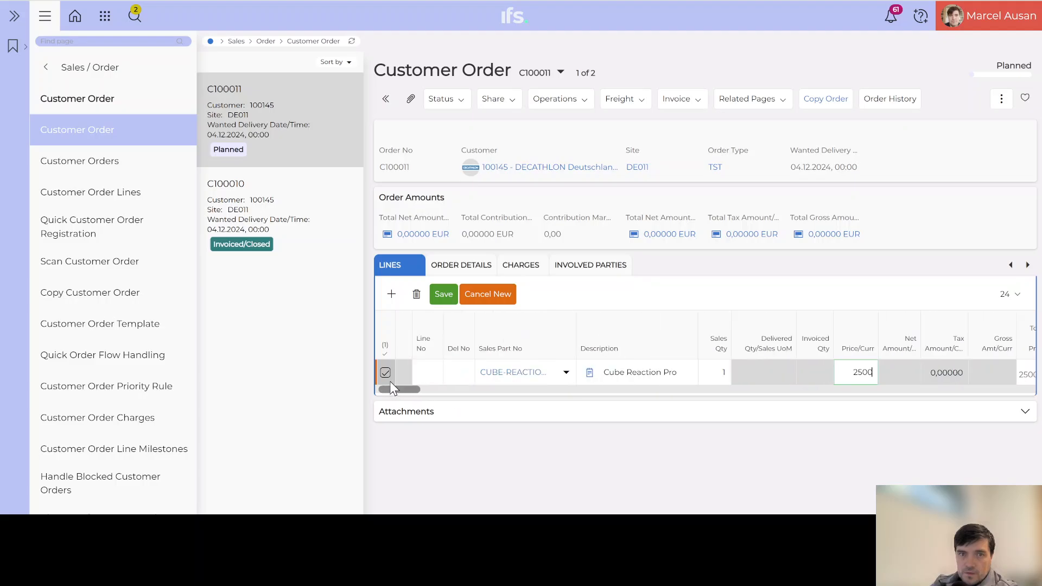
click(444, 296)
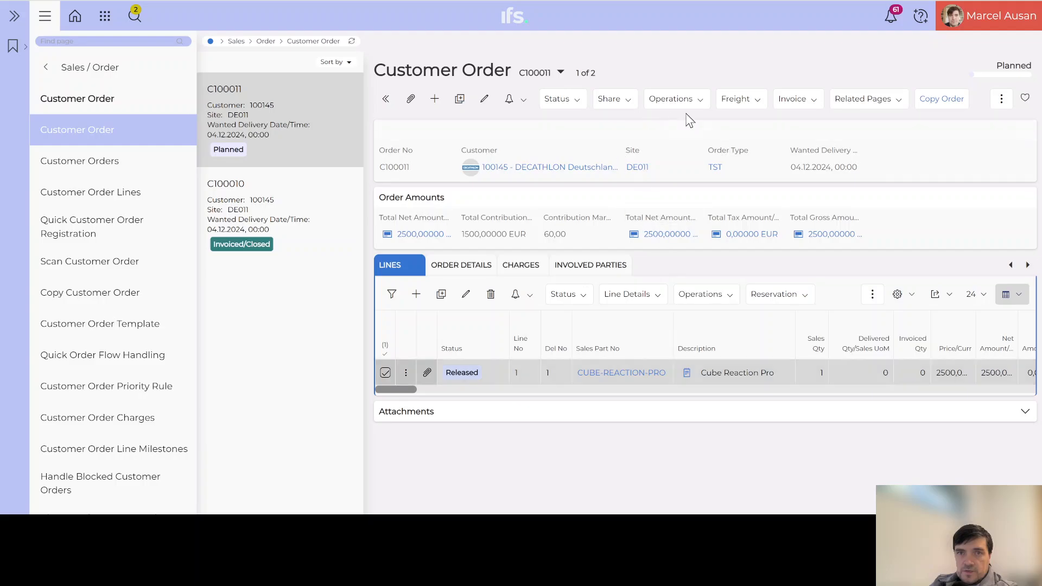
Start an advance invoice for the order and set its invoice text to "Prepayment for delivery of the bike."
click(817, 104)
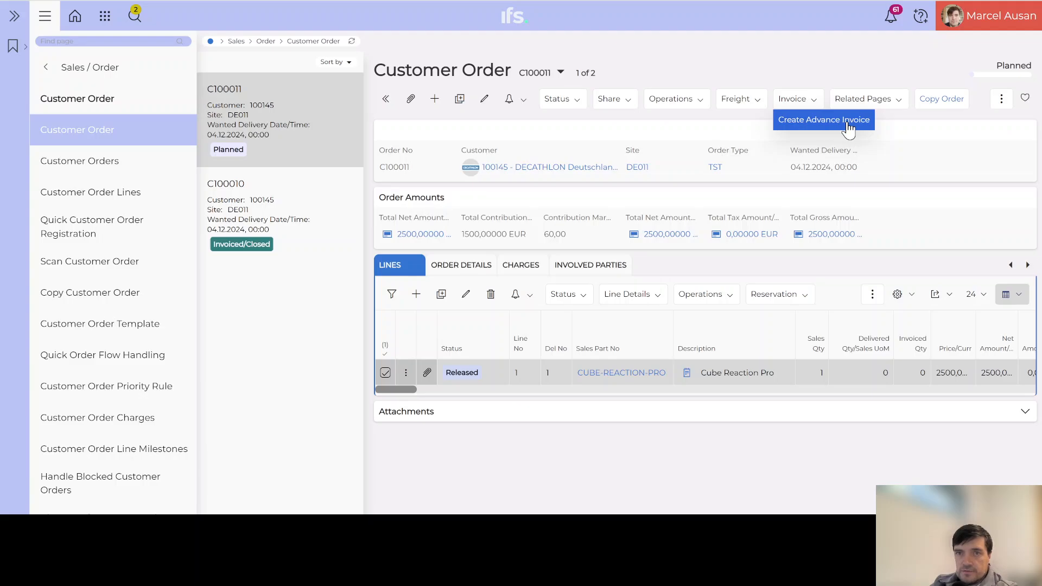
click(827, 124)
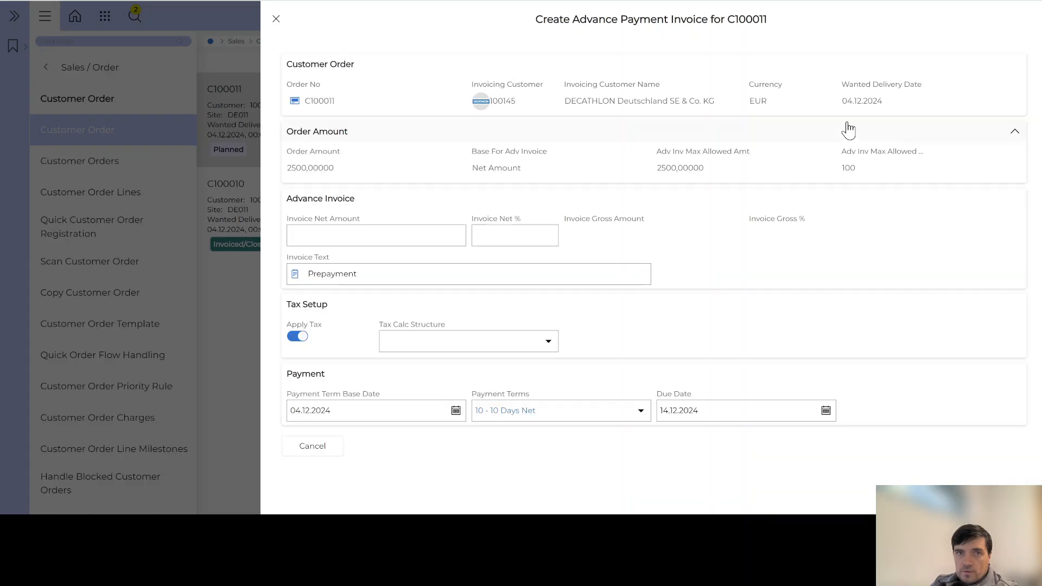
click(372, 274)
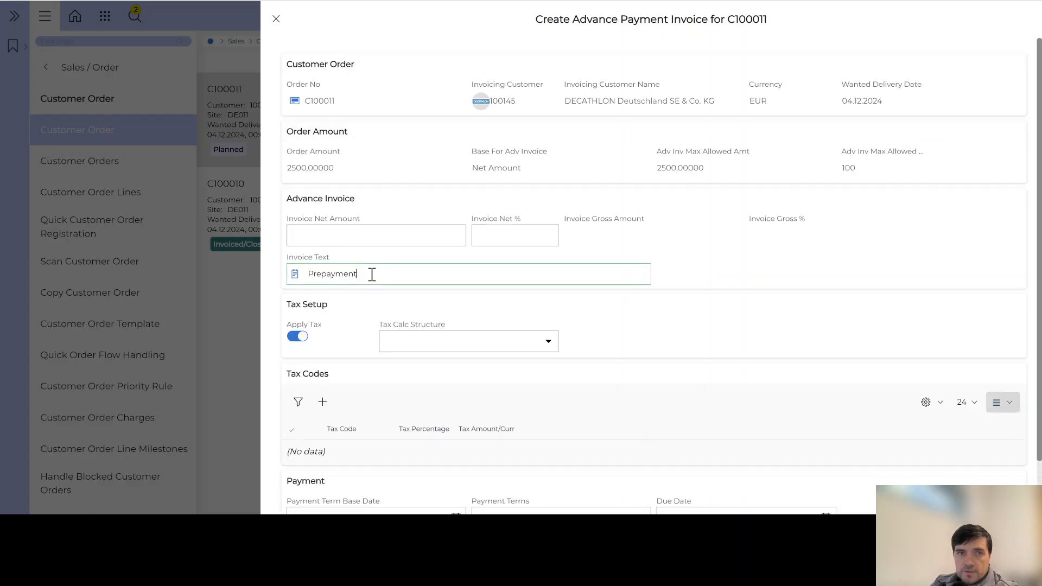
text(fr)
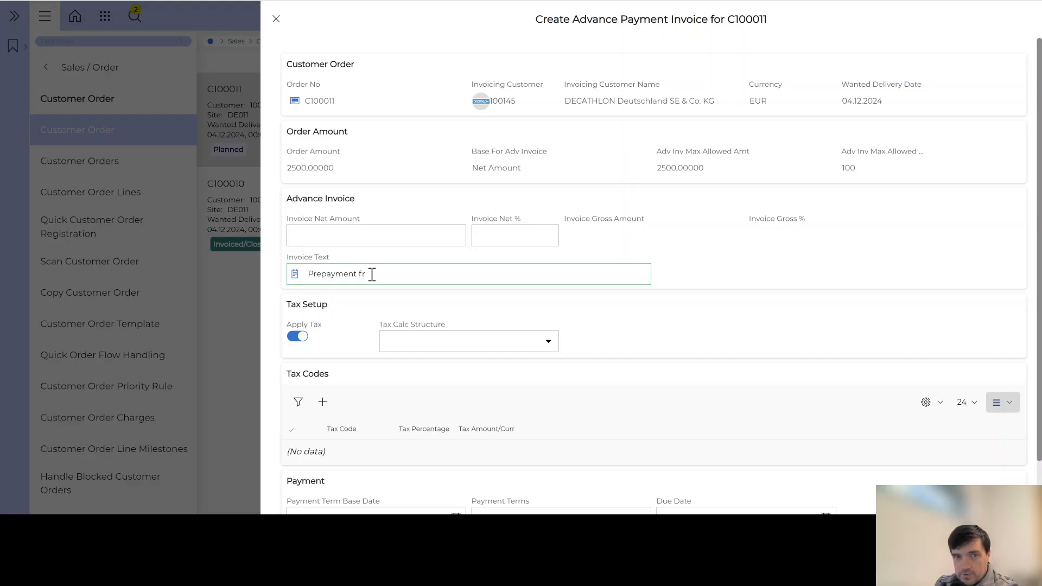
key(BackSpace)
text(or d)
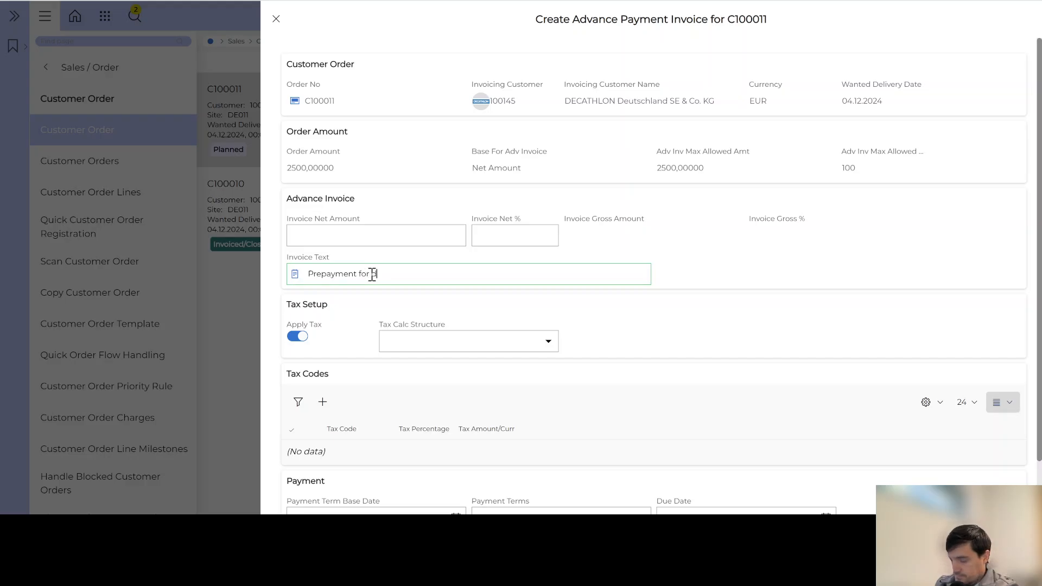
text(elivery of the bi)
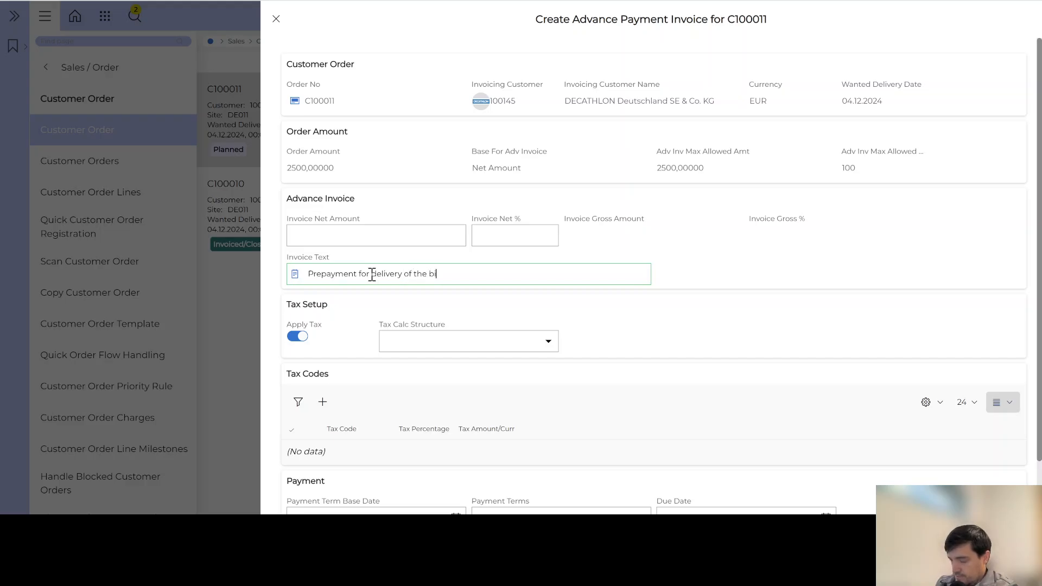
text(ke.)
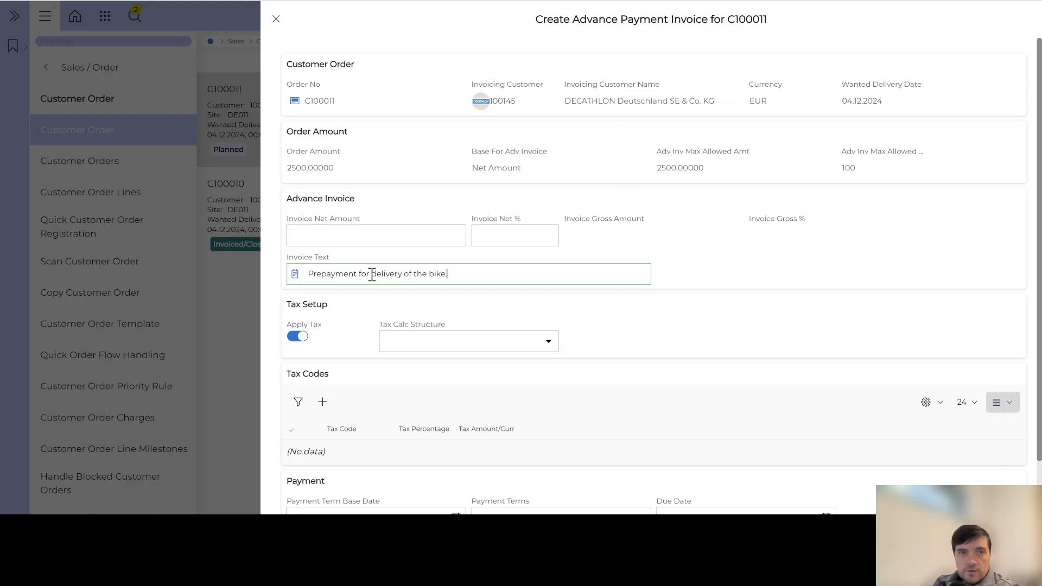
Set the advance invoice's net percentage to 50 and turn off Apply Tax
click(493, 240)
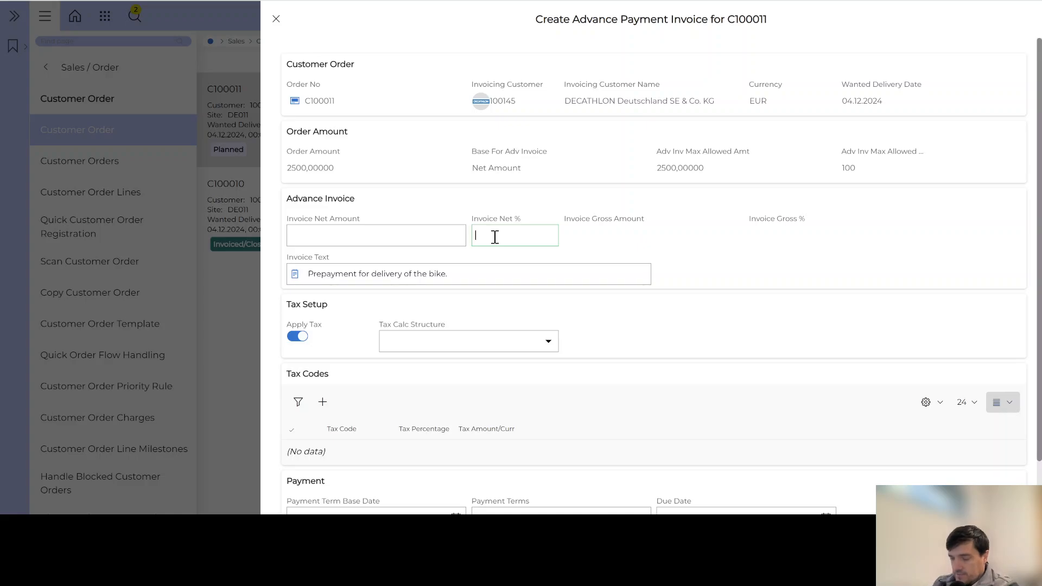
key(Tab)
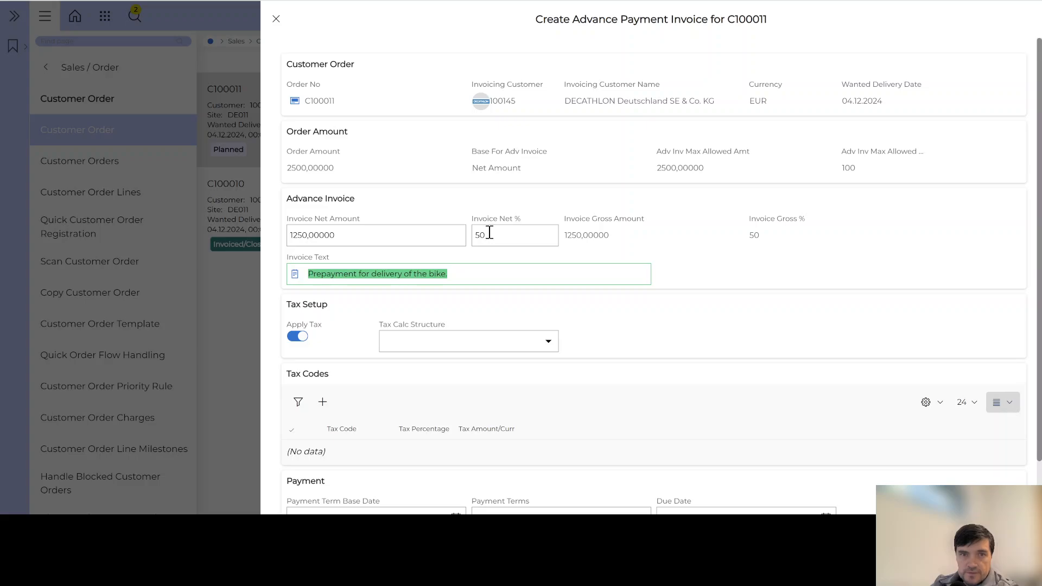
click(488, 235)
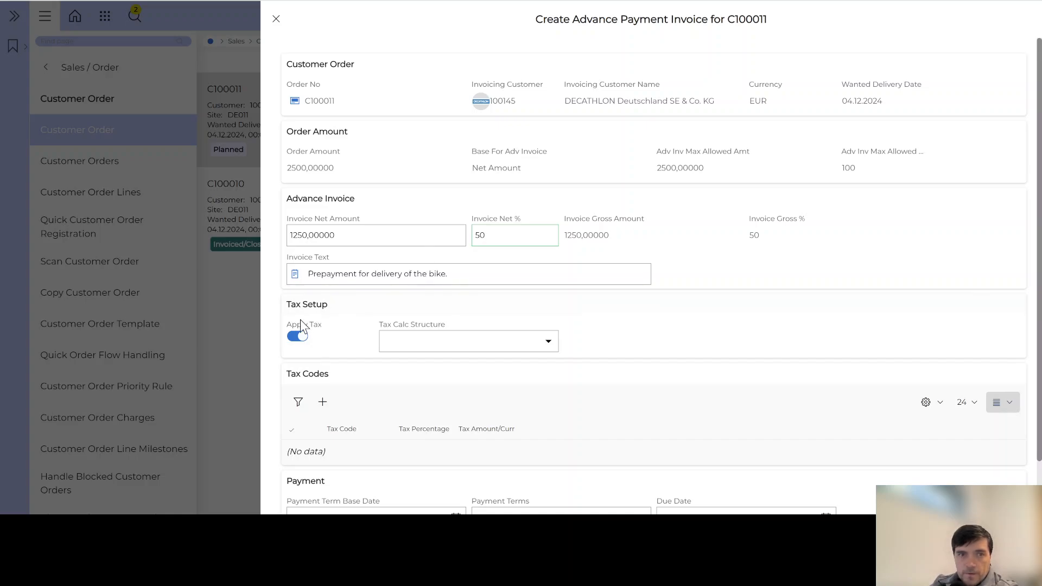
click(296, 337)
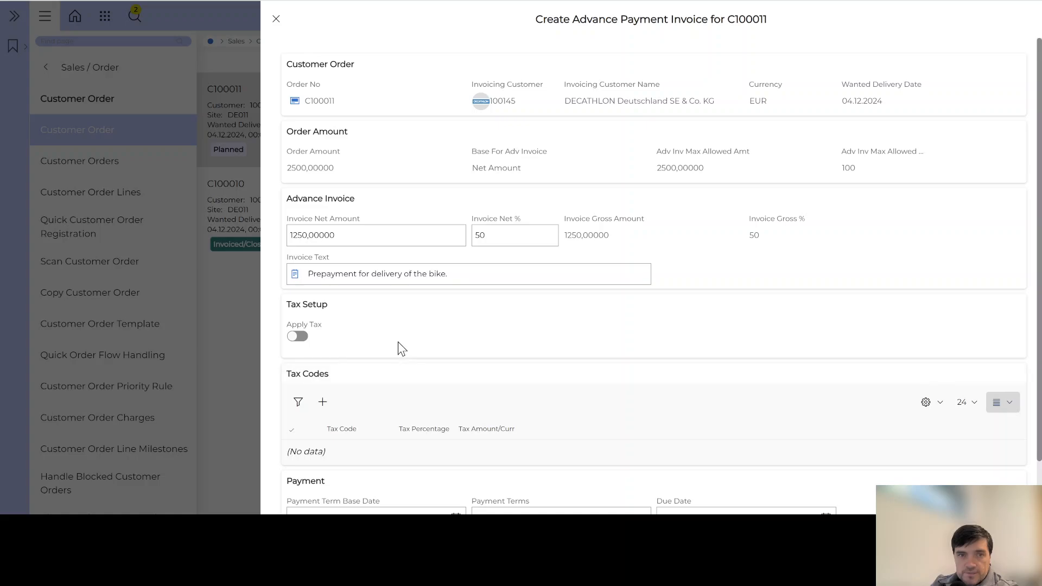
Set the payment terms to 0, Due Immediately, and create and print the advance invoice
scroll(400, 353, down, 2)
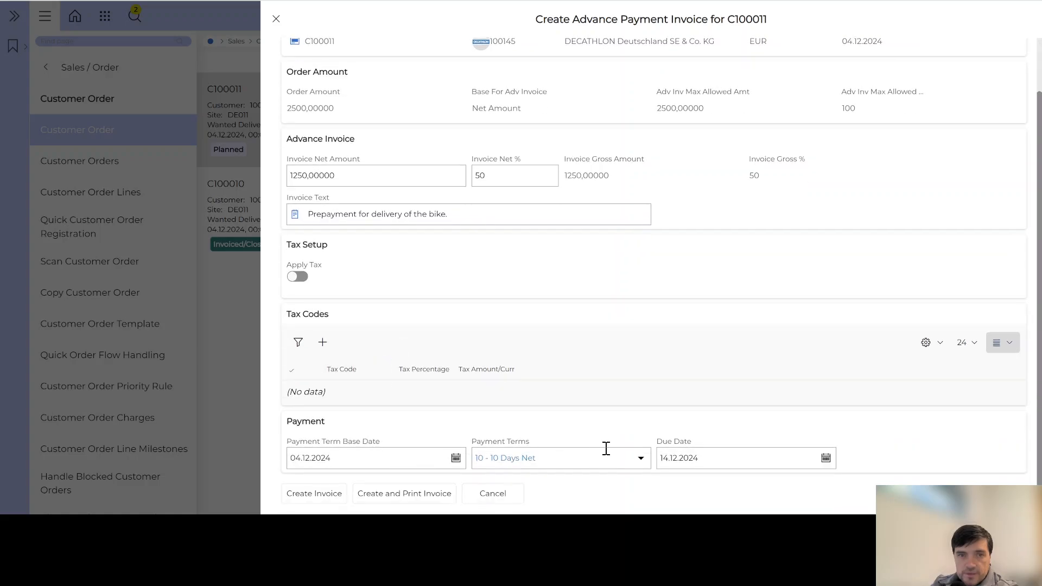
click(641, 460)
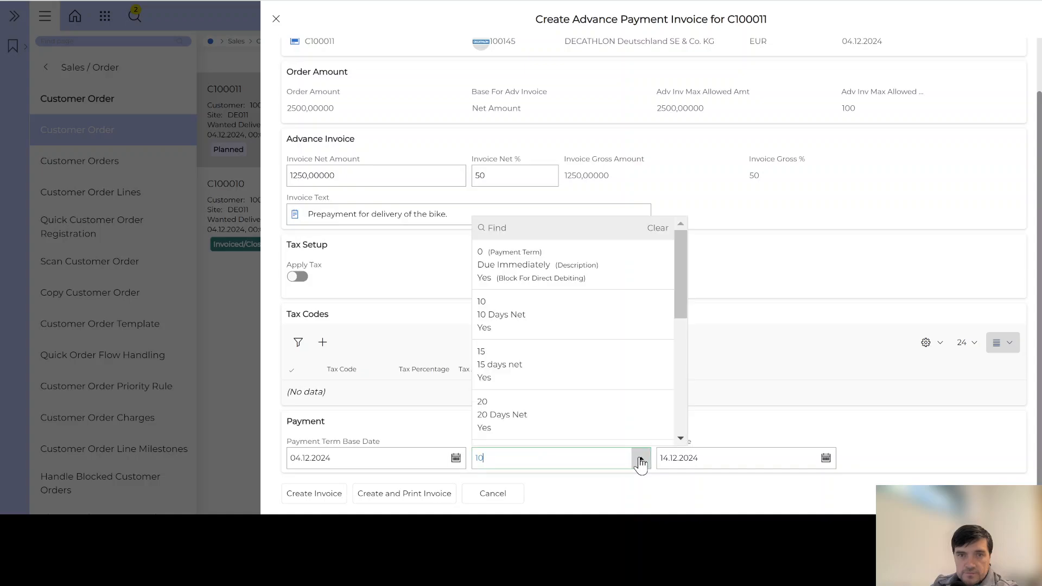
click(577, 276)
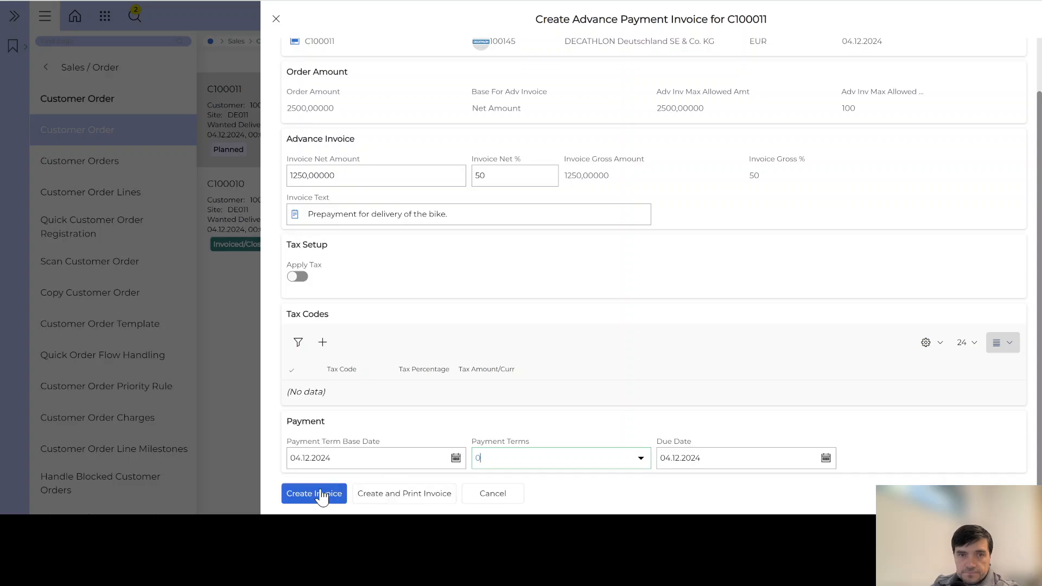
click(408, 493)
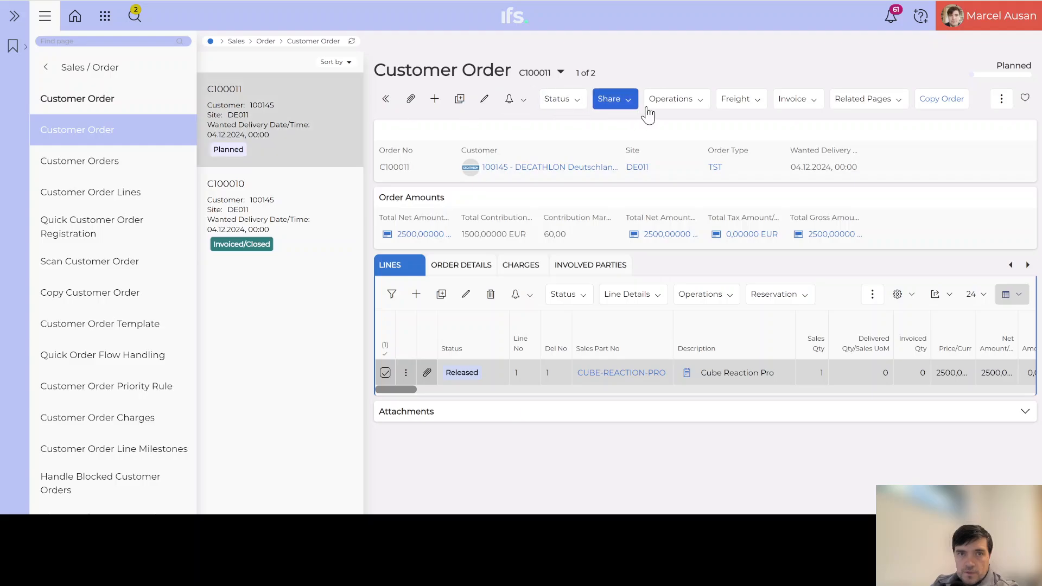
Go from the order's invoice information to the customer invoice record of the new advance invoice
click(801, 101)
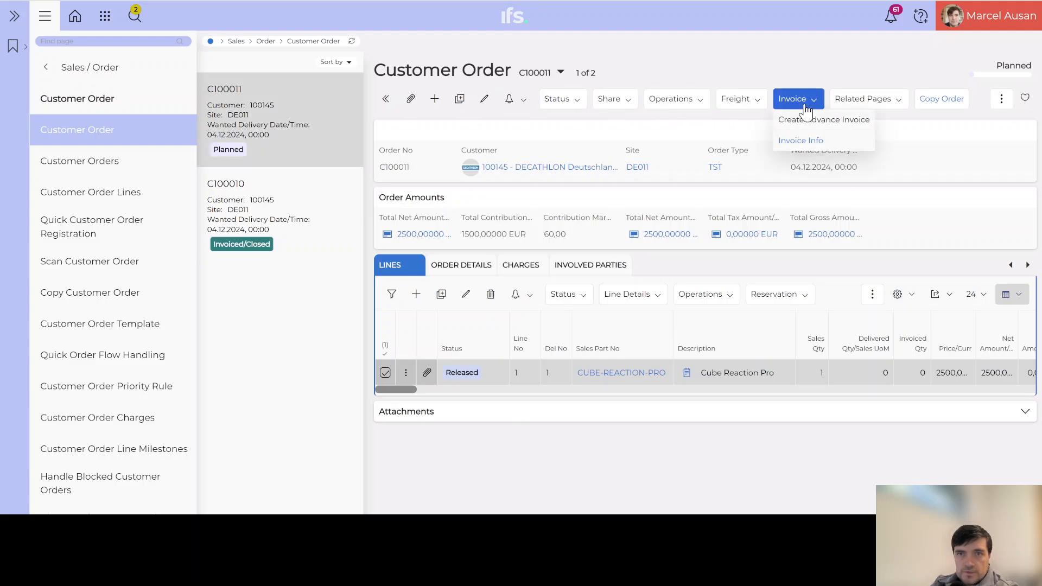
click(802, 141)
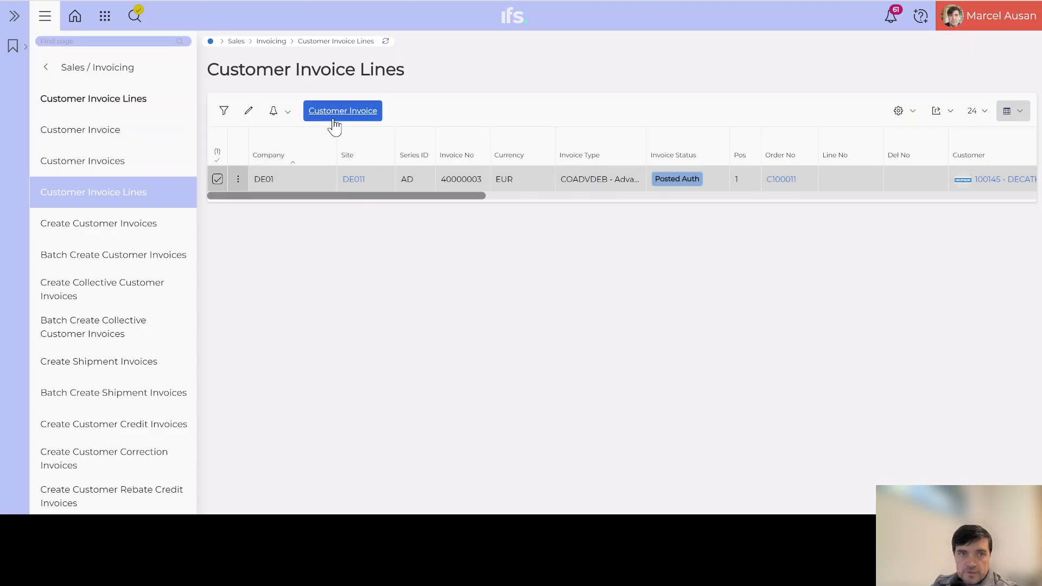
click(350, 115)
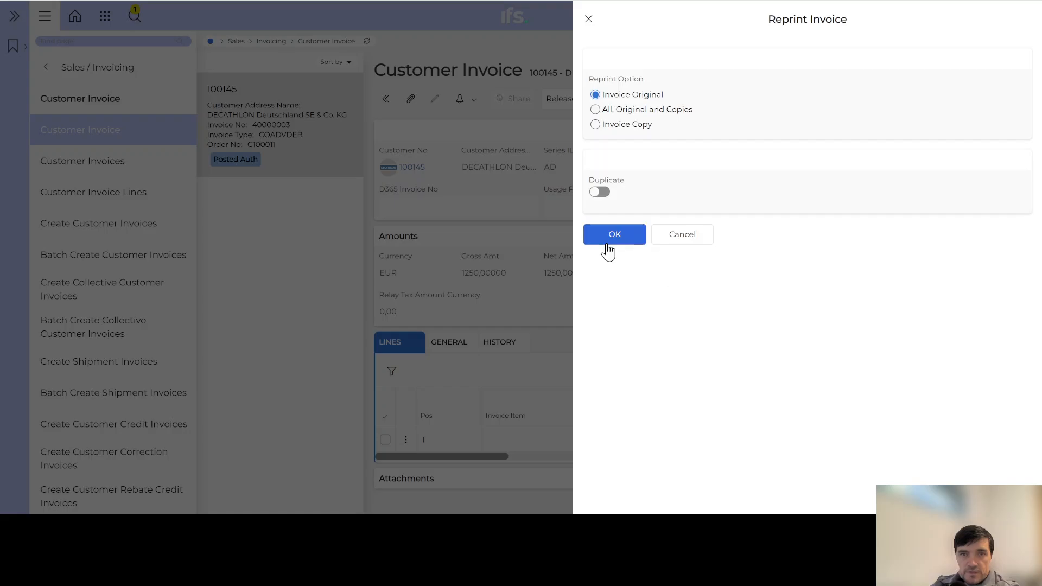
Reprint the advance invoice as Invoice Original, preview the report, and close the report output settings
click(612, 237)
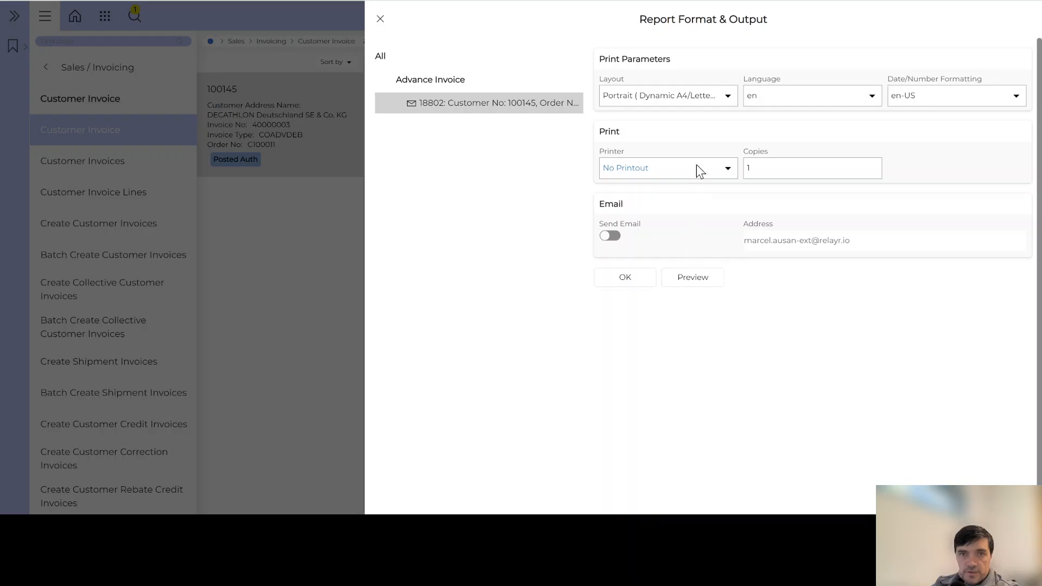
click(697, 285)
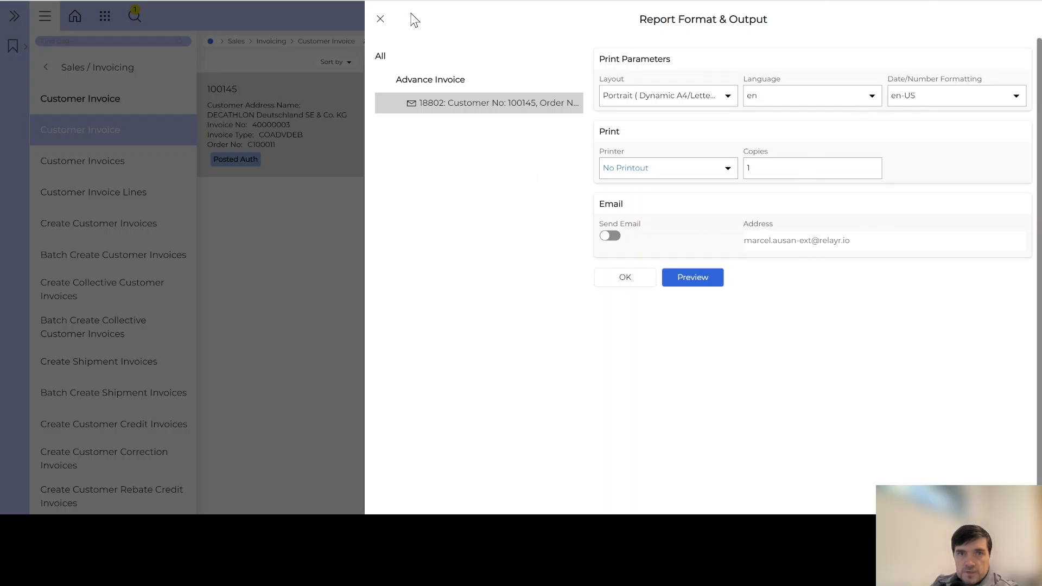
click(385, 19)
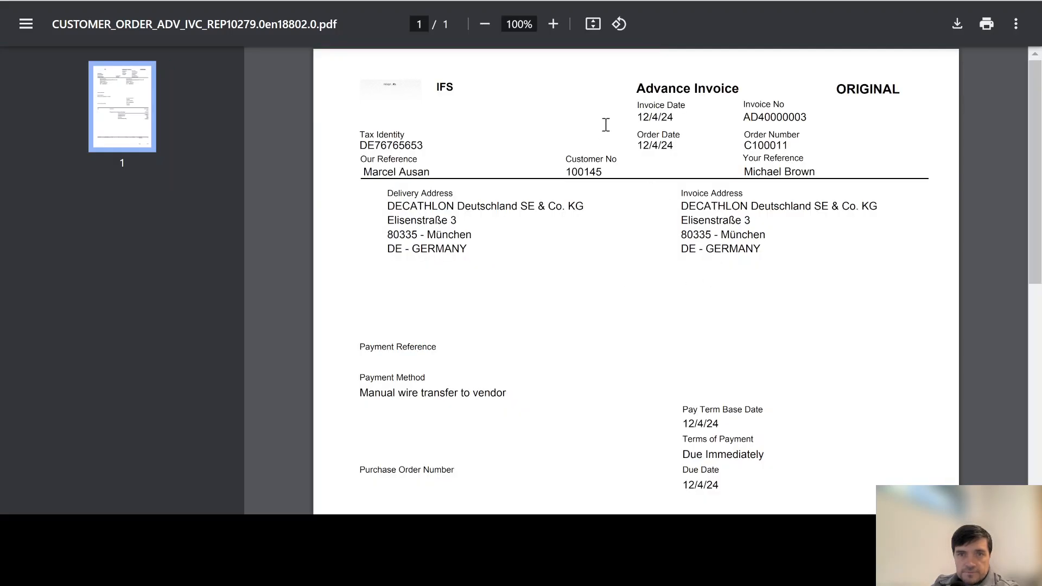
Examine the advance invoice PDF for its payment terms, line description, net amount and total to pay
scroll(719, 272, down, 5)
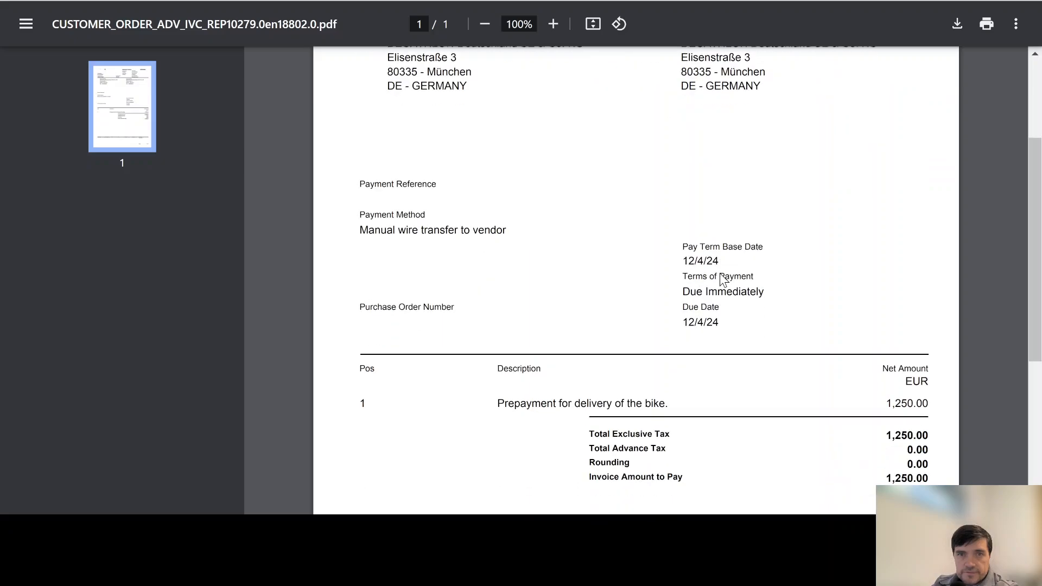
scroll(720, 273, down, 1)
drag(494, 242, 659, 242)
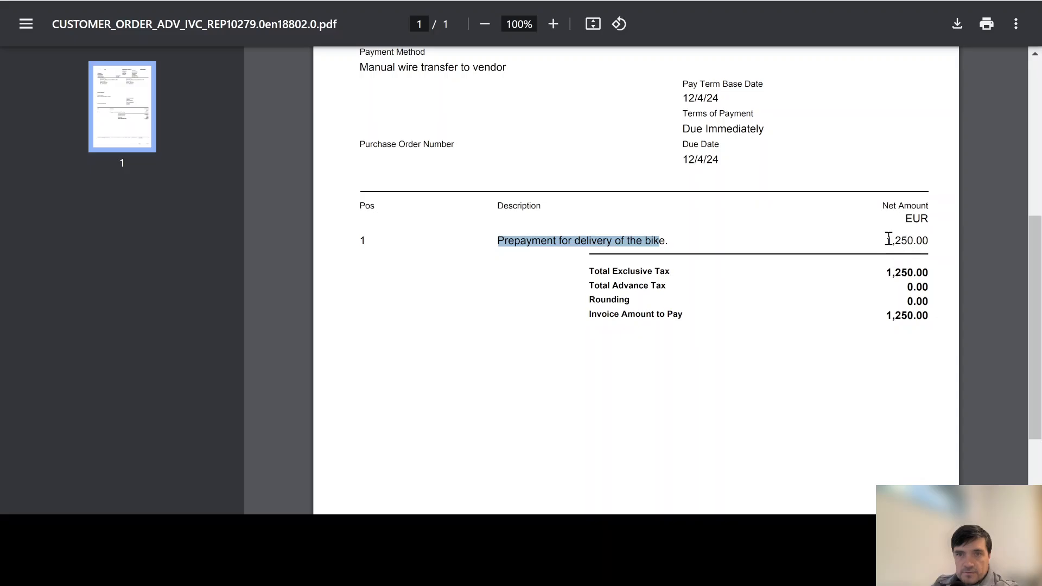
drag(888, 240, 929, 241)
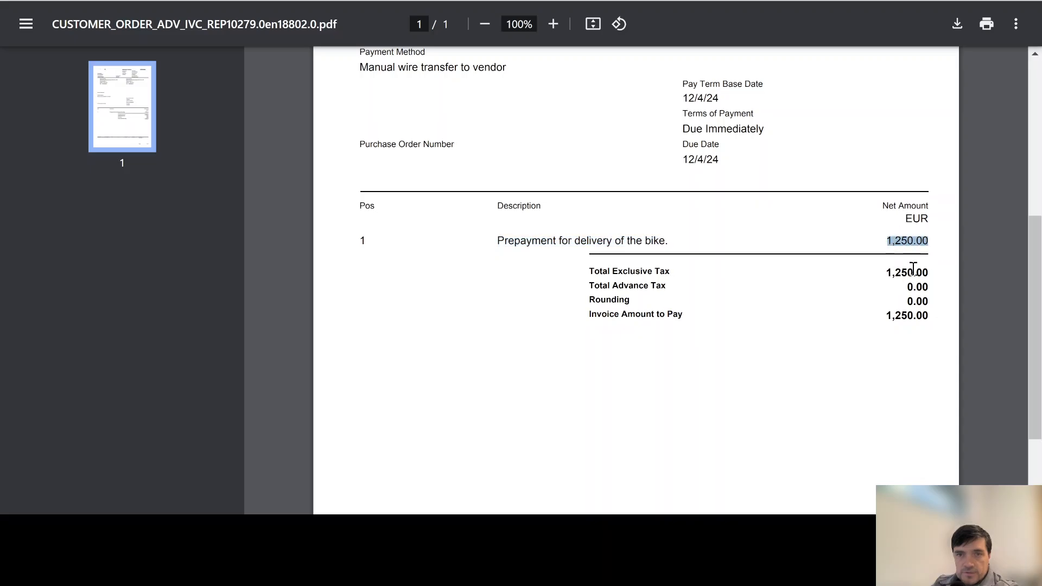
scroll(851, 329, down, 2)
scroll(851, 329, up, 5)
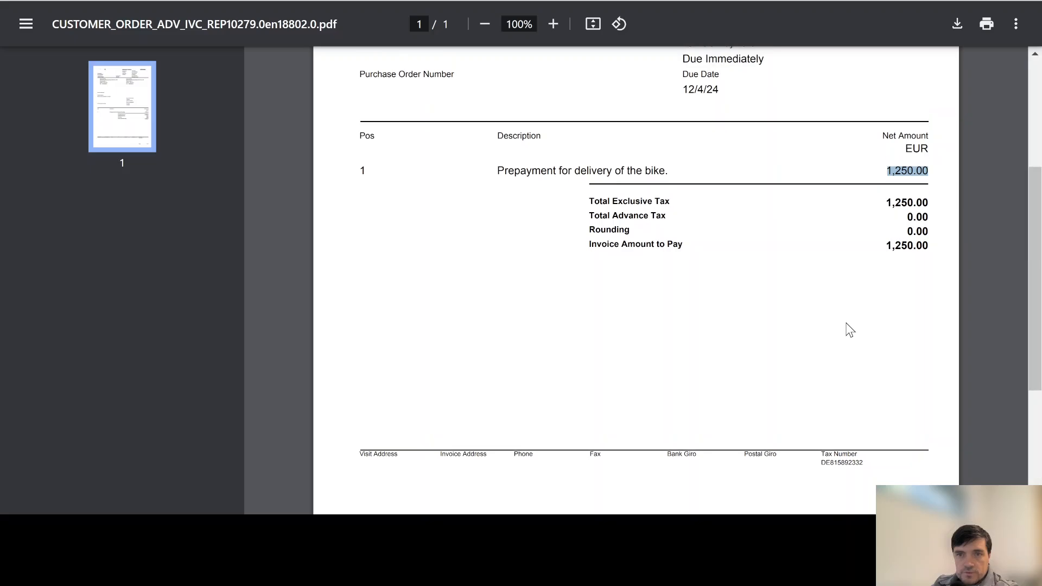
scroll(850, 328, up, 3)
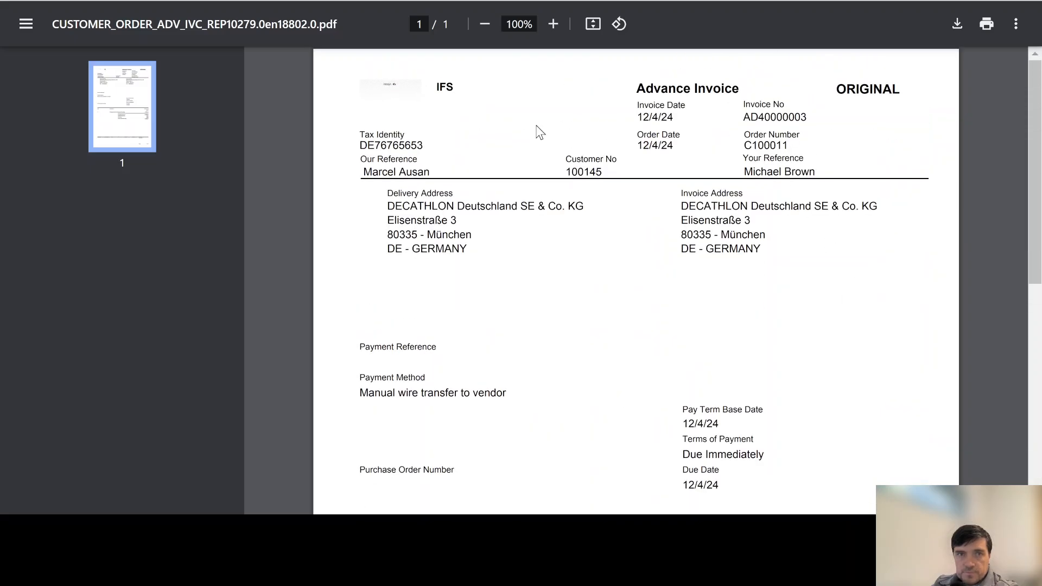
Close the advance invoice PDF and report output settings, and return to the customer order it belongs to
key(ctrl+w)
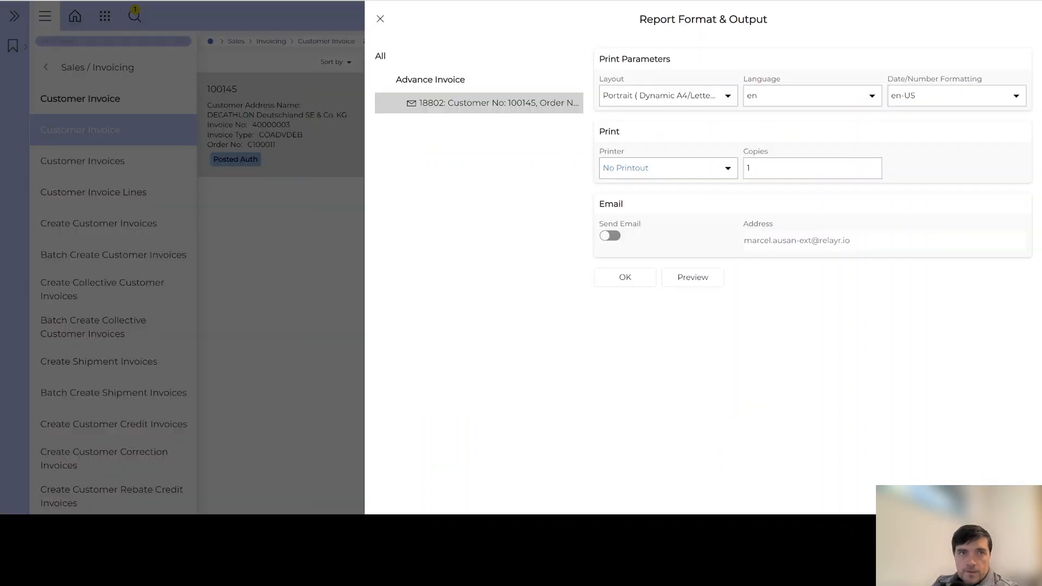
click(380, 19)
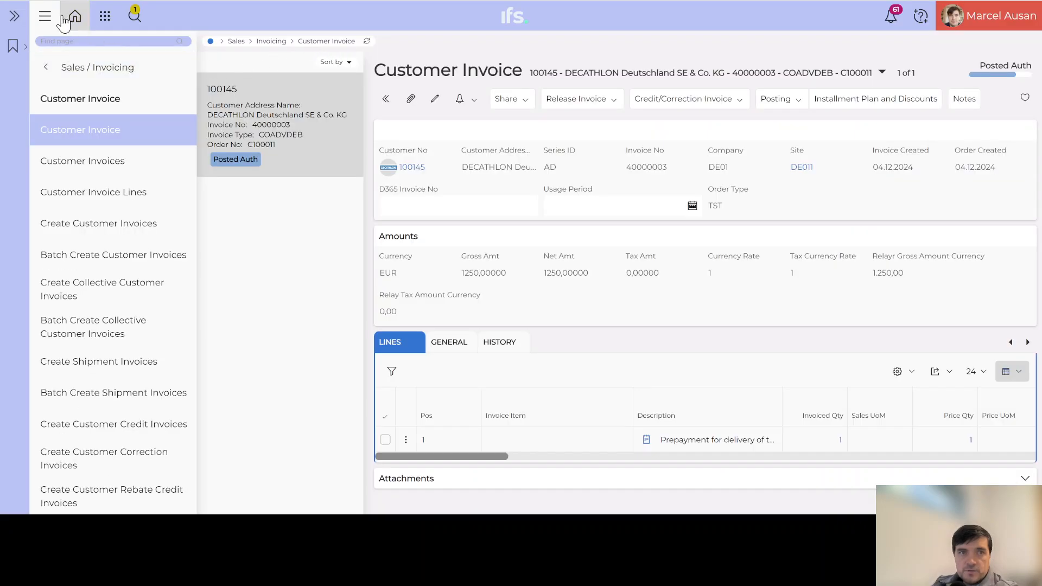
key(alt+Left)
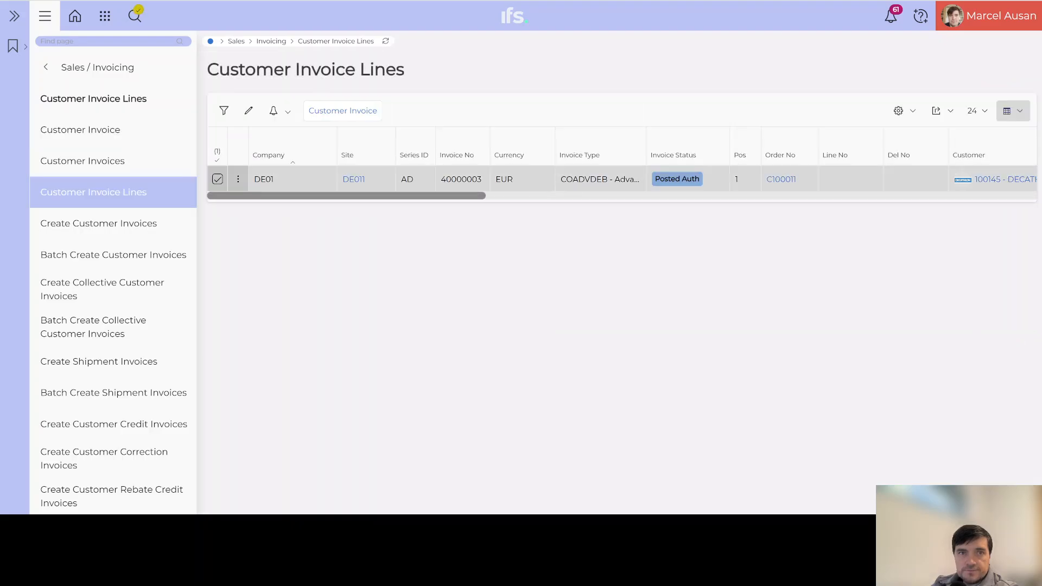
key(alt+Left)
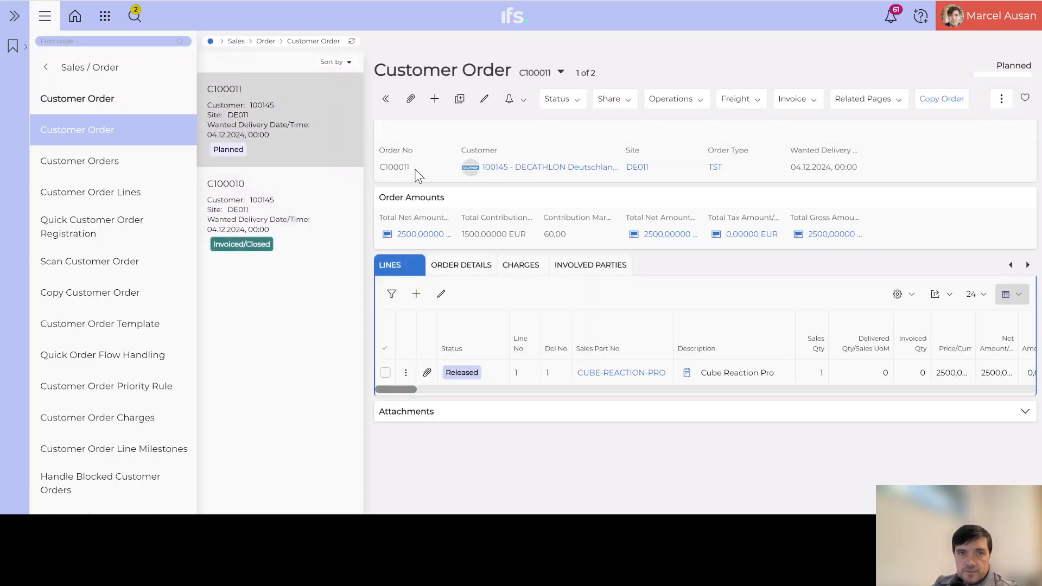
Release the planned customer order for the Cube Reaction Pro bike and confirm the release
click(578, 105)
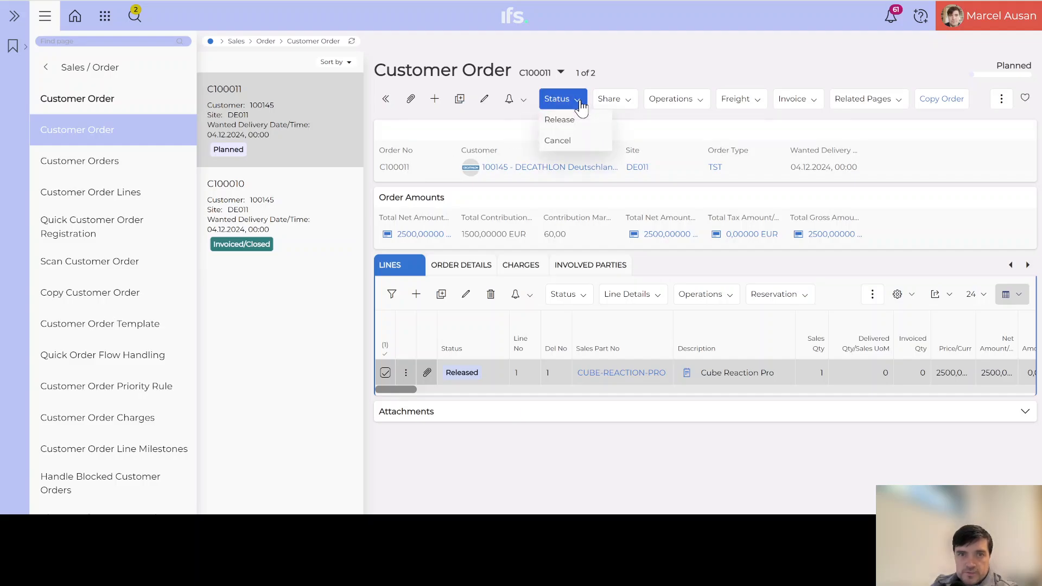
click(569, 121)
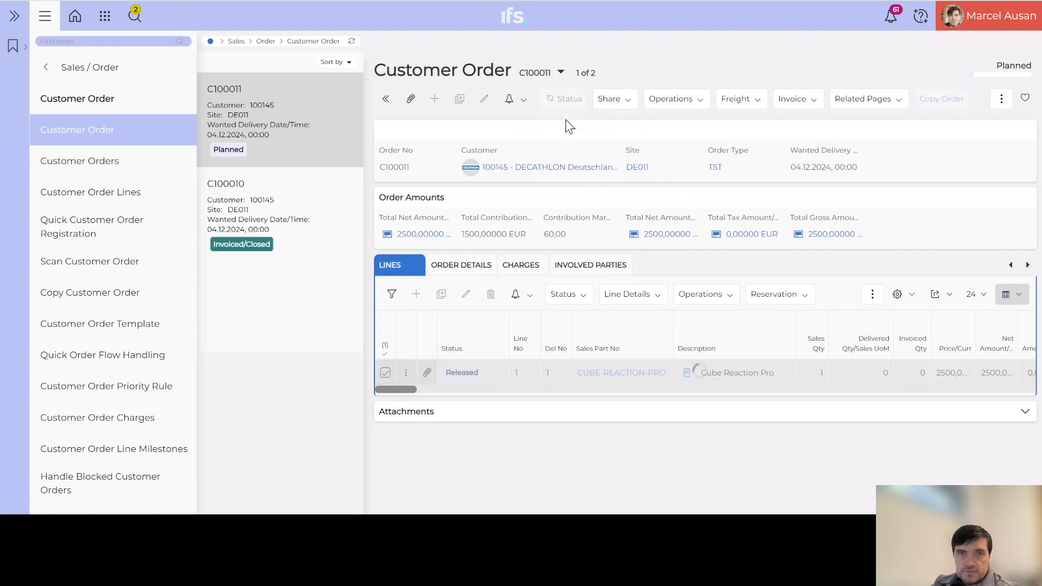
click(562, 190)
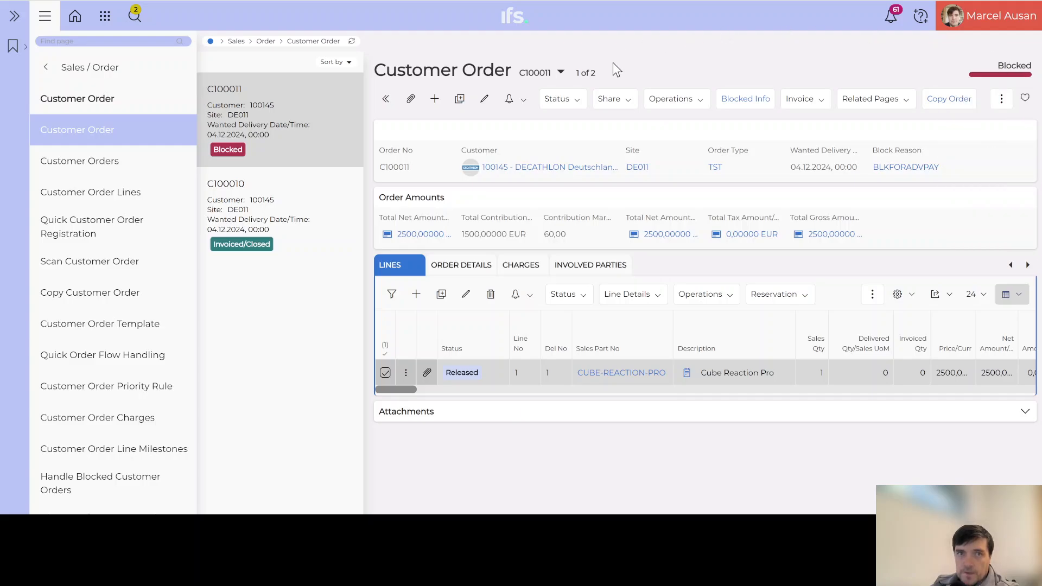
Open the order's blocked information and examine the description of the blocking problem
click(746, 102)
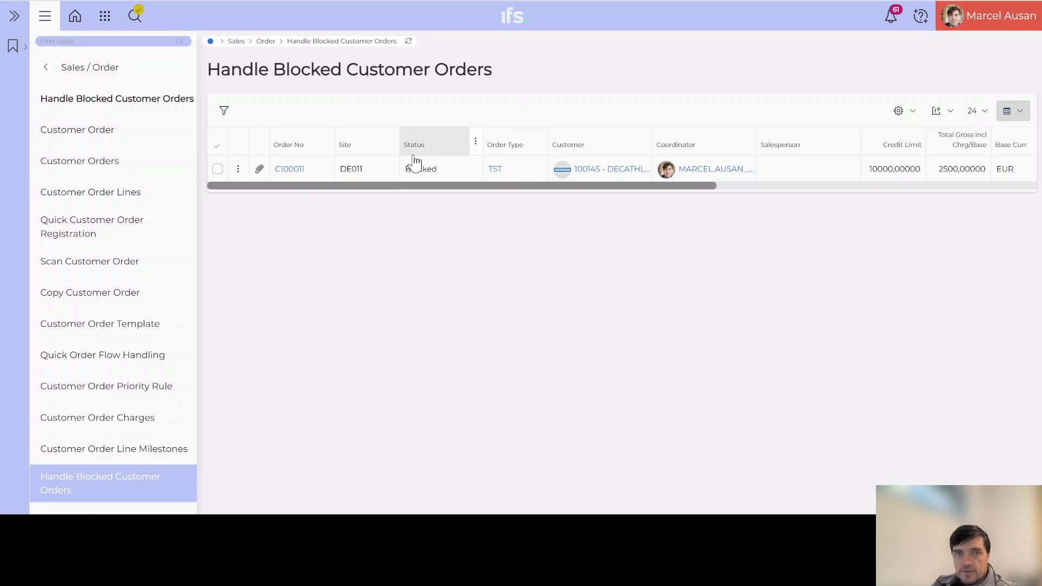
drag(291, 191, 617, 198)
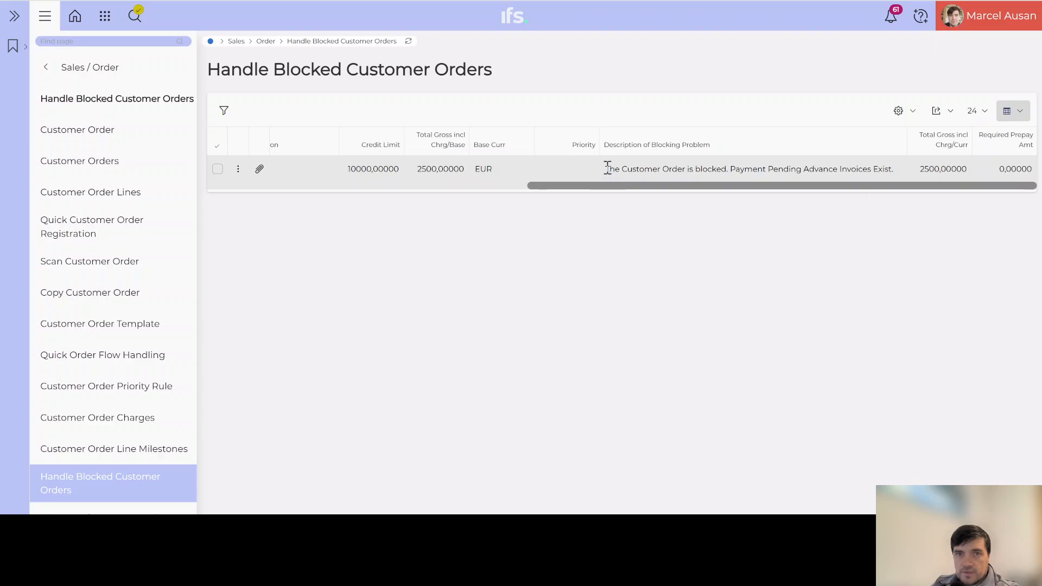
drag(604, 169, 893, 168)
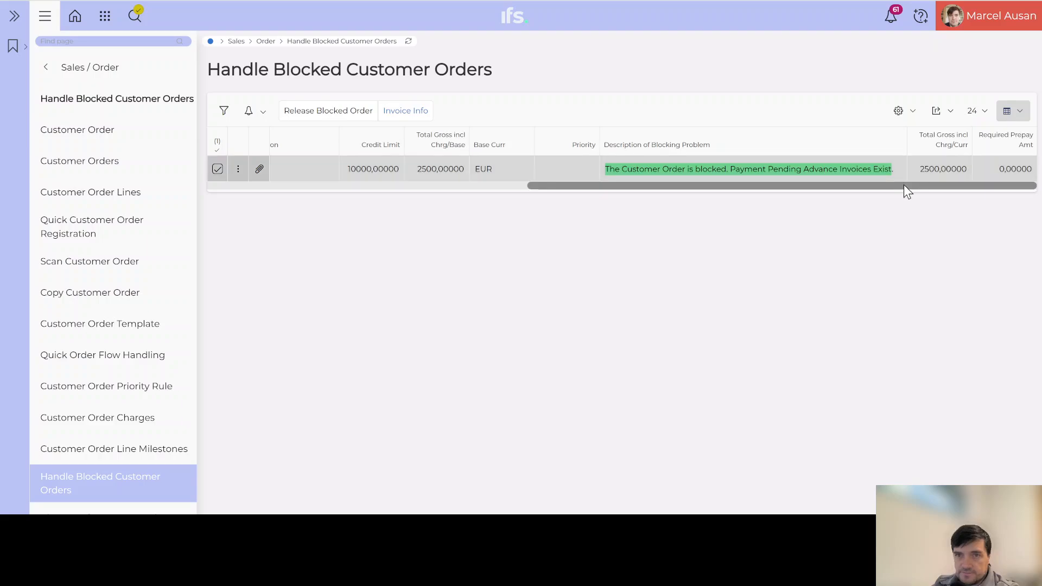
click(893, 170)
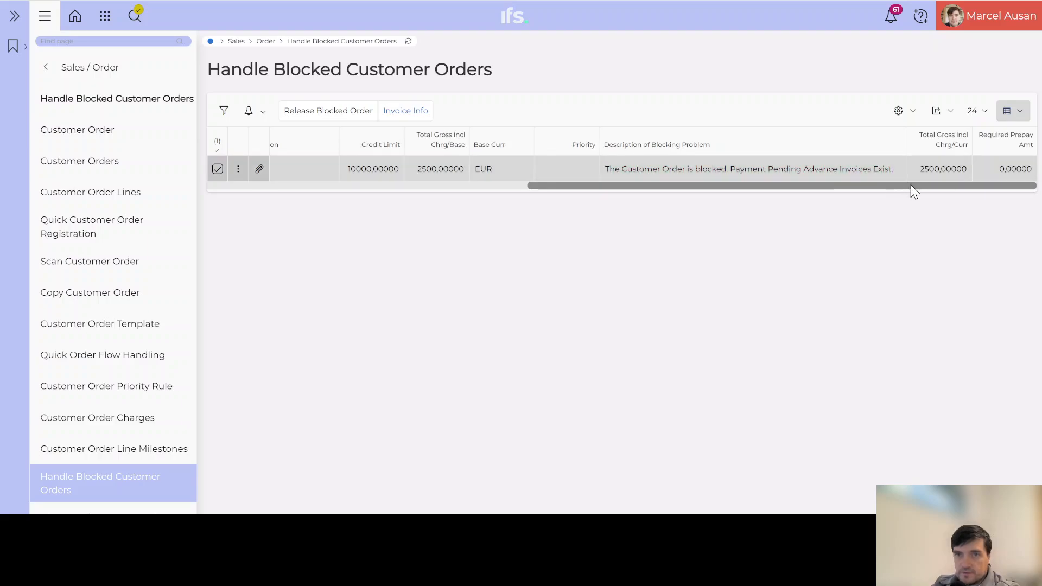
drag(910, 187, 835, 188)
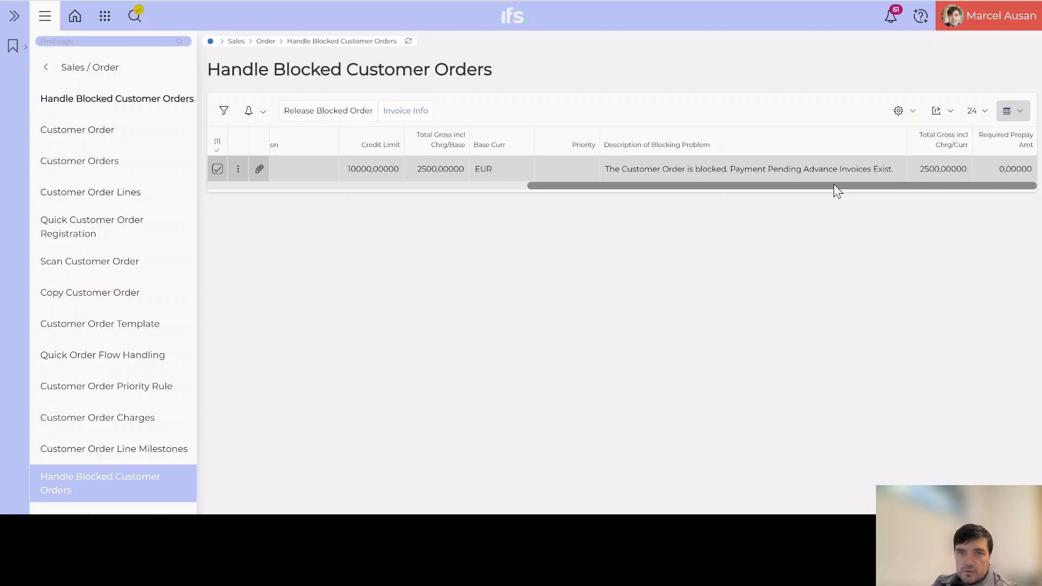
drag(834, 184, 416, 203)
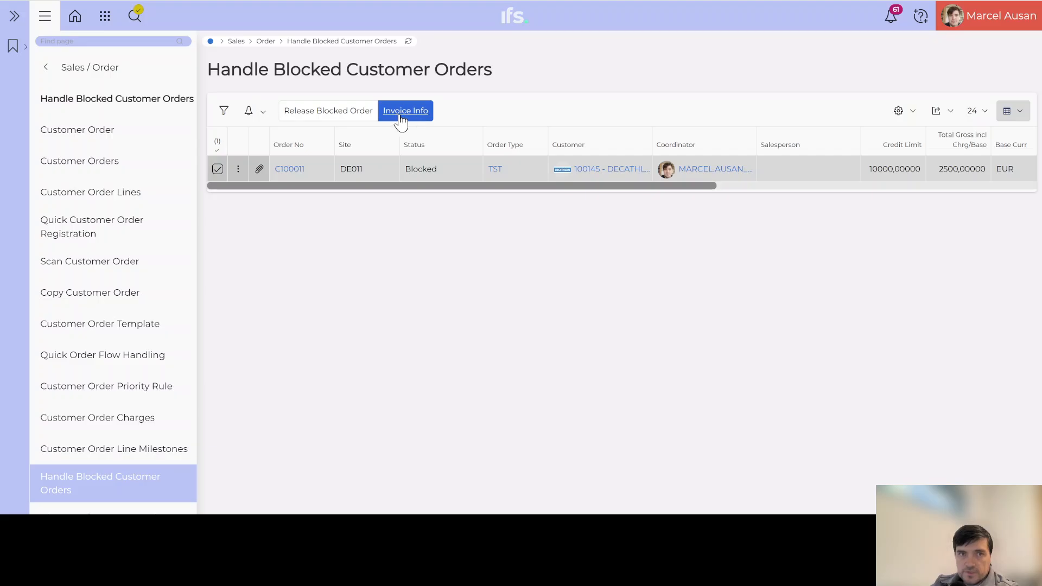
Release the blocked customer order manually and return to its customer order record
click(330, 115)
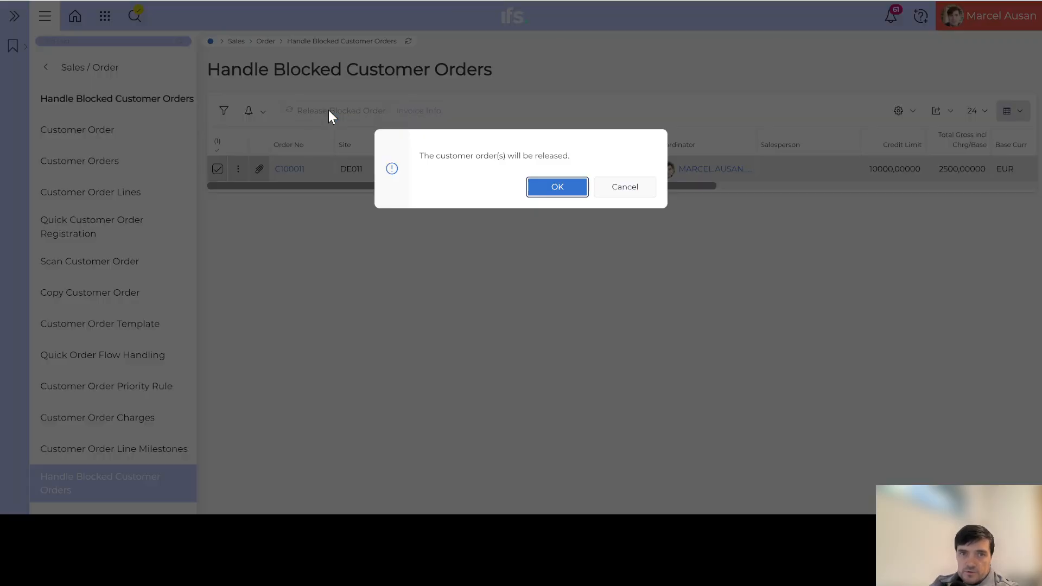
click(557, 184)
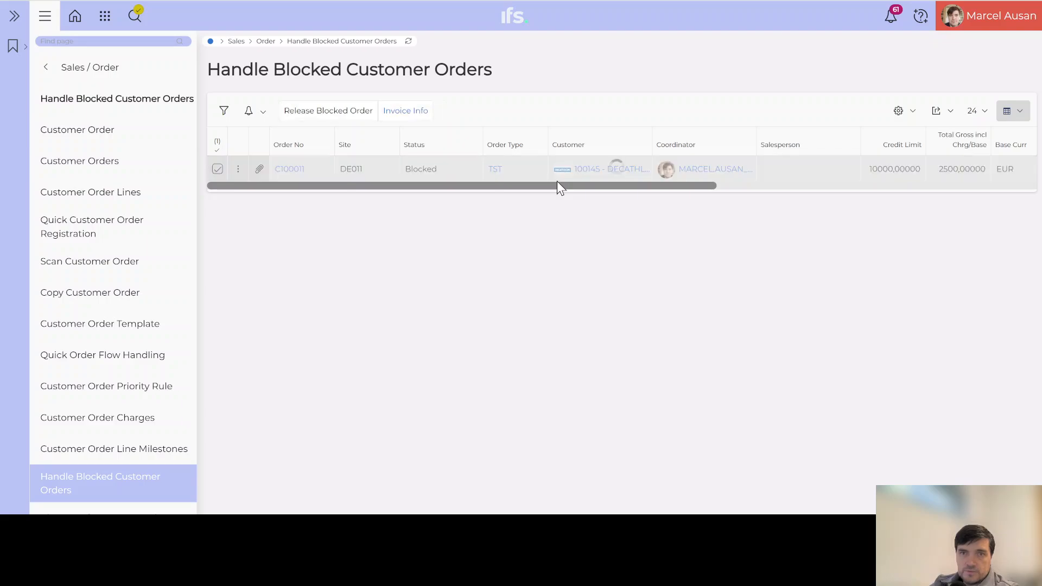
click(408, 42)
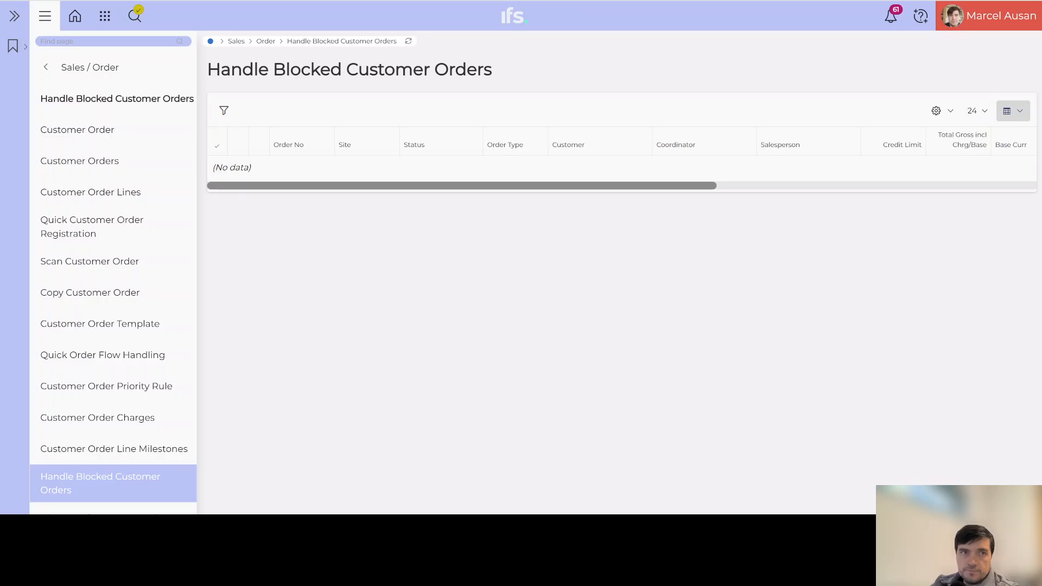
key(ctrl+Tab)
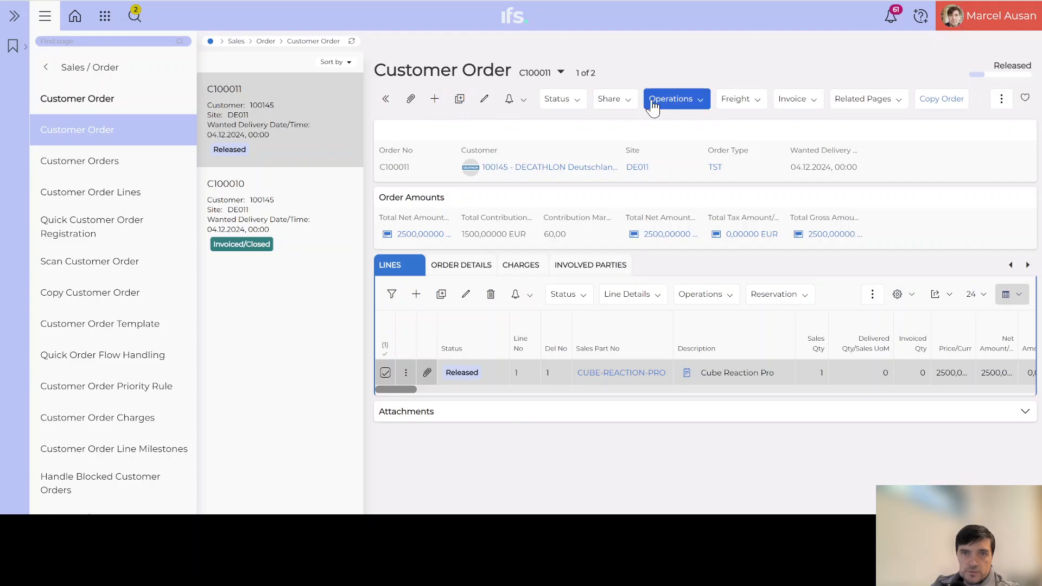
Create and save a new customer order for DECATHLON Deutschland SE & Co. KG with the default order details
click(436, 99)
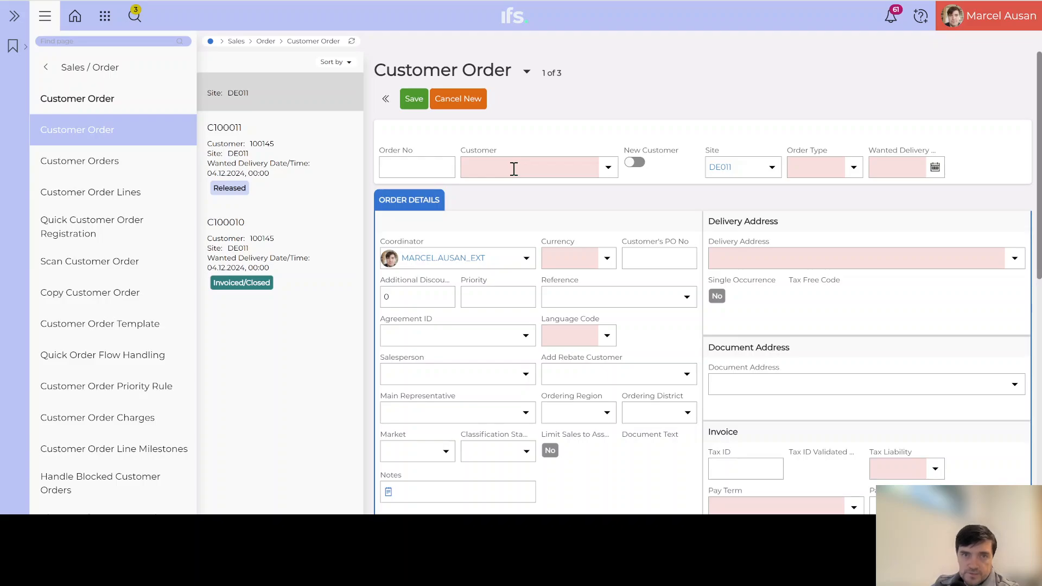
click(514, 169)
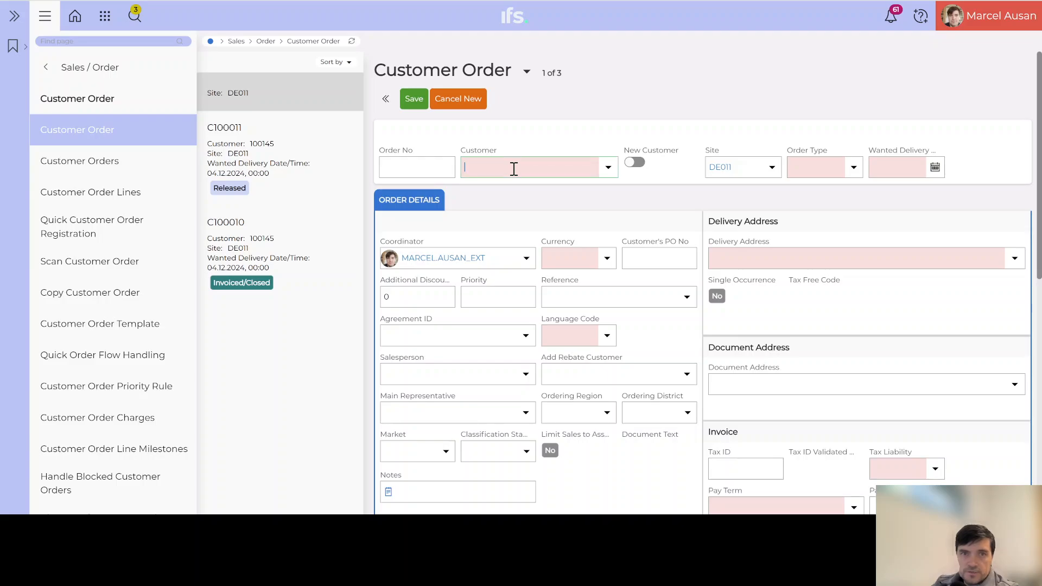
text(deca)
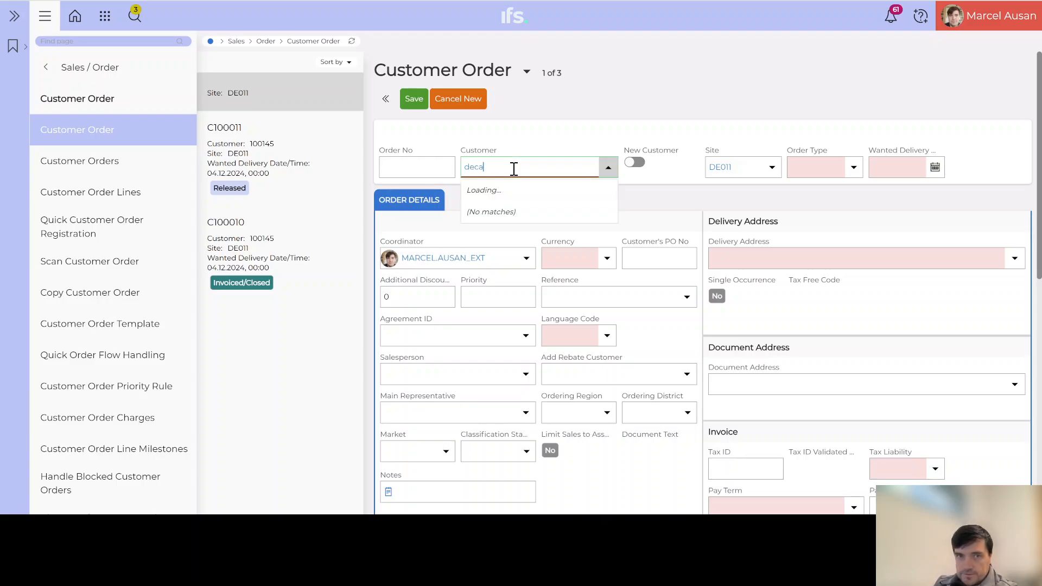
click(519, 218)
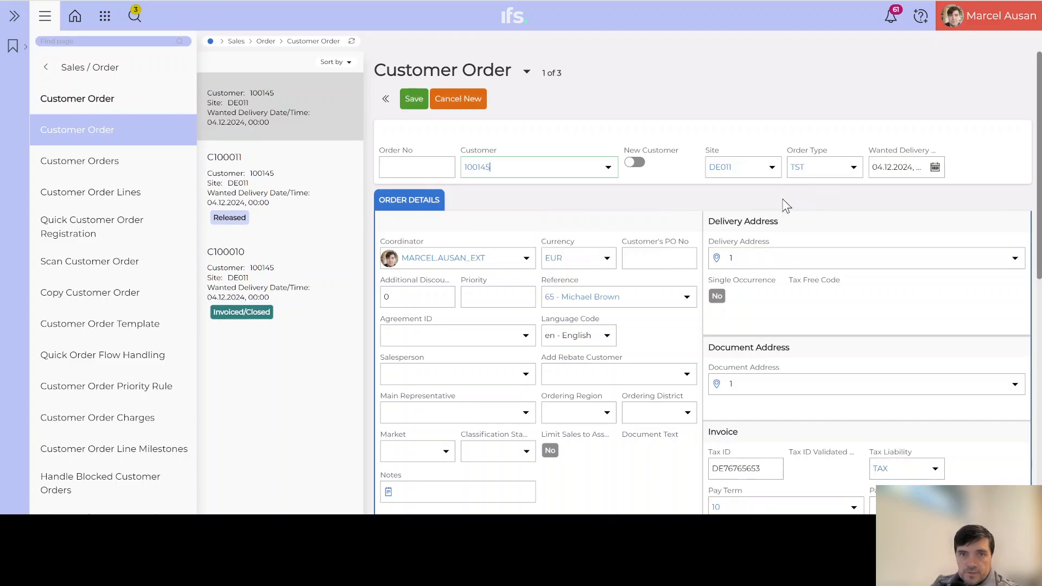
click(415, 100)
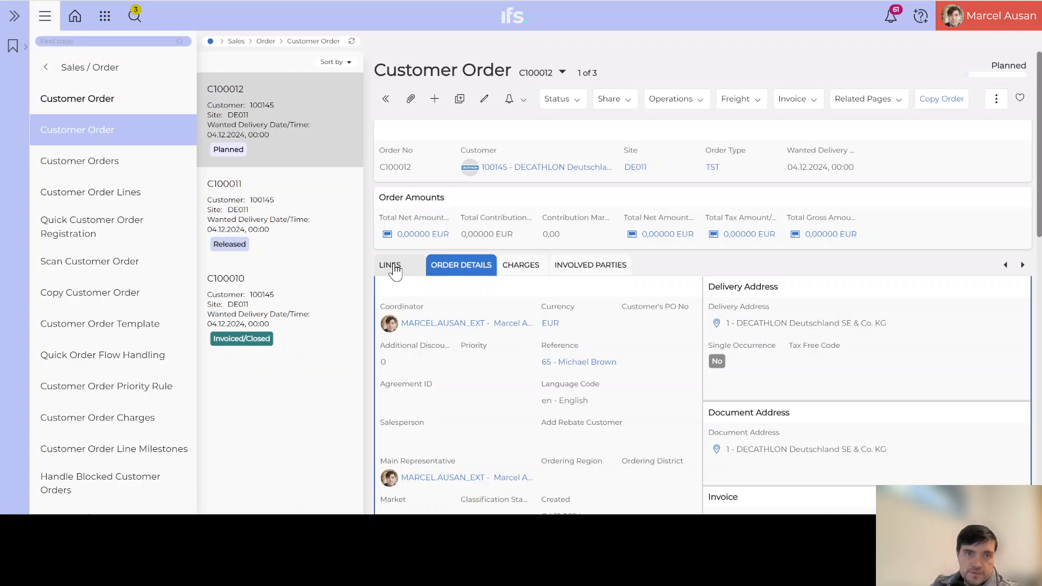
Add an order line for sales part CUBE-REACTION-PRO with a sales quantity of 1 and save it
click(391, 266)
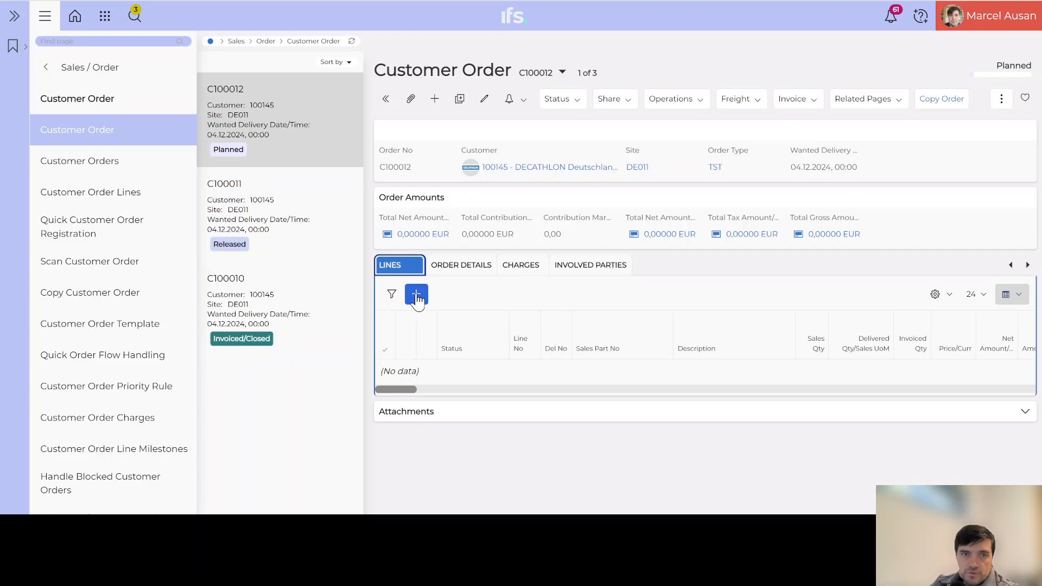
click(416, 296)
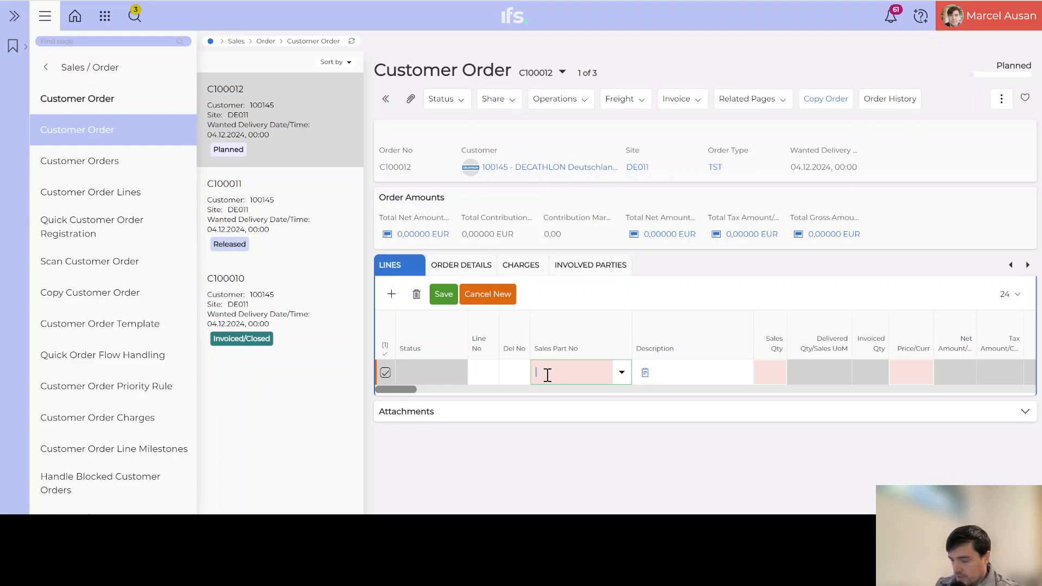
text(CUB)
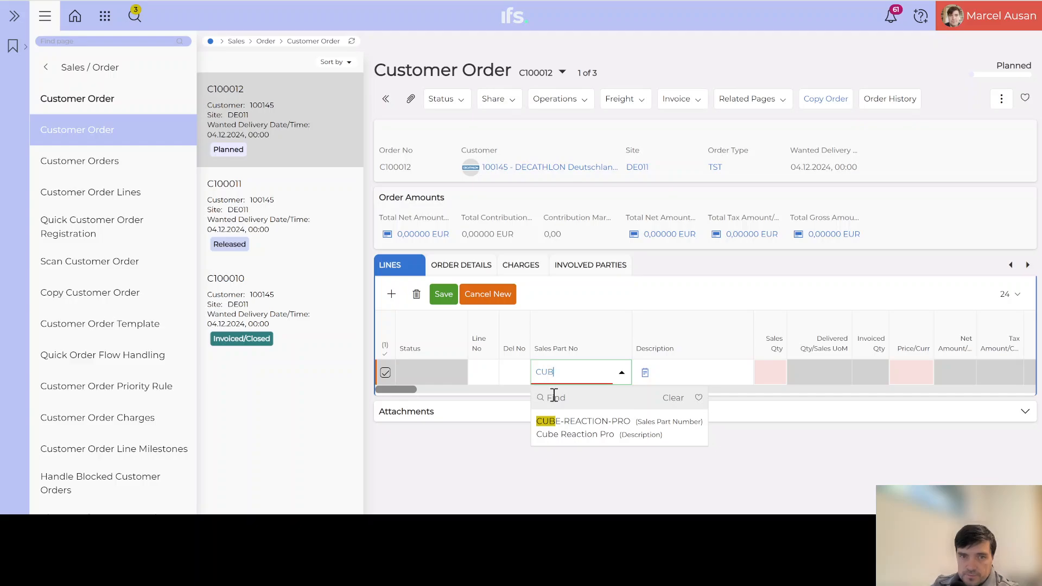
click(570, 433)
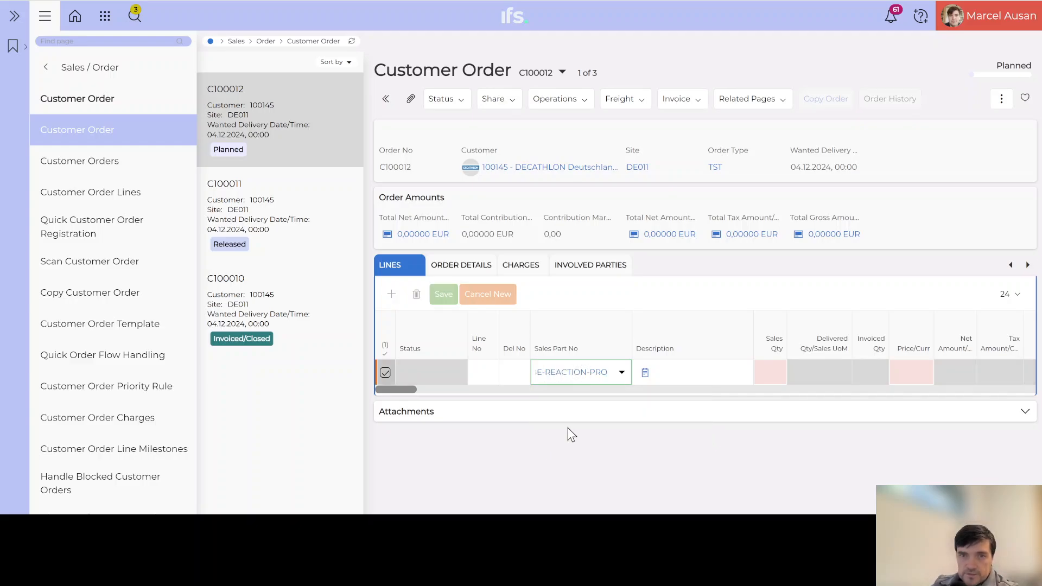
click(768, 366)
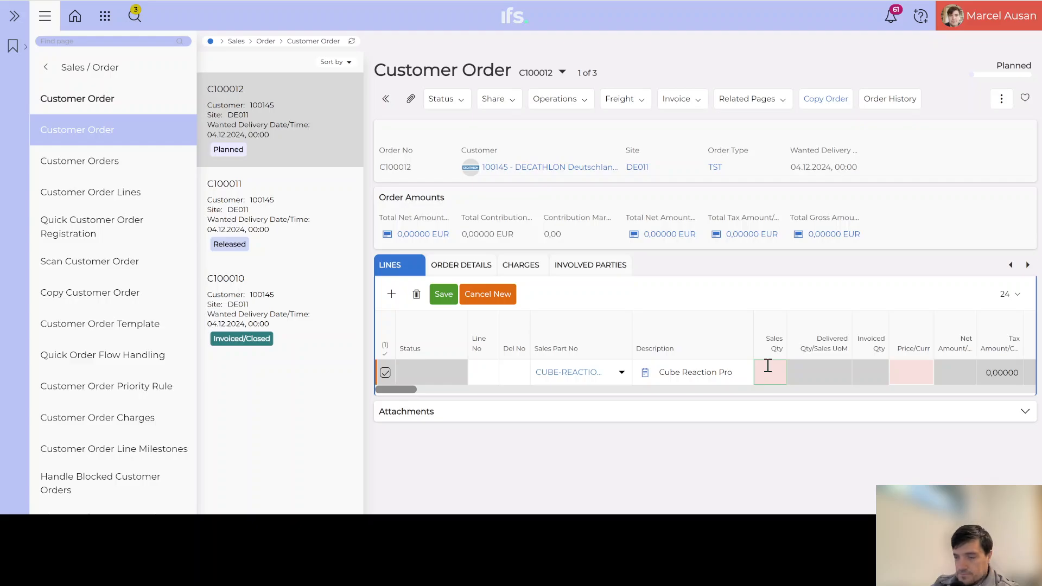
text(1)
key(Tab)
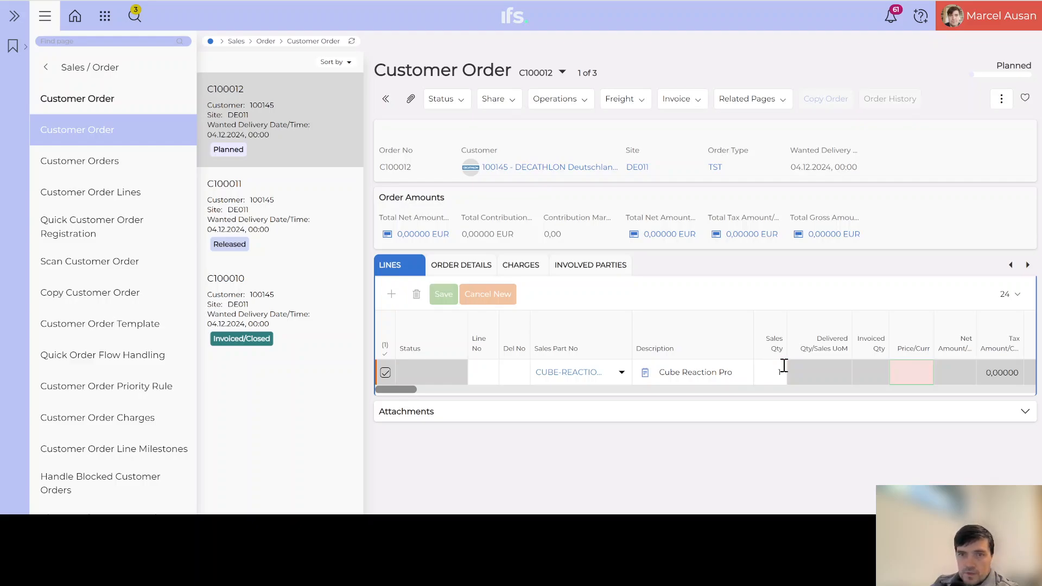
click(450, 292)
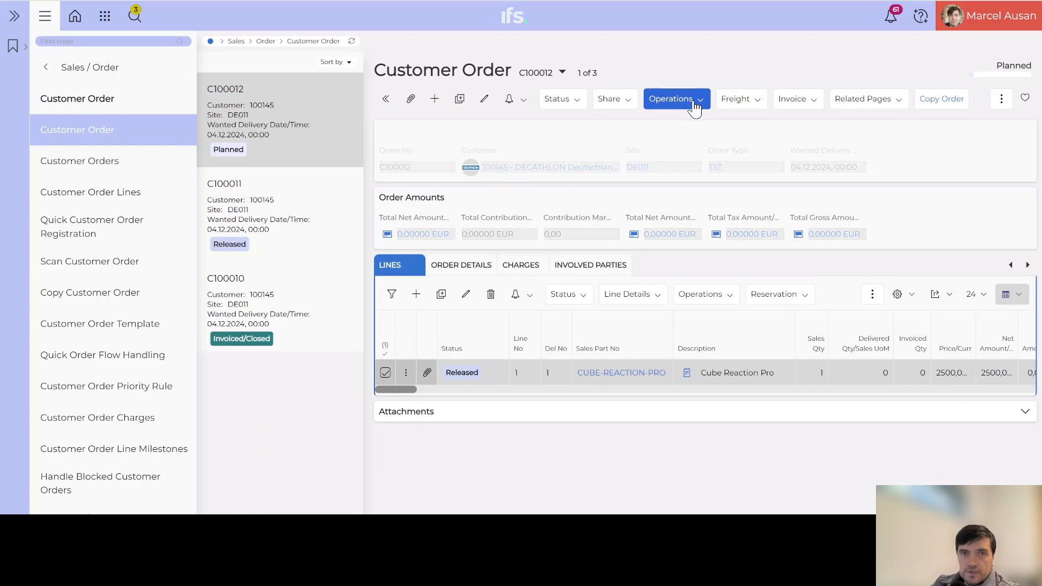
Create and print an advance invoice for the new order with Invoice Net % set to 50 and Apply Tax turned off
click(693, 100)
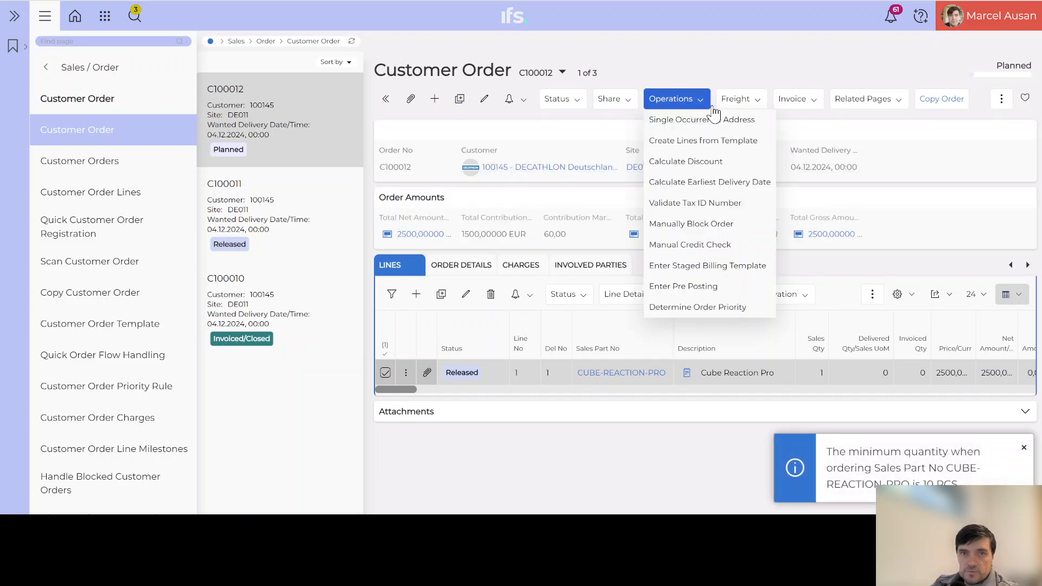
click(796, 99)
click(816, 124)
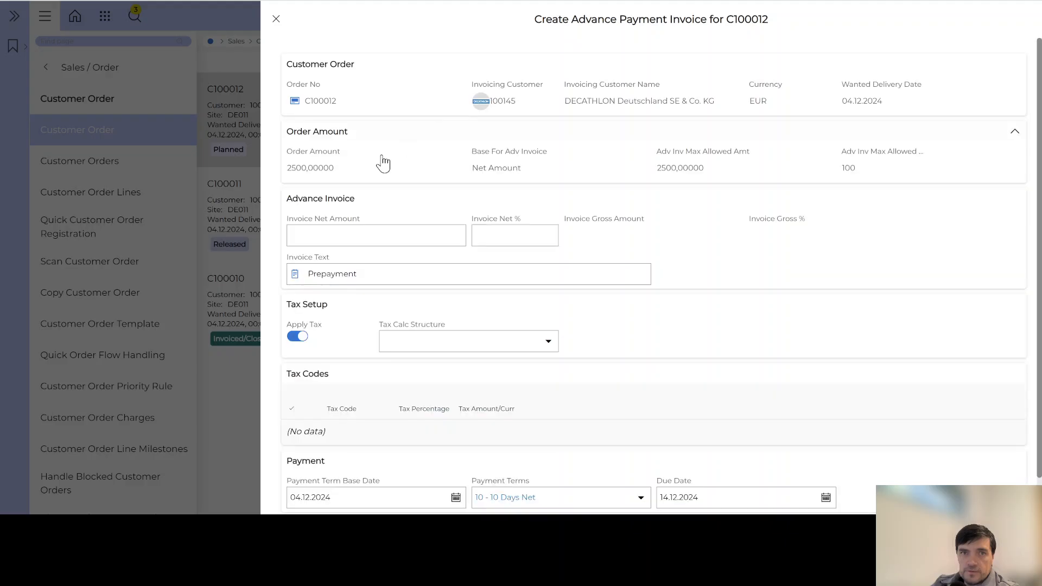
click(325, 234)
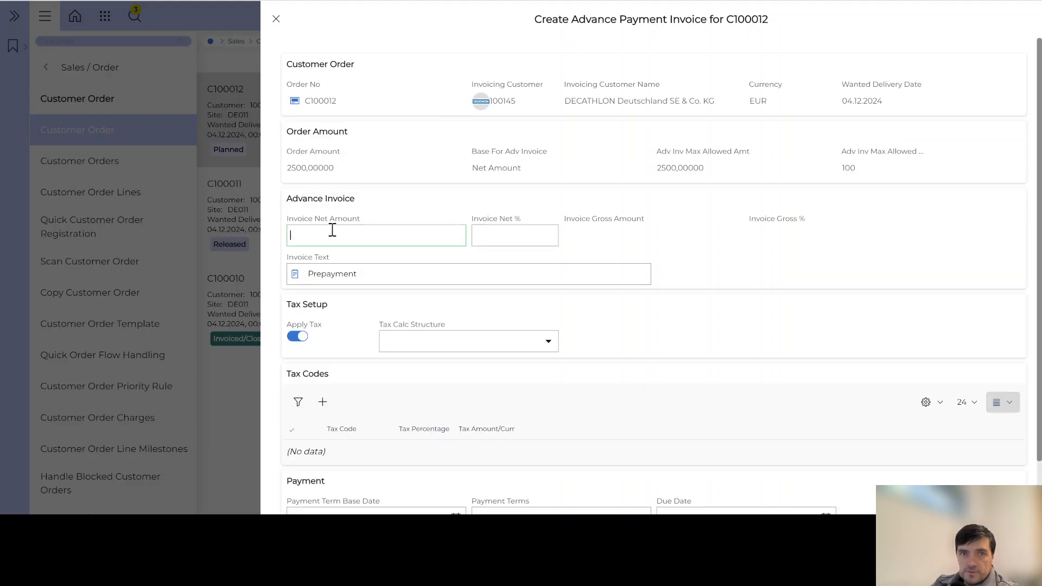
click(495, 232)
text(50)
key(Tab)
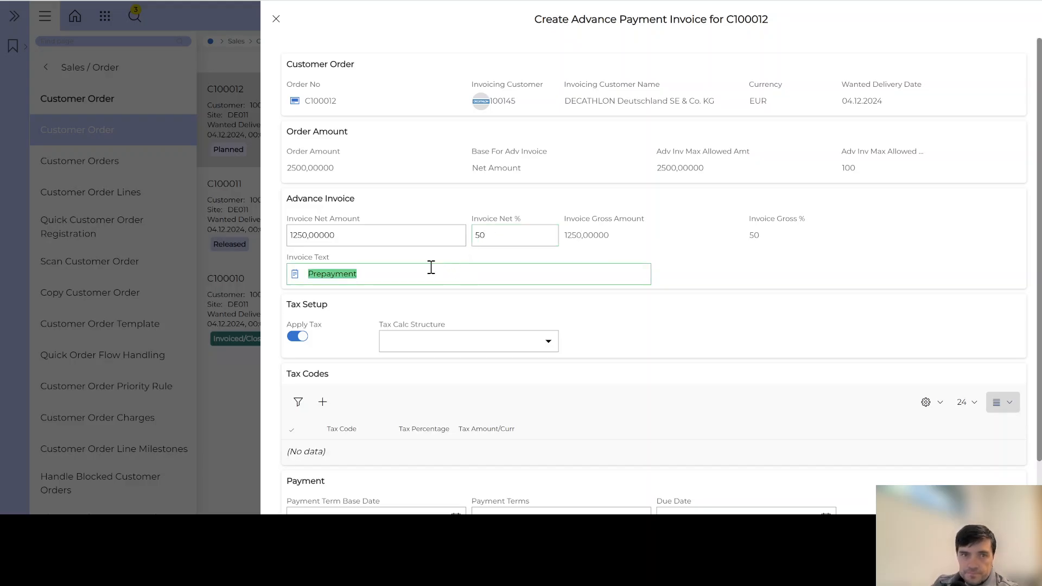
click(300, 338)
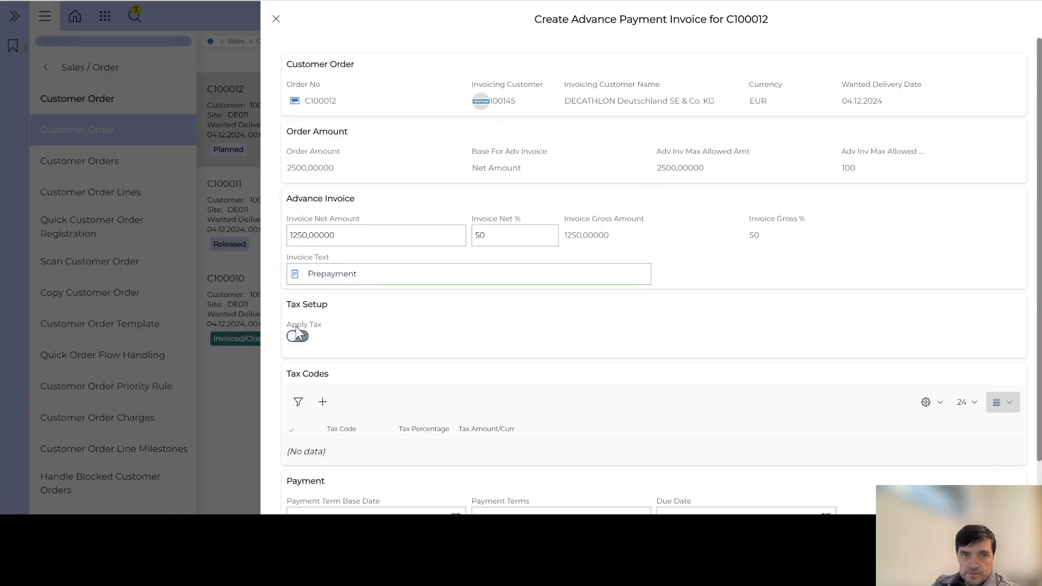
scroll(298, 347, down, 1)
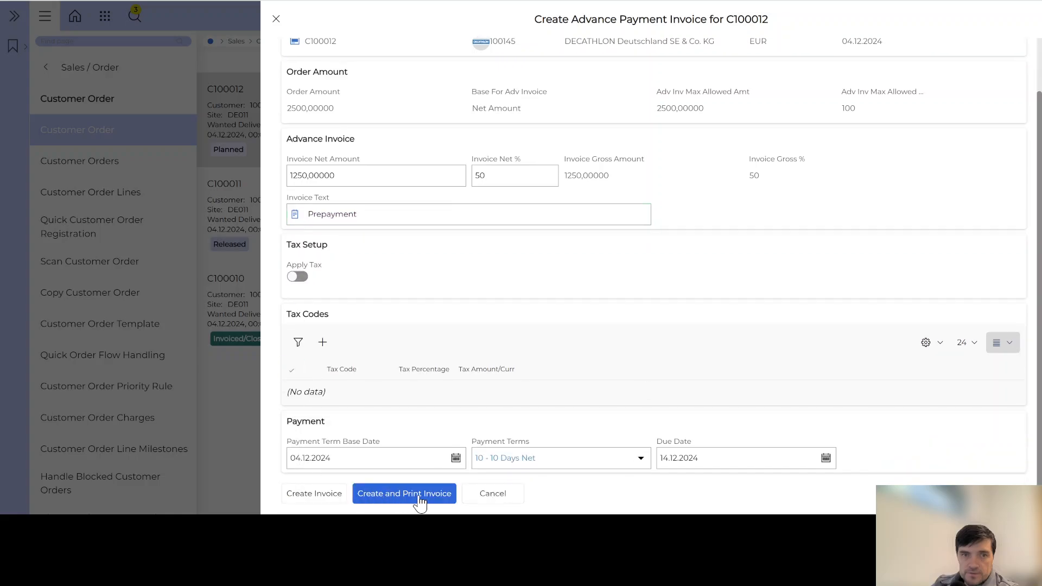
click(419, 496)
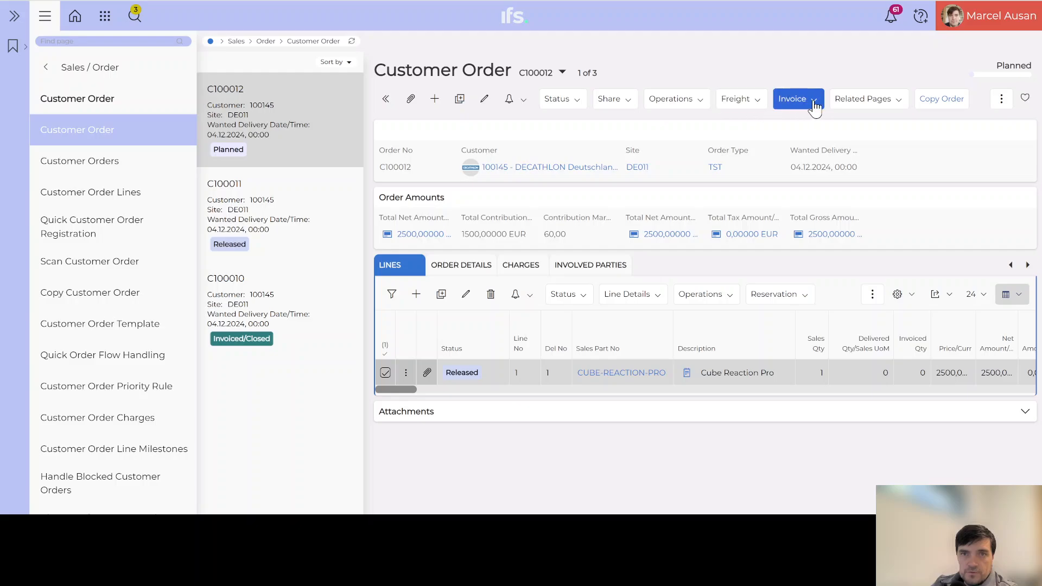
View the order's customer invoice lines and check the number of the advance invoice
click(793, 99)
click(814, 142)
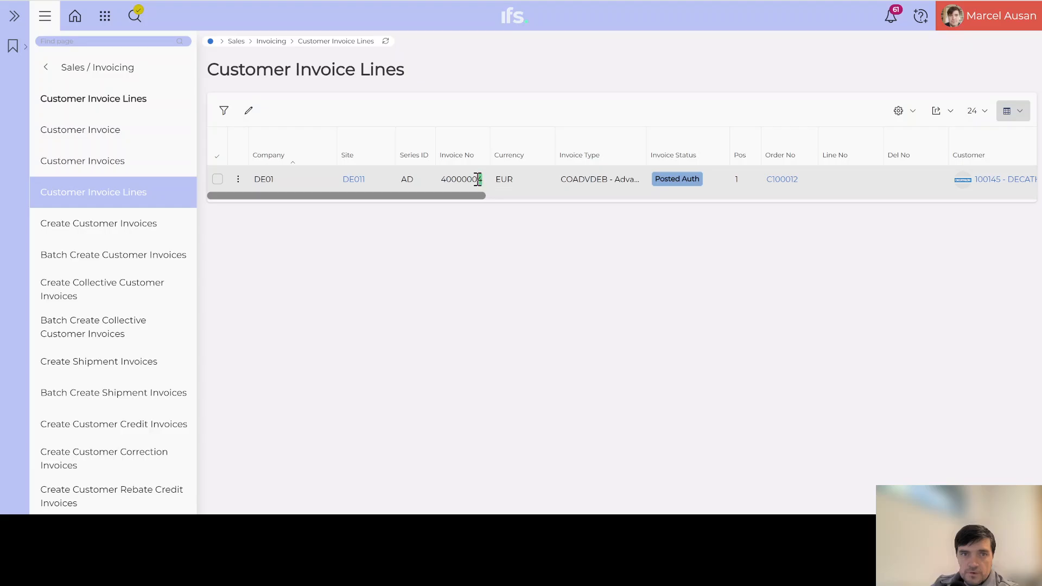
click(478, 180)
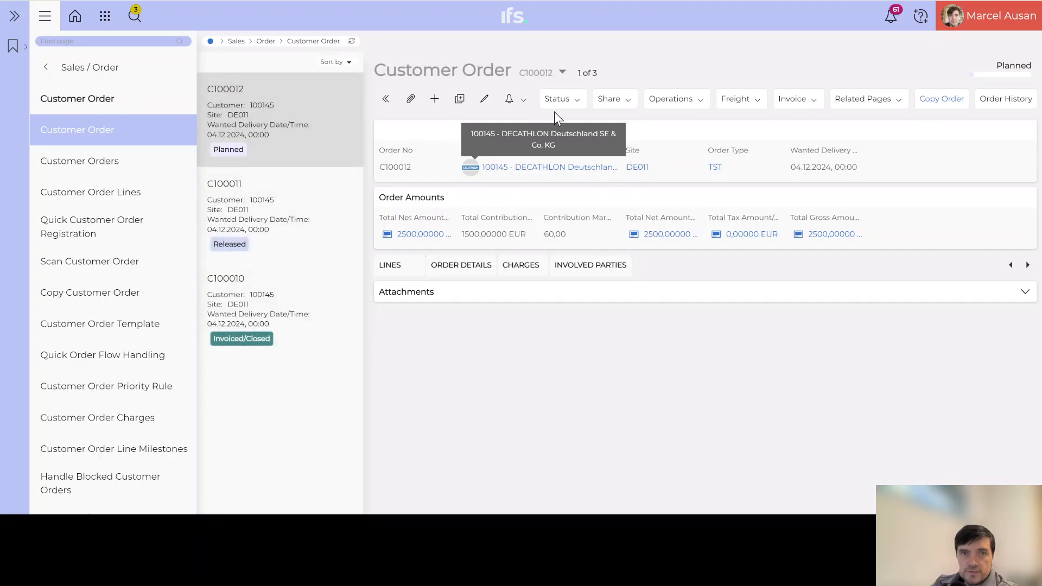
Release the new customer order and confirm the release
click(557, 99)
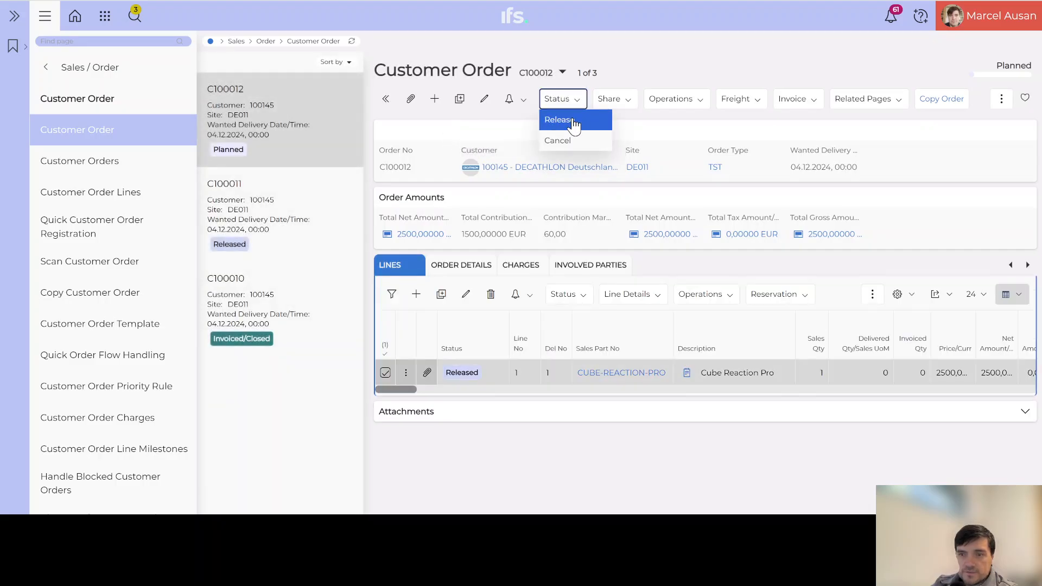
click(573, 119)
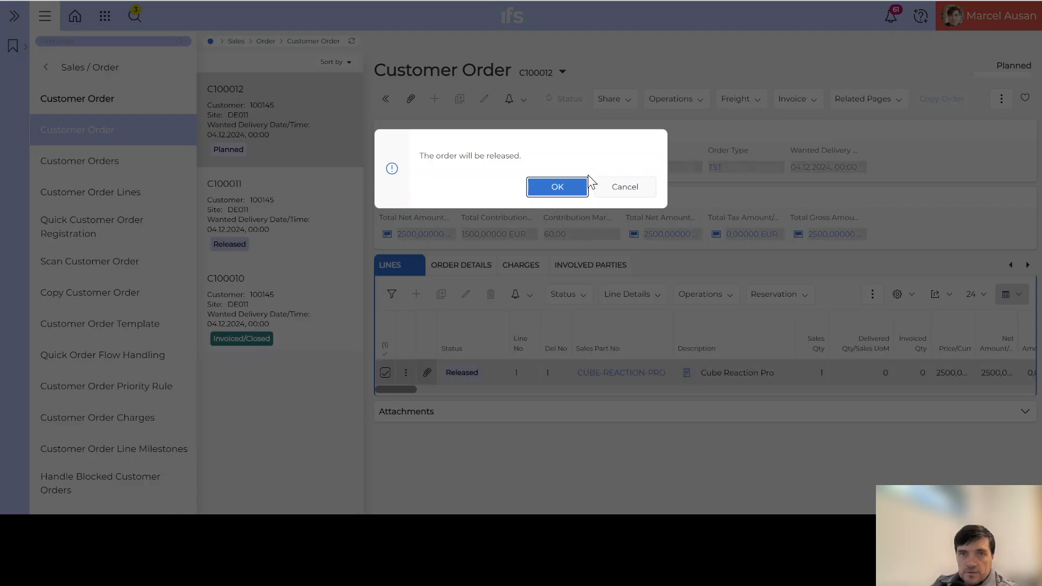
click(558, 188)
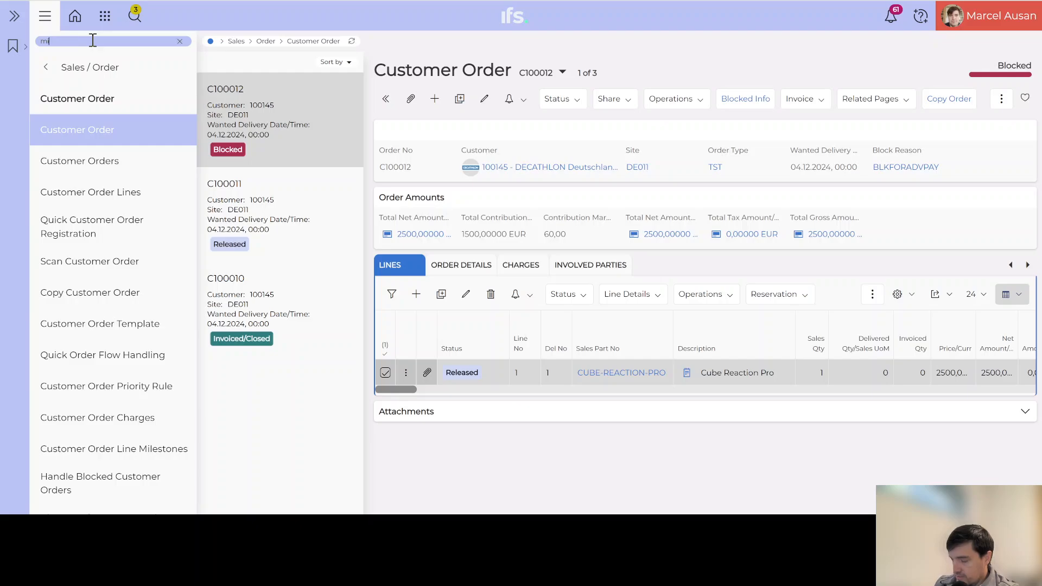
Find the Mixed Payment page and save a new mixed payment for the BANK cash account with the default details
text(x)
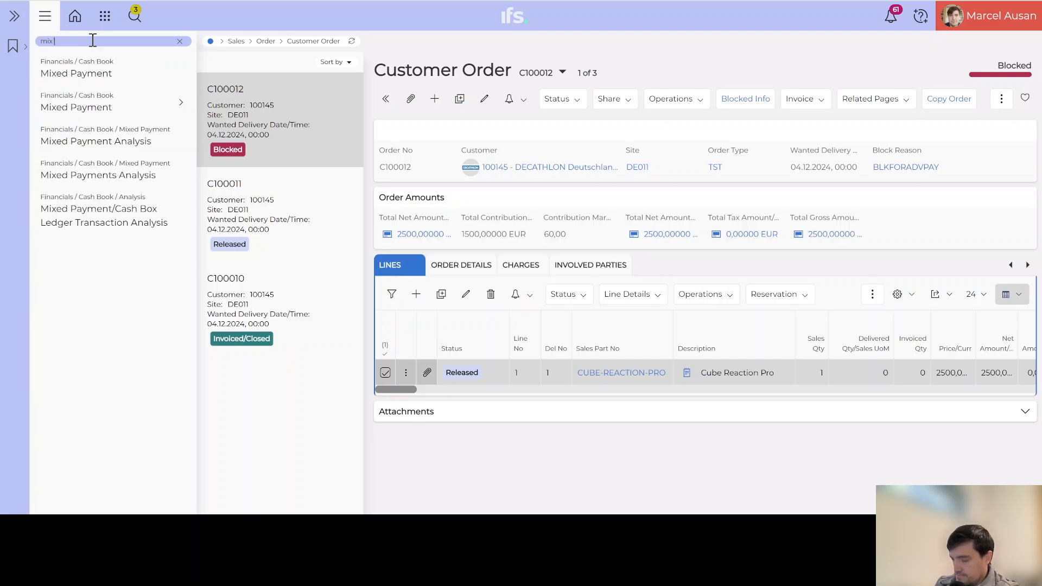
text( pay)
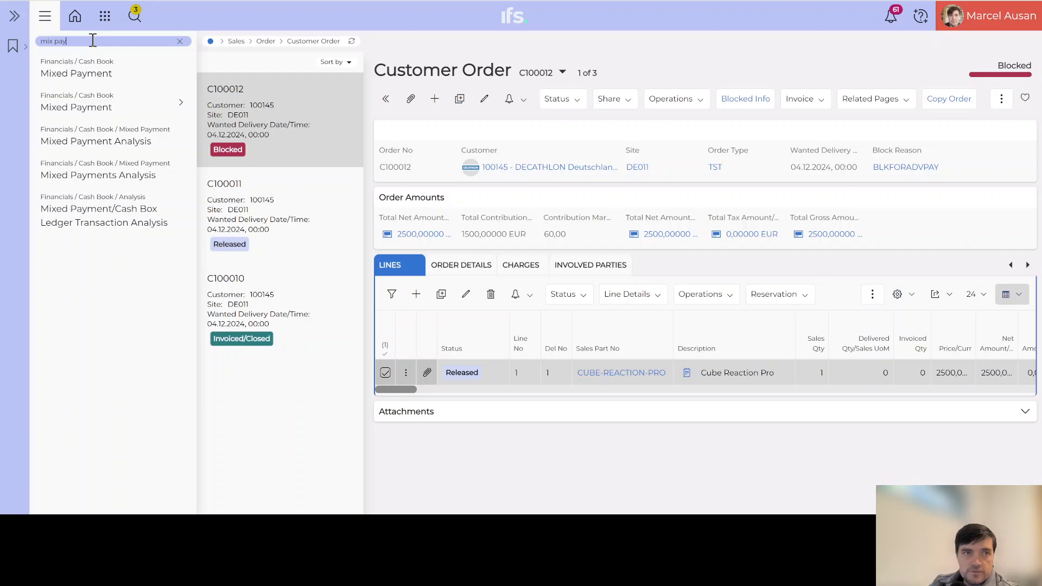
click(87, 76)
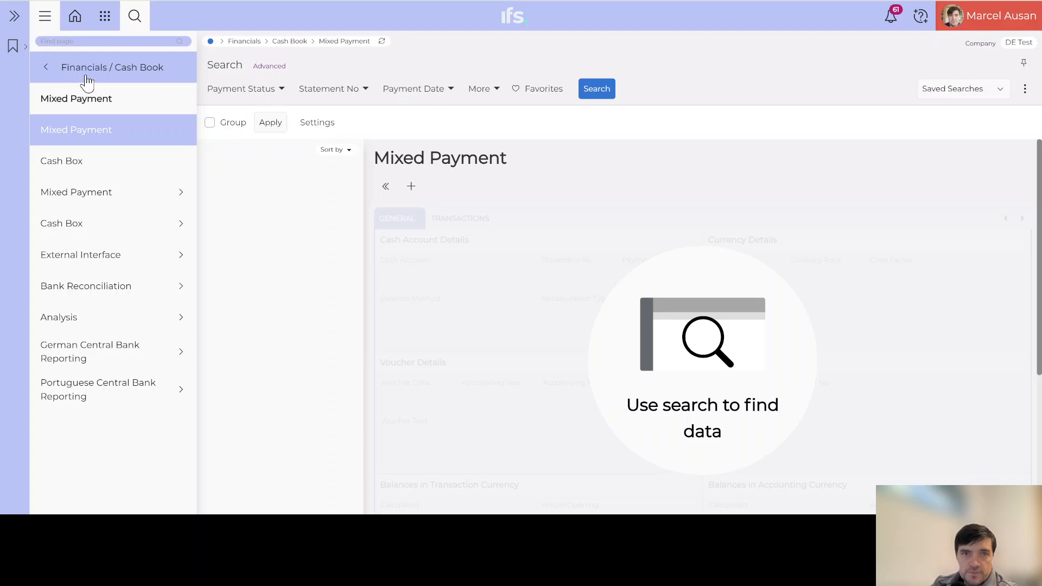
click(411, 187)
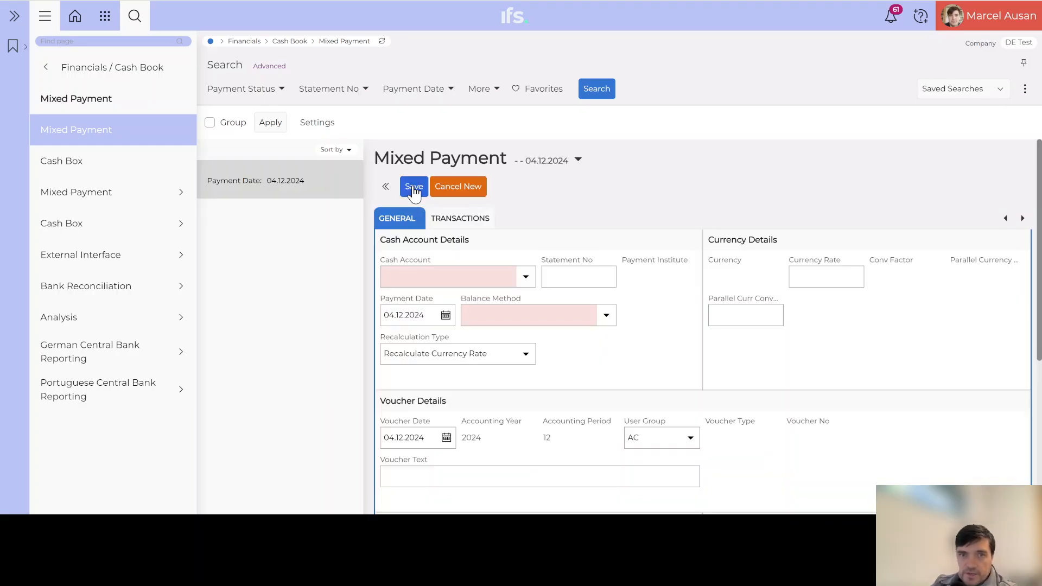
click(522, 281)
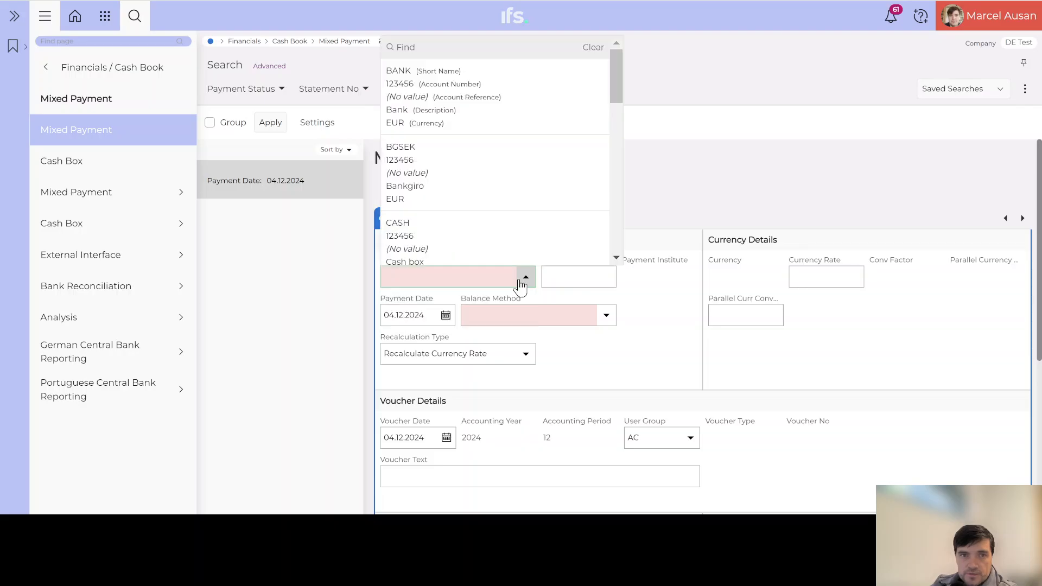
click(446, 113)
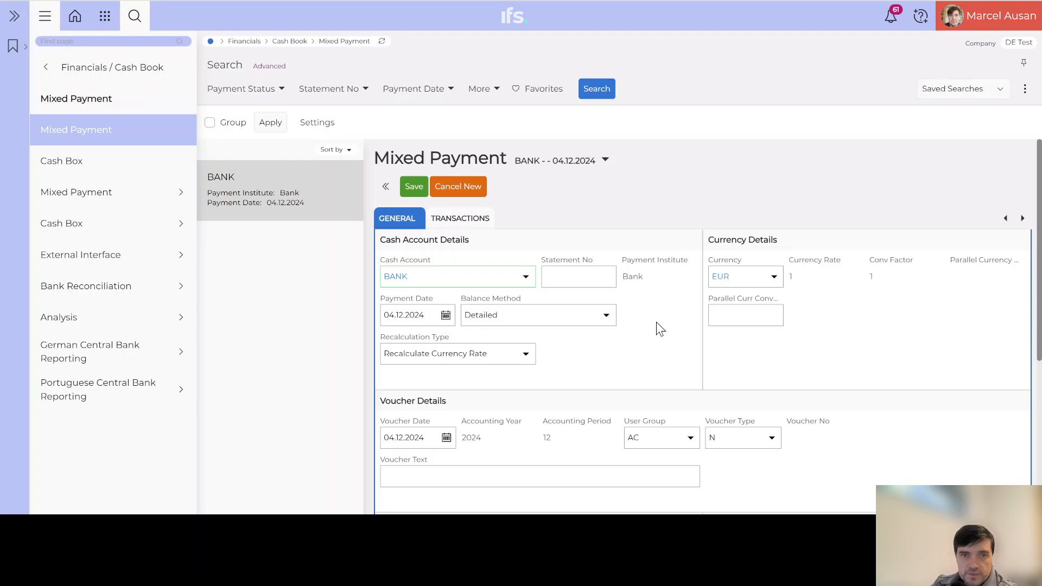
click(413, 186)
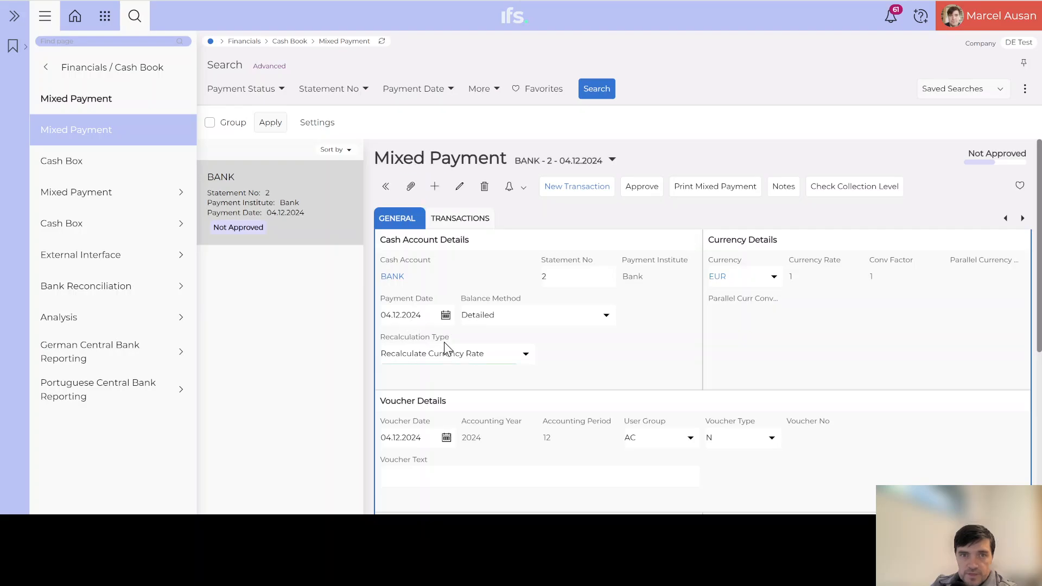
Start a new transaction on the mixed payment with the payment transaction type Enter Customer Payment
click(576, 191)
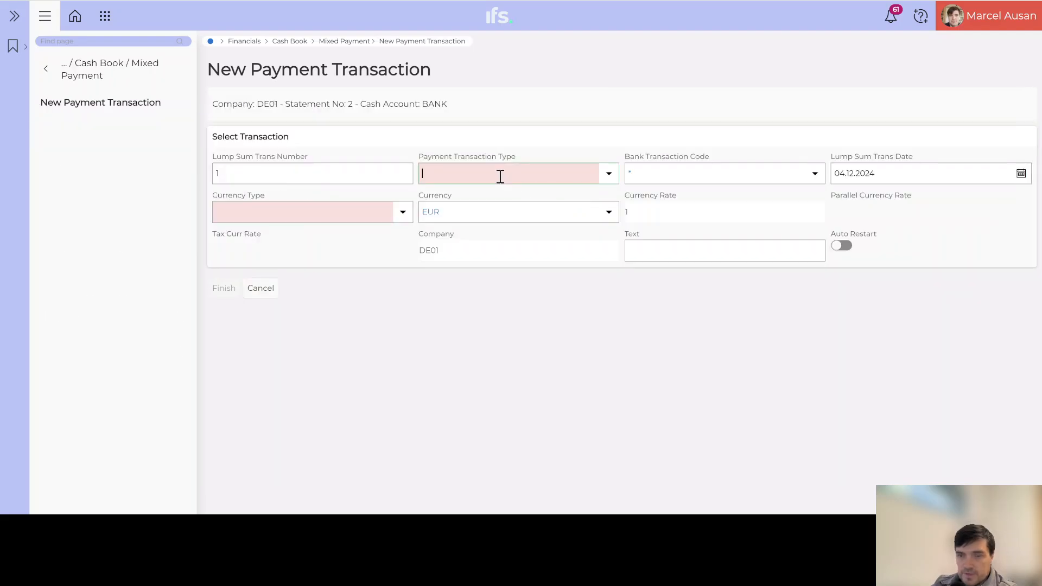
click(501, 175)
text(entr)
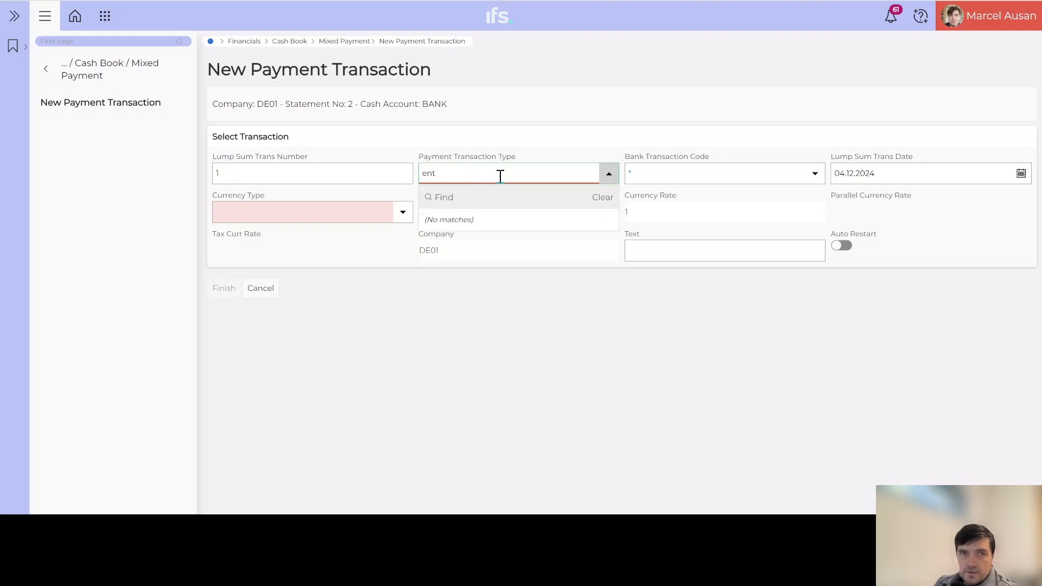
key(BackSpace)
text(e)
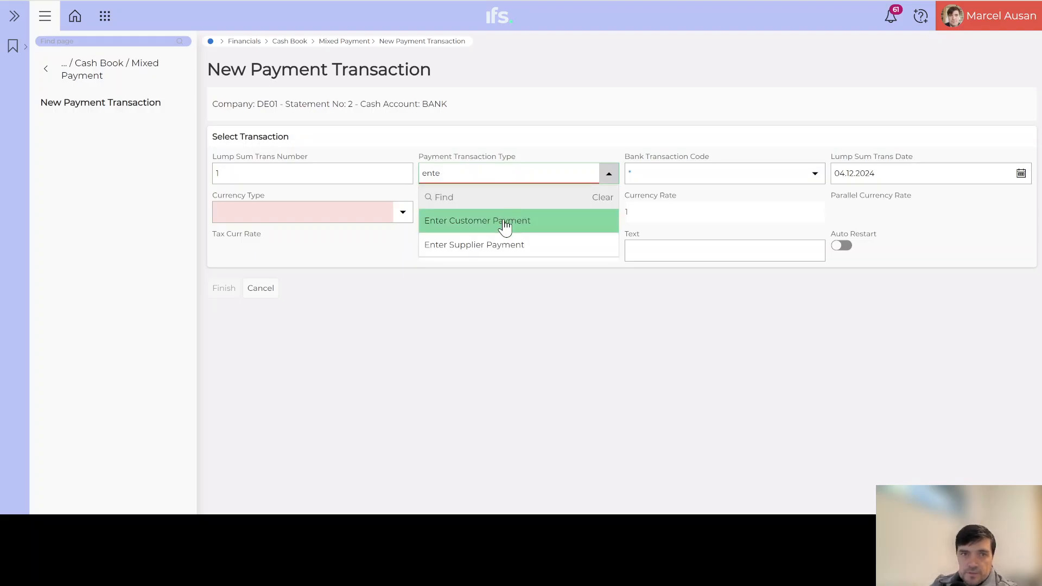
click(496, 222)
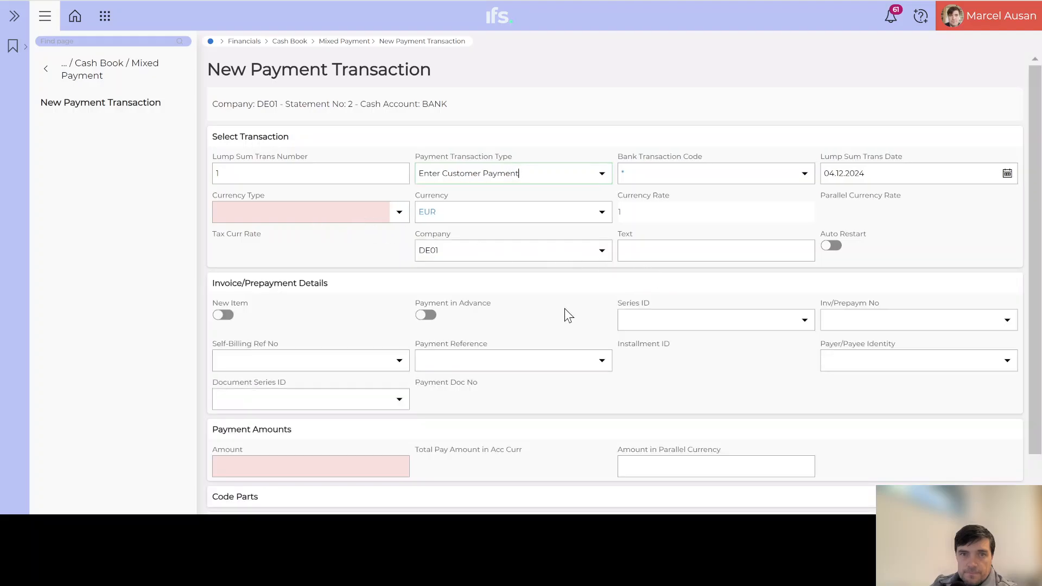
Select series ID AD and advance invoice 40000004 as the item to pay in the payment transaction
click(644, 316)
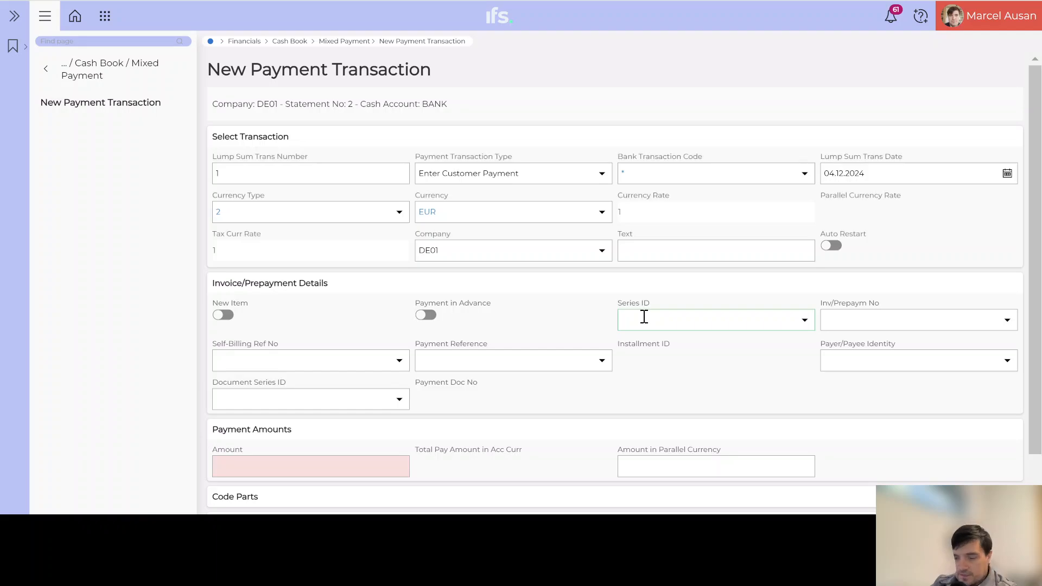
text(AD)
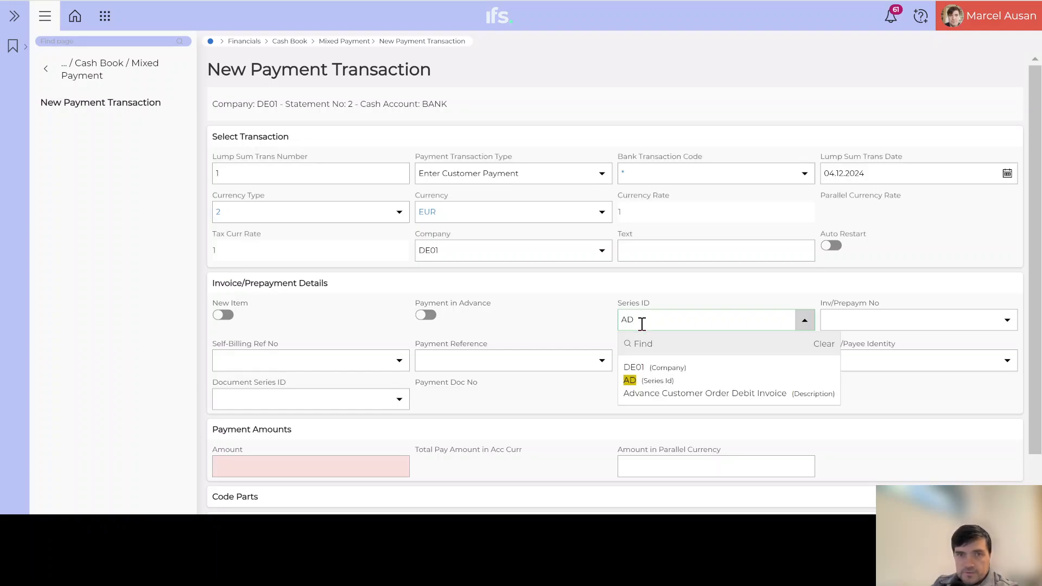
click(664, 386)
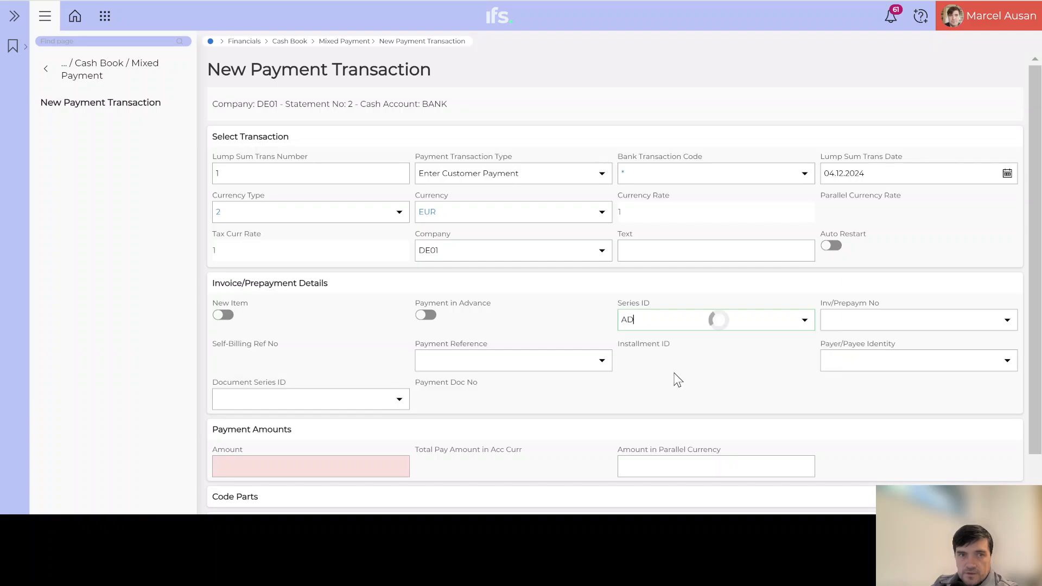
click(1011, 326)
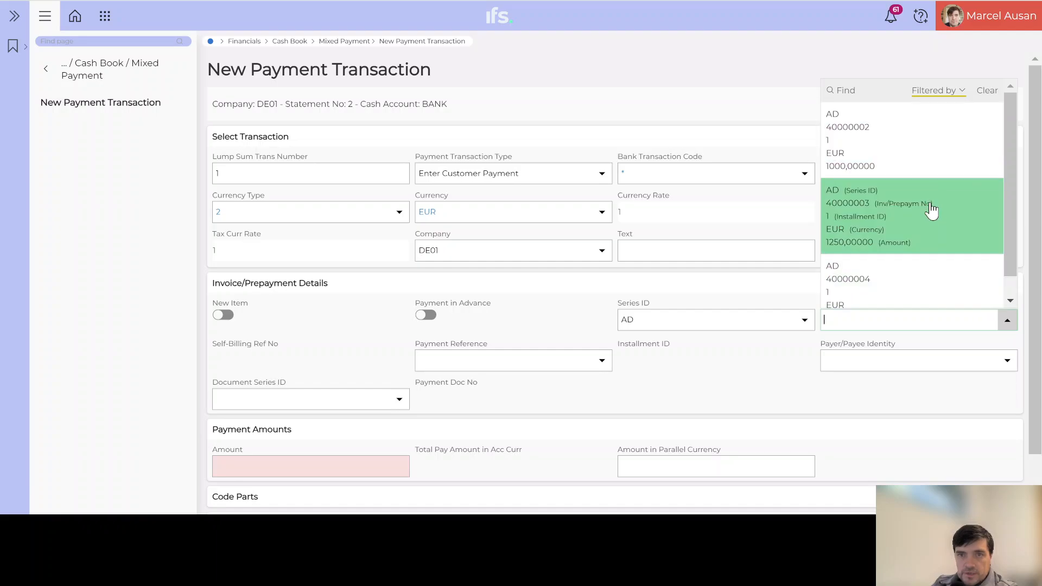
scroll(930, 273, down, 1)
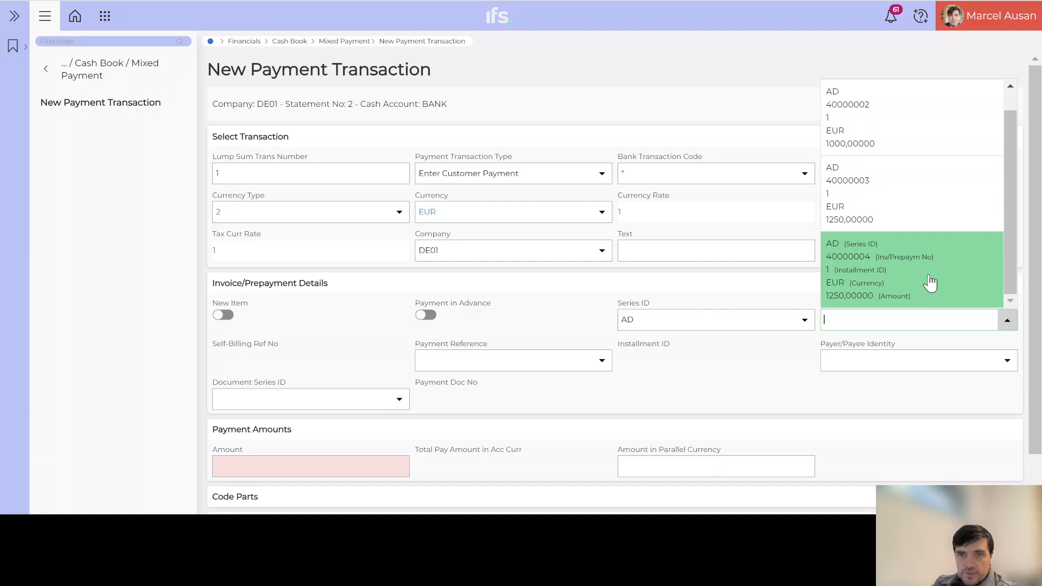
scroll(930, 283, up, 1)
scroll(912, 278, down, 1)
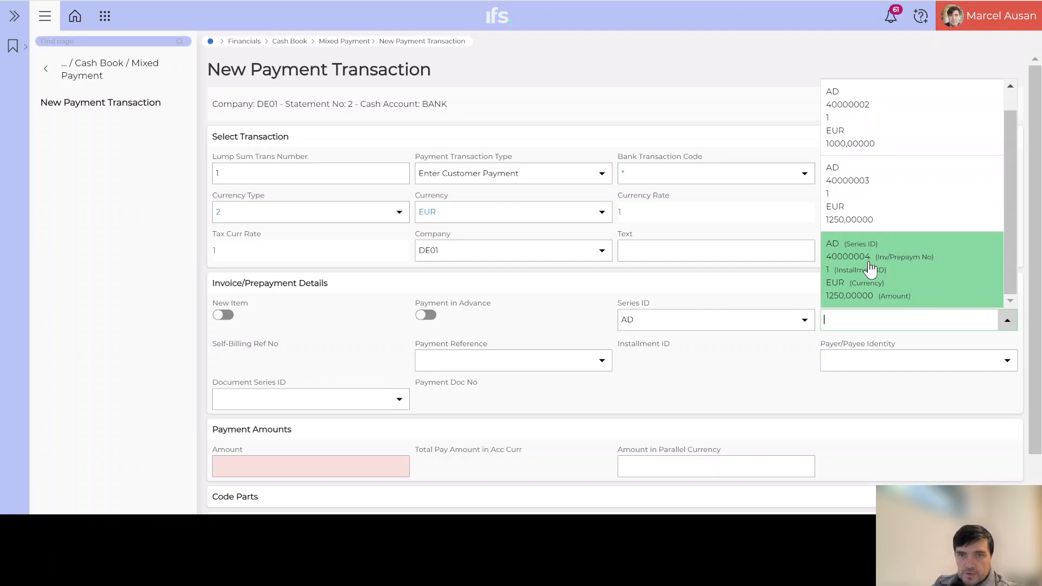
click(891, 269)
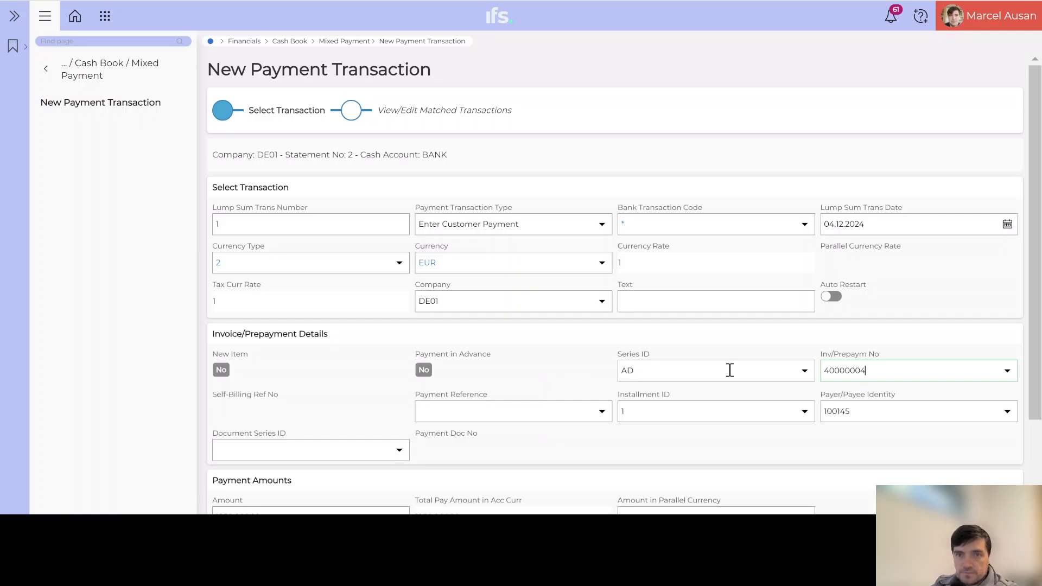
Check the payment amount, keep it as proposed, proceed to the matched transactions and finish the payment transaction
scroll(728, 369, down, 2)
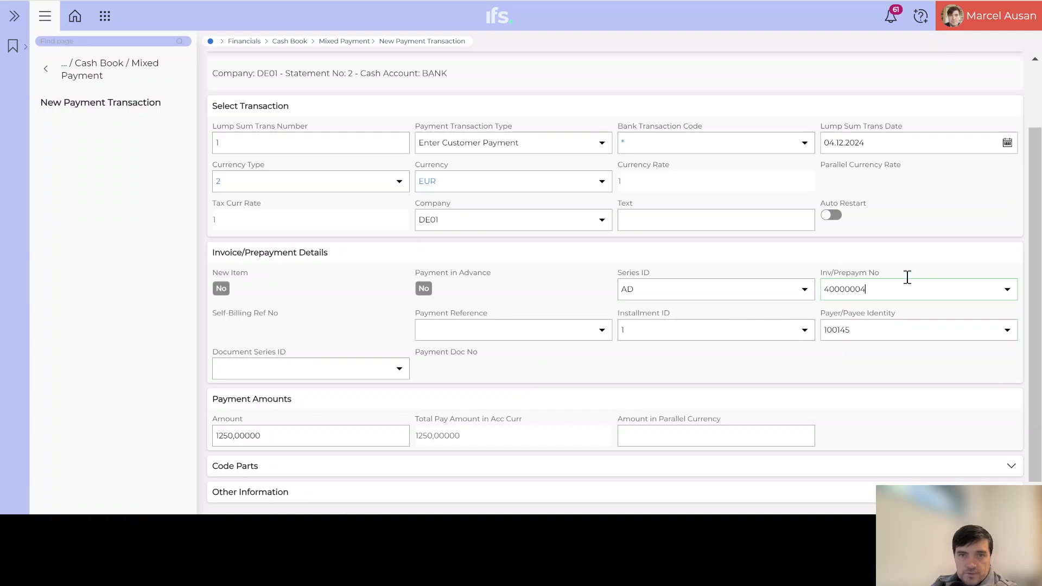
click(281, 441)
drag(278, 439, 216, 437)
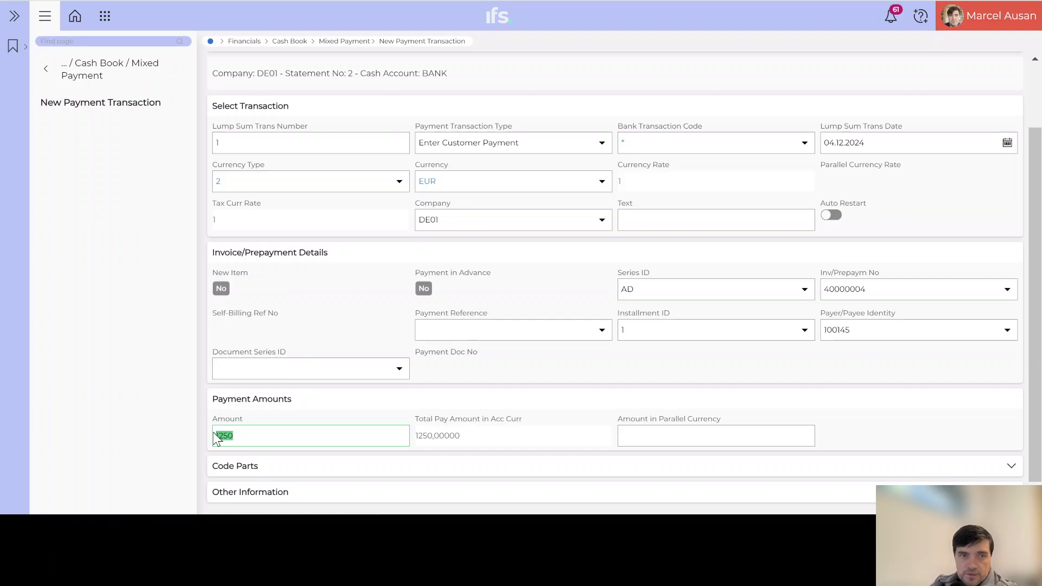
scroll(339, 445, down, 1)
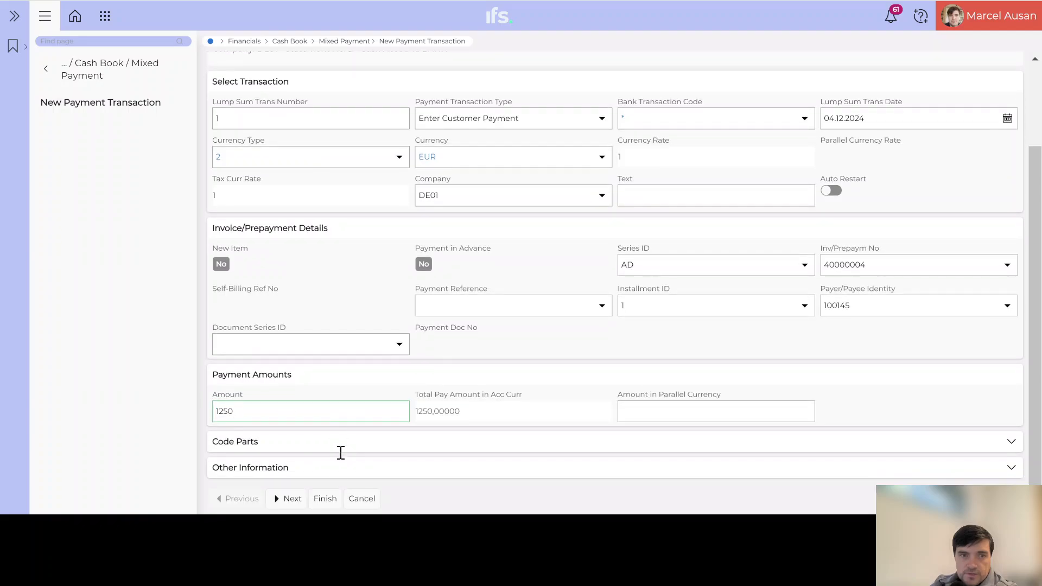
click(288, 499)
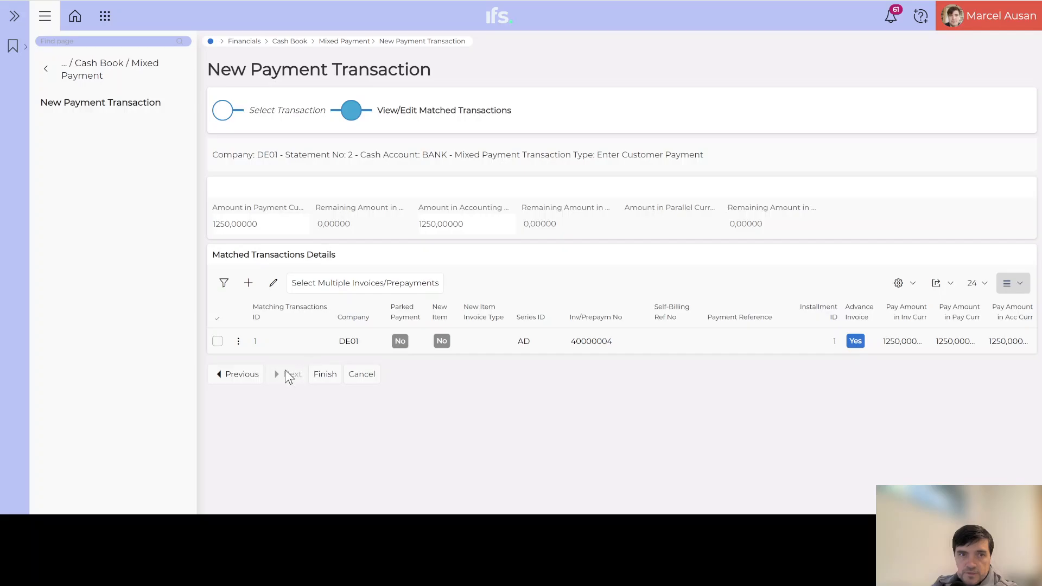
click(329, 375)
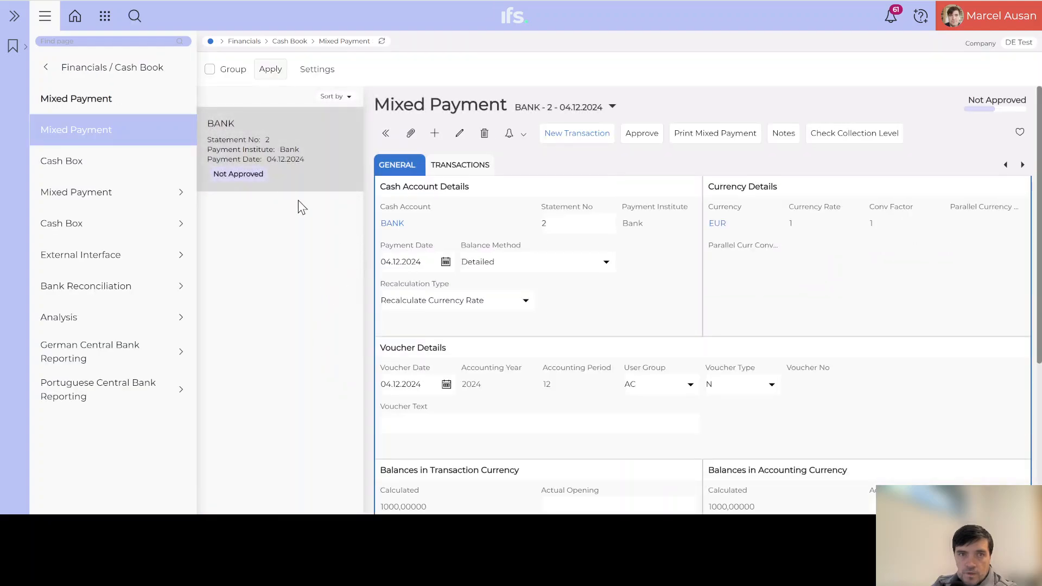
Review the transactions of the BANK mixed payment and approve the payment with the proposed voucher information
click(466, 161)
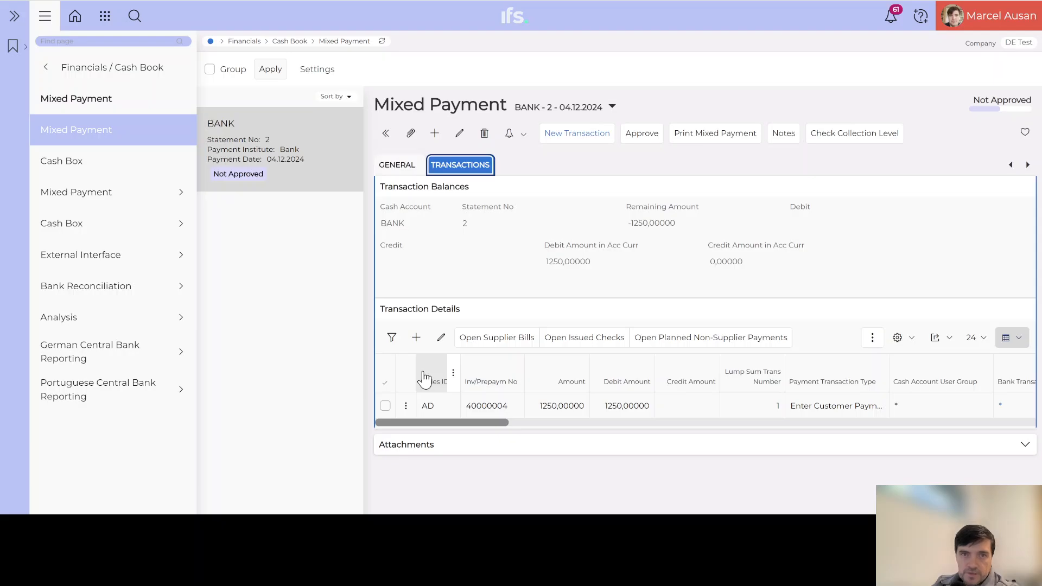
click(640, 134)
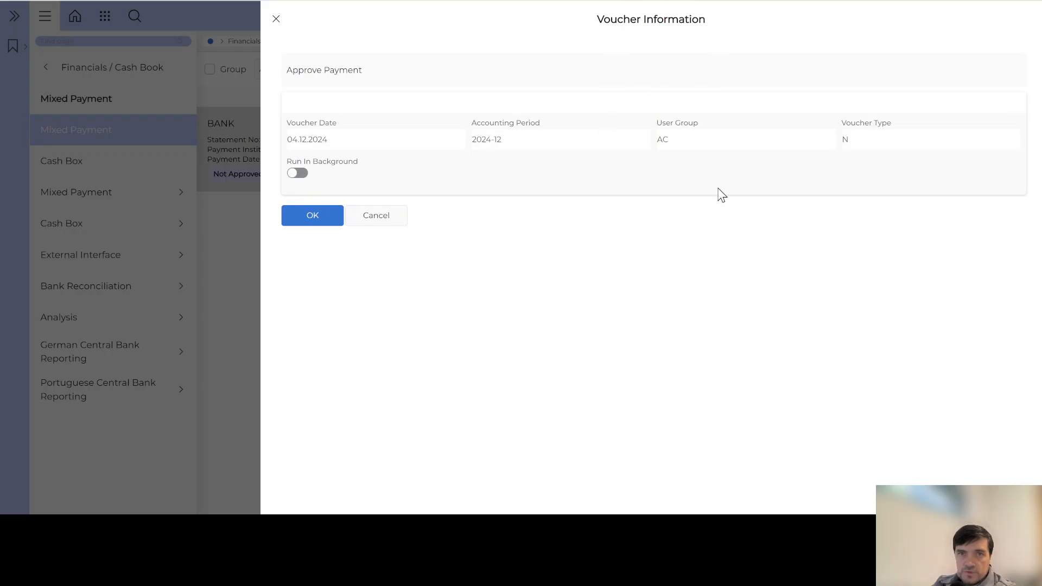
click(318, 223)
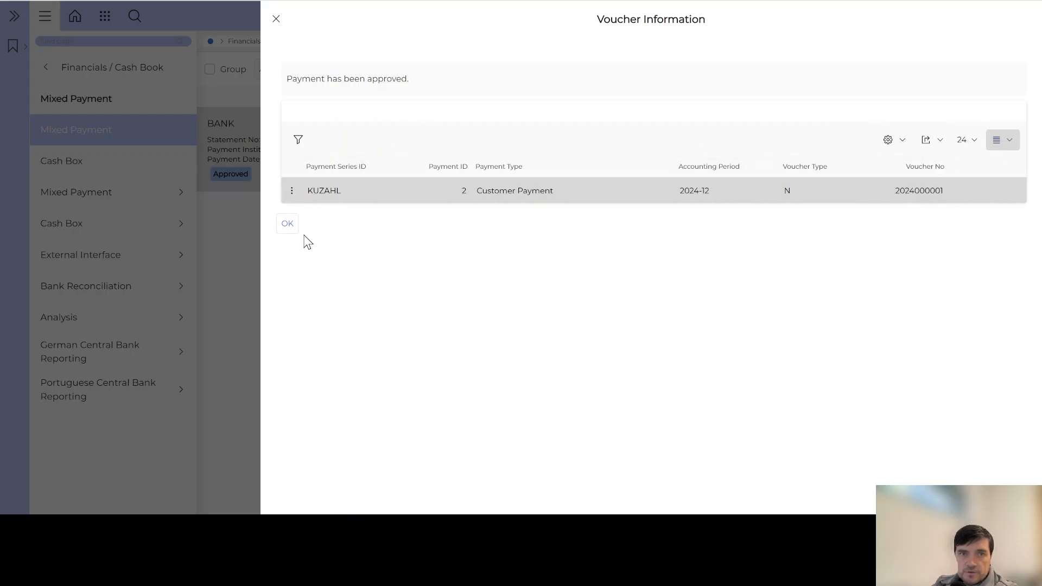
click(286, 224)
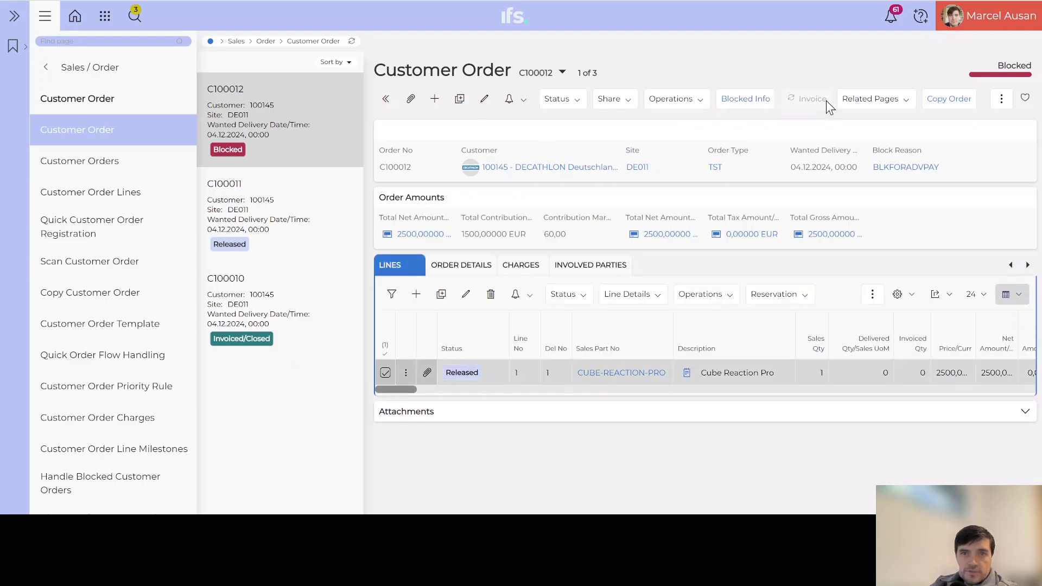
Check the blocked customer order's invoice information, release the order in Handle Blocked Customer Orders and refresh its status
click(825, 101)
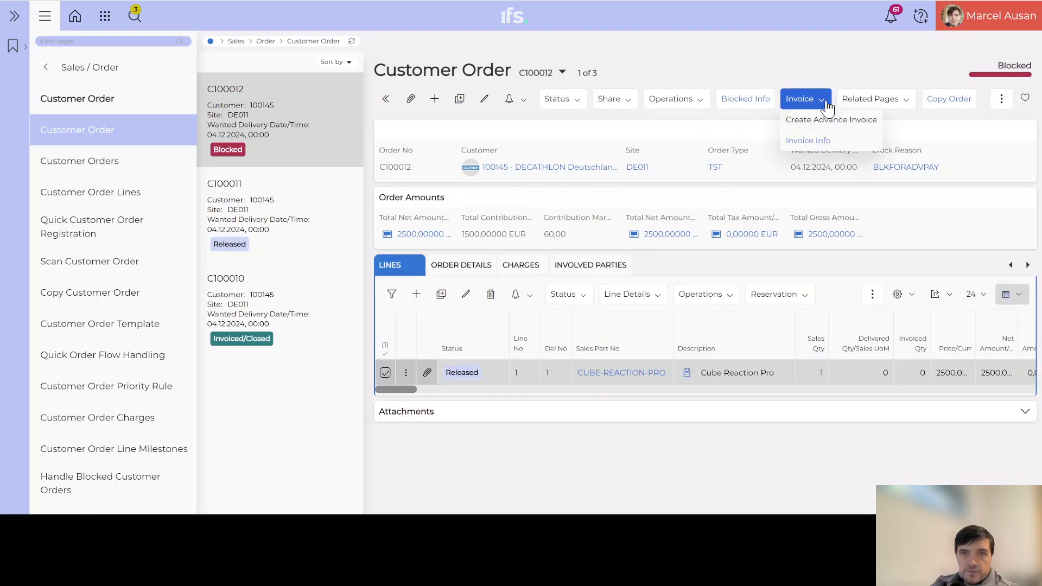
click(821, 142)
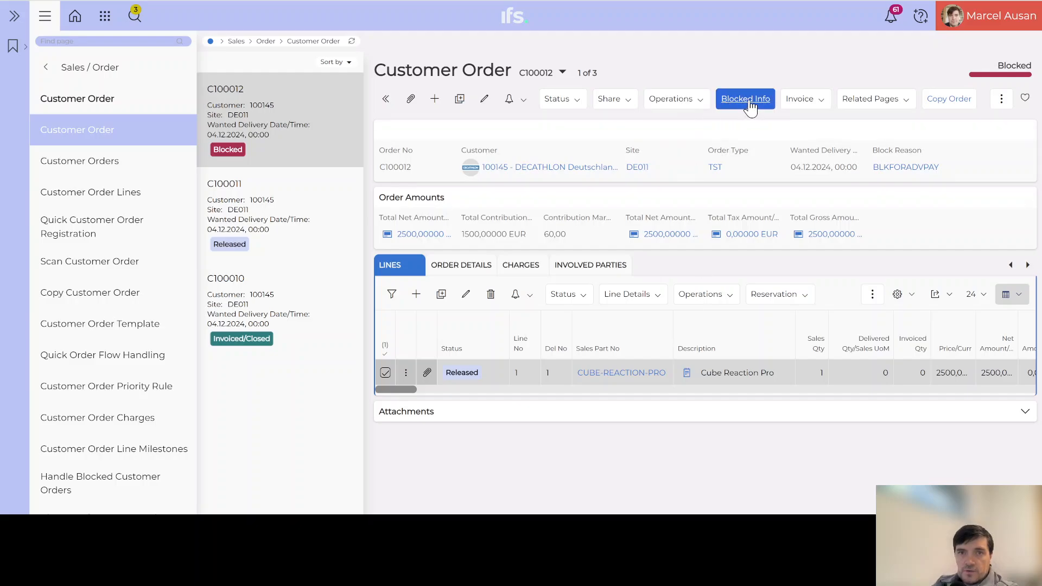
click(559, 98)
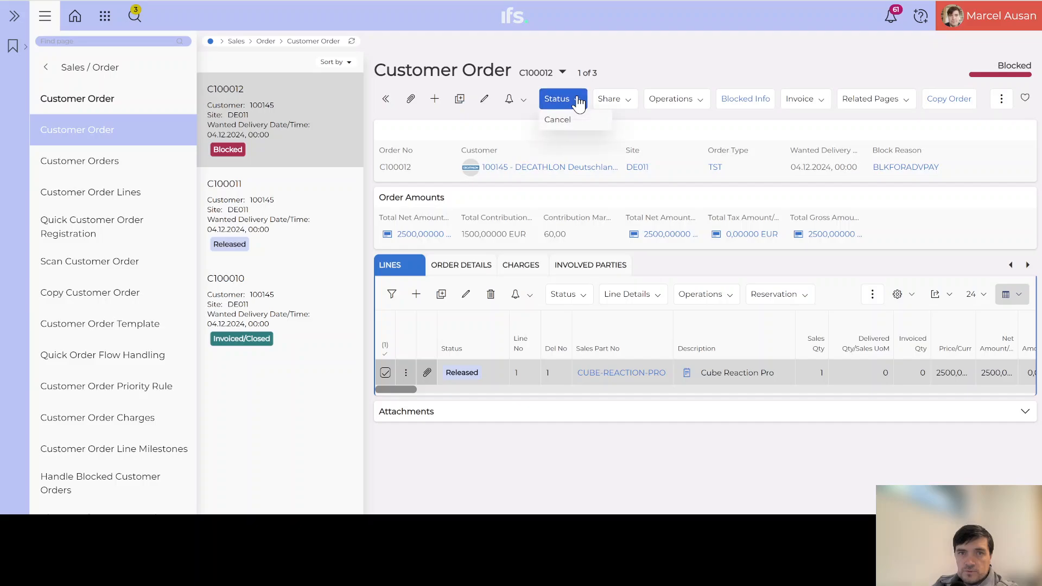
click(748, 103)
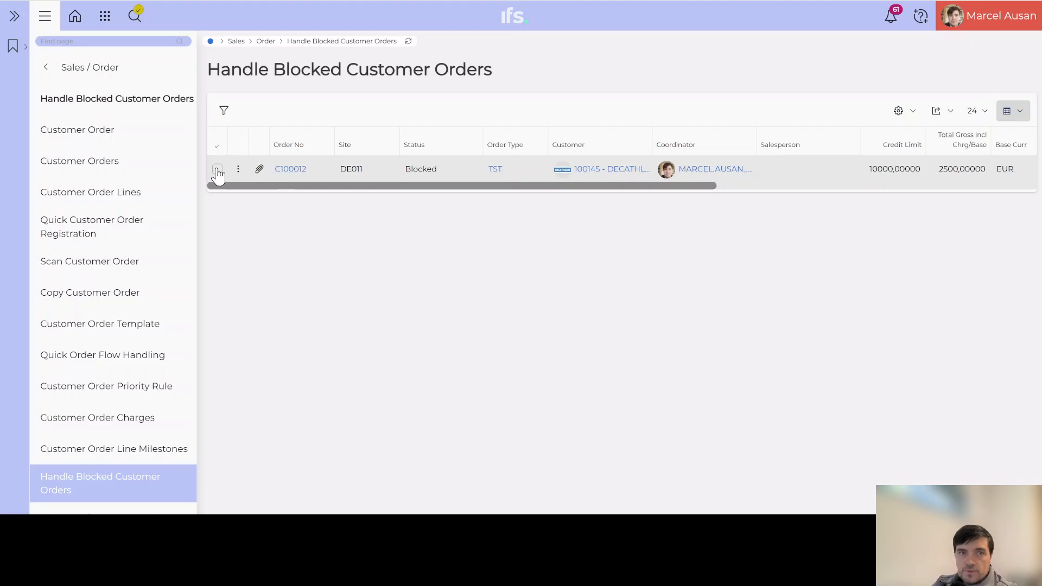
click(217, 170)
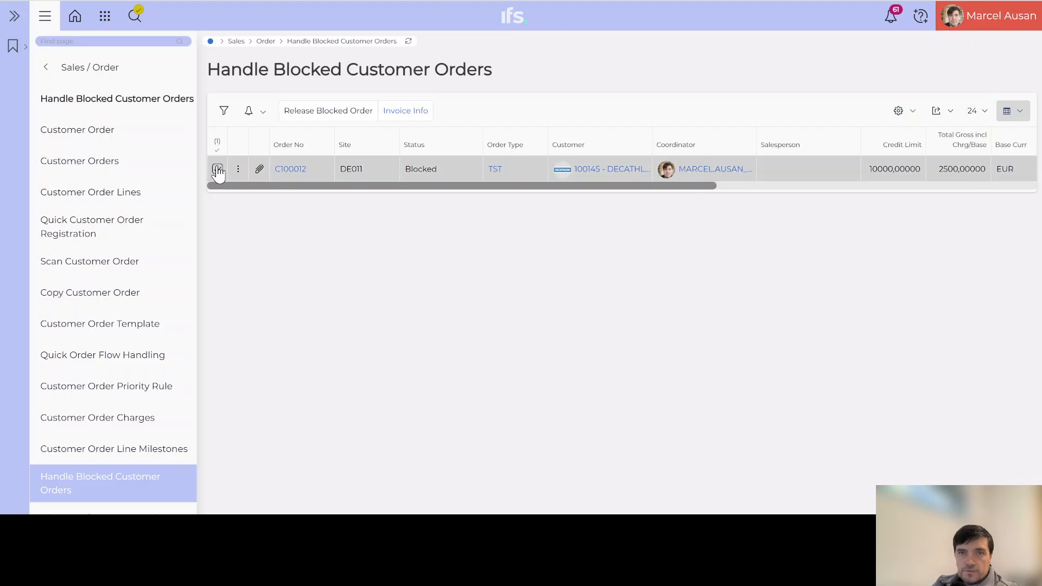
click(331, 111)
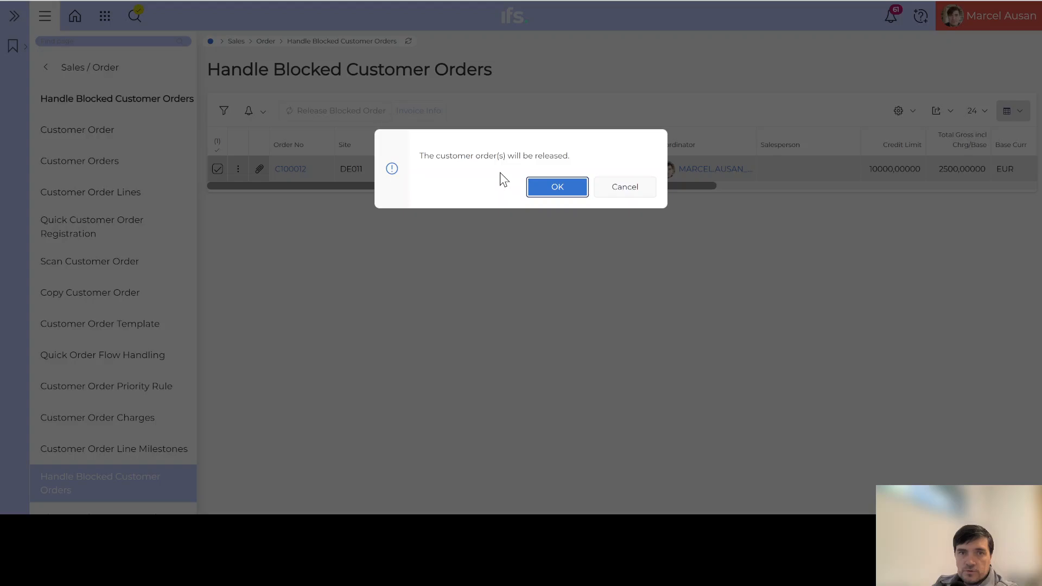
click(555, 186)
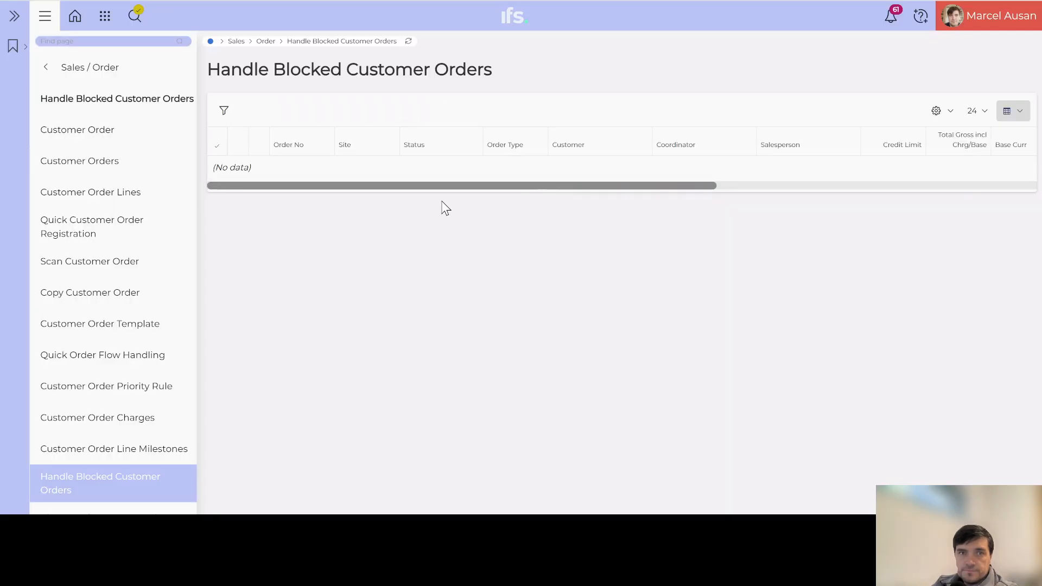
click(408, 42)
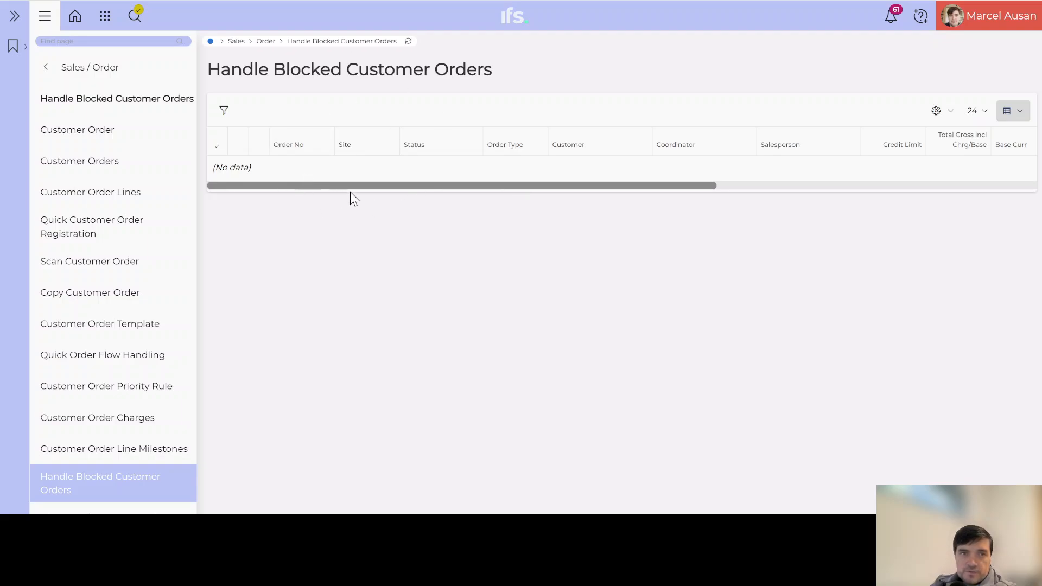
drag(350, 186, 296, 186)
click(352, 42)
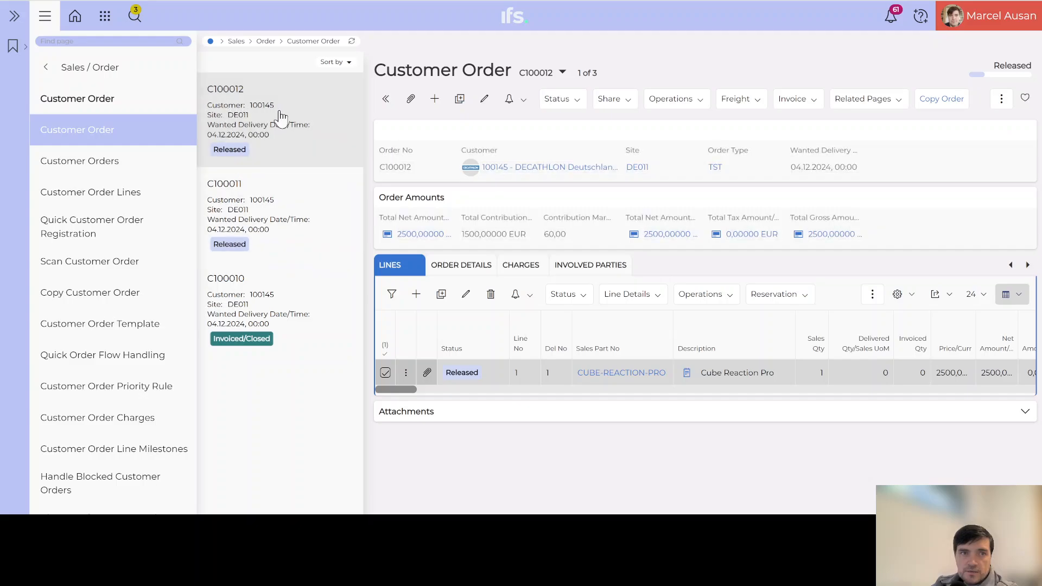
Copy the released order's number and search for that order in Quick Order Flow Handling
double_click(407, 168)
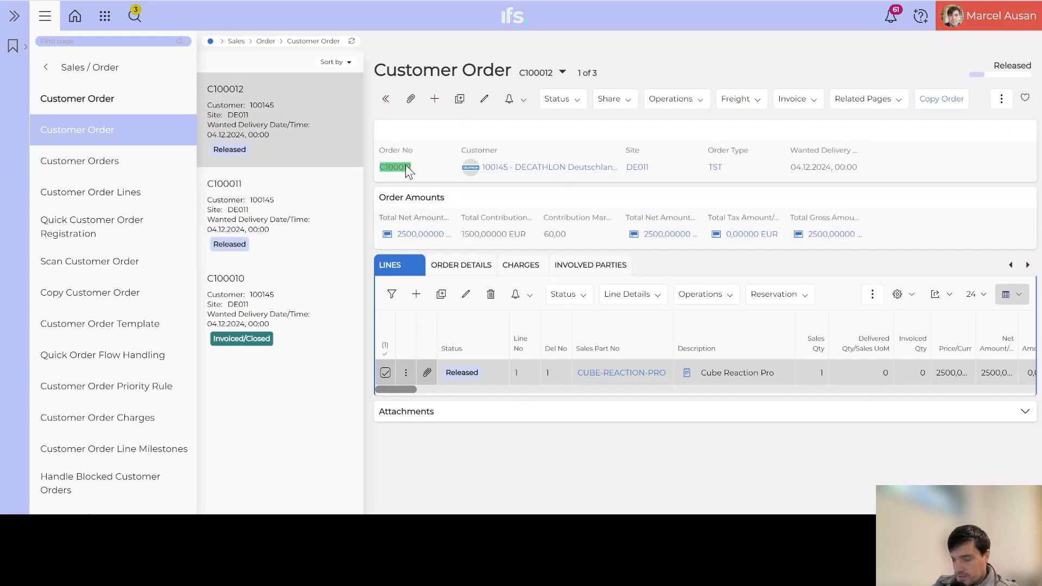
click(118, 367)
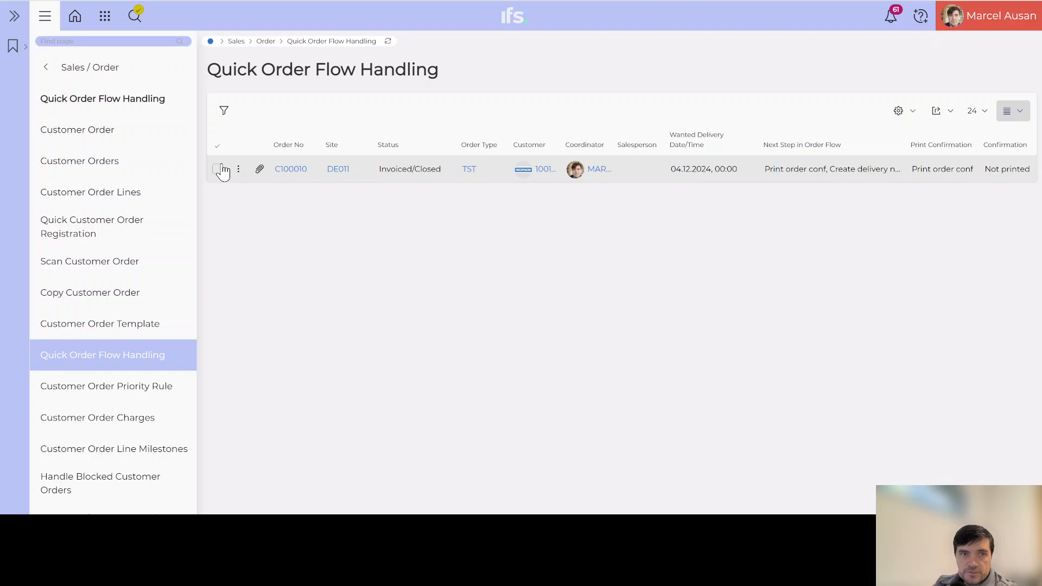
click(218, 170)
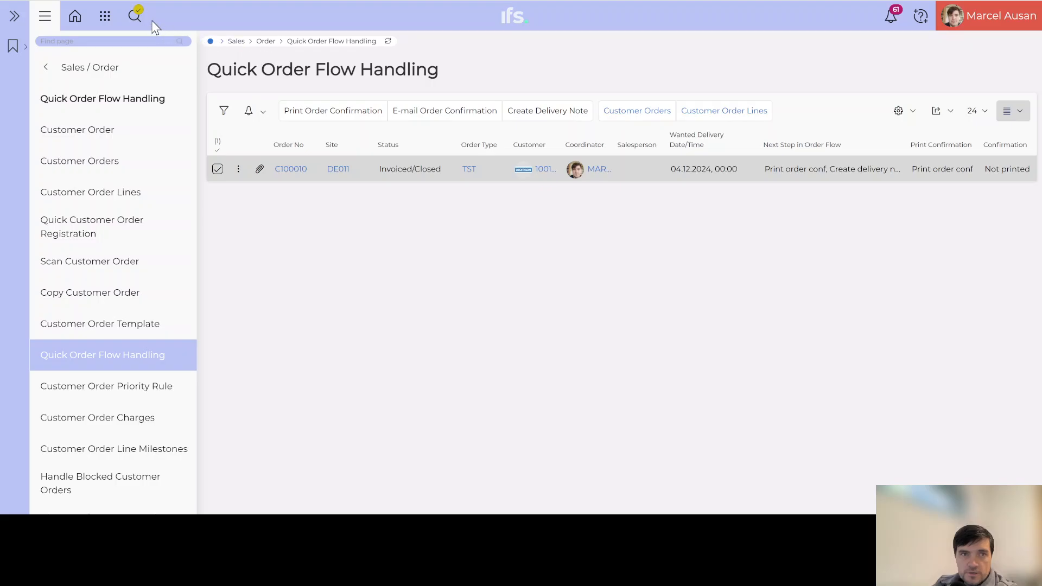
click(135, 17)
click(290, 97)
text(C100012)
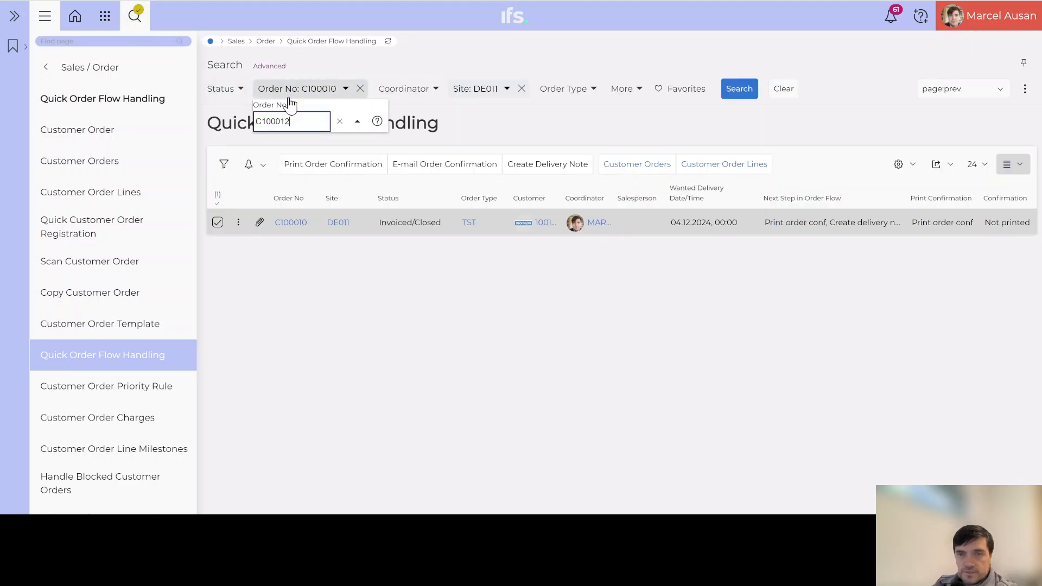
key(Return)
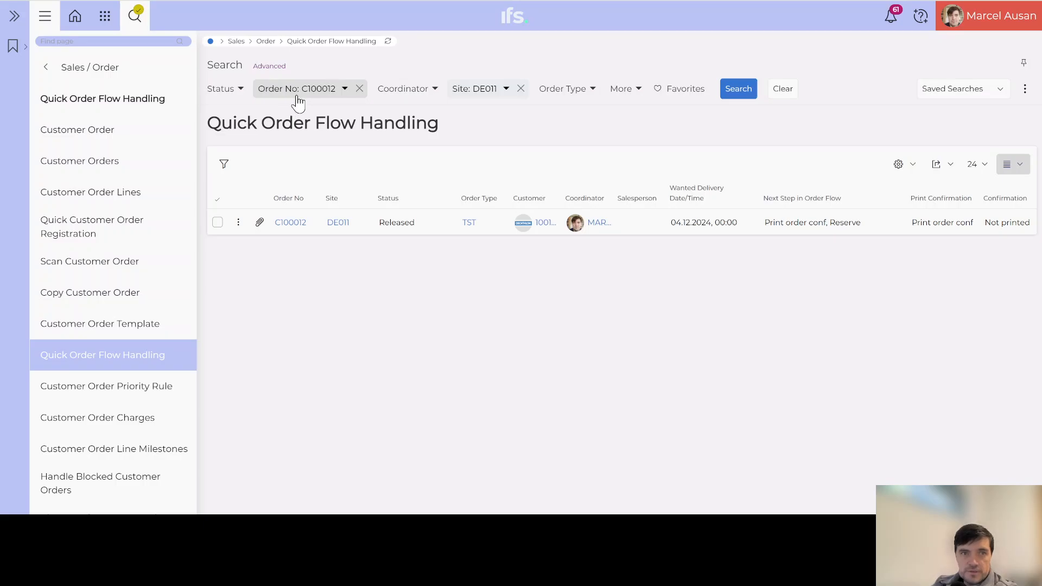
Reserve the released customer order through Reserve Customer Orders and refresh the reservation list
click(217, 222)
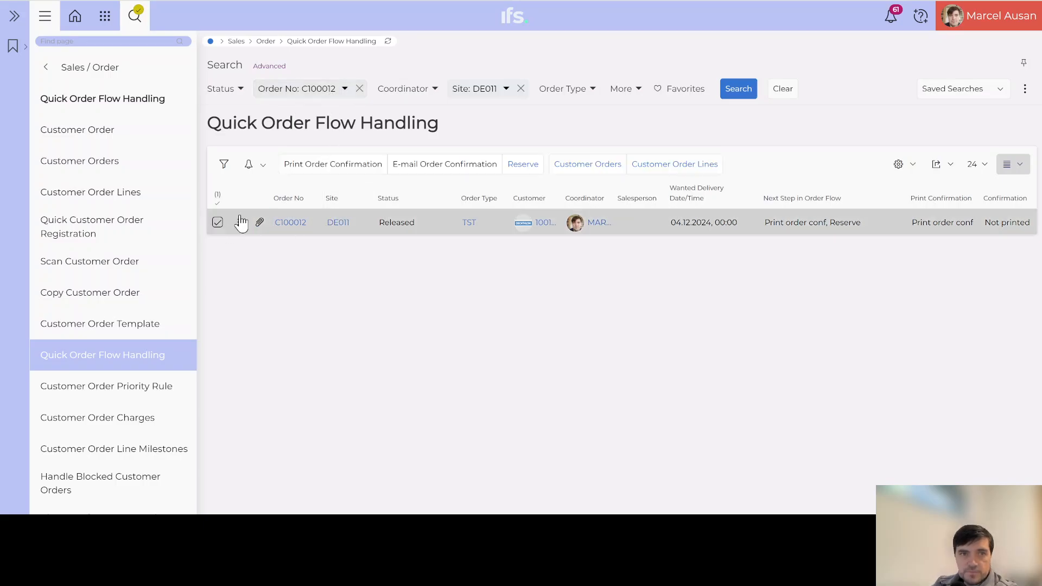
click(518, 165)
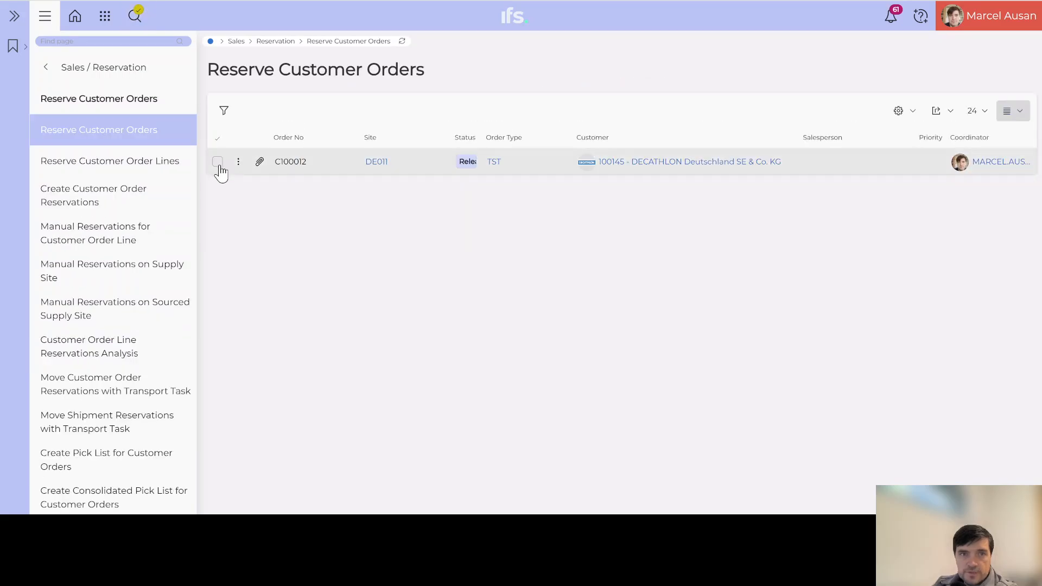
click(218, 162)
click(302, 110)
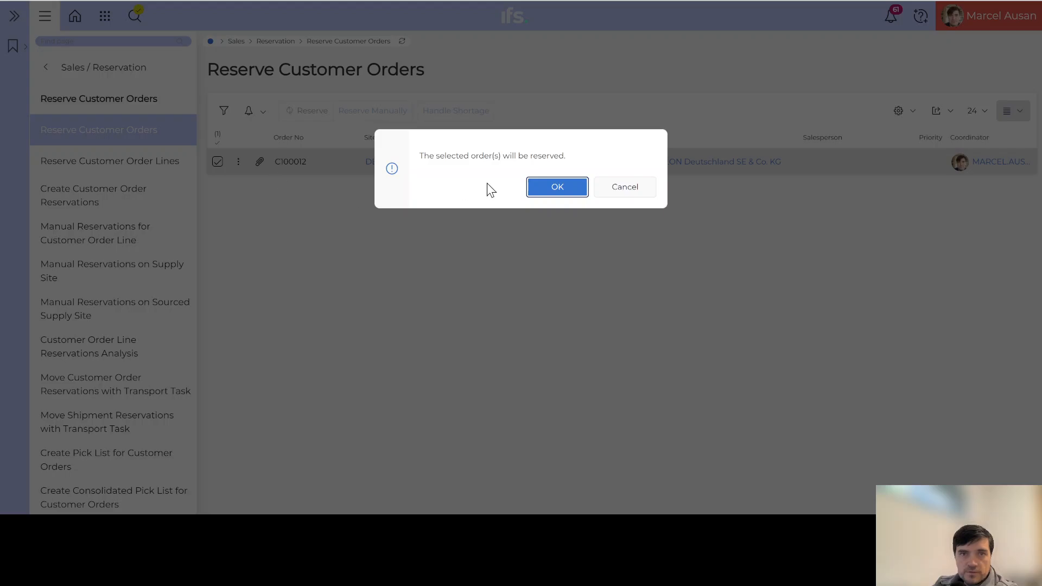
click(554, 186)
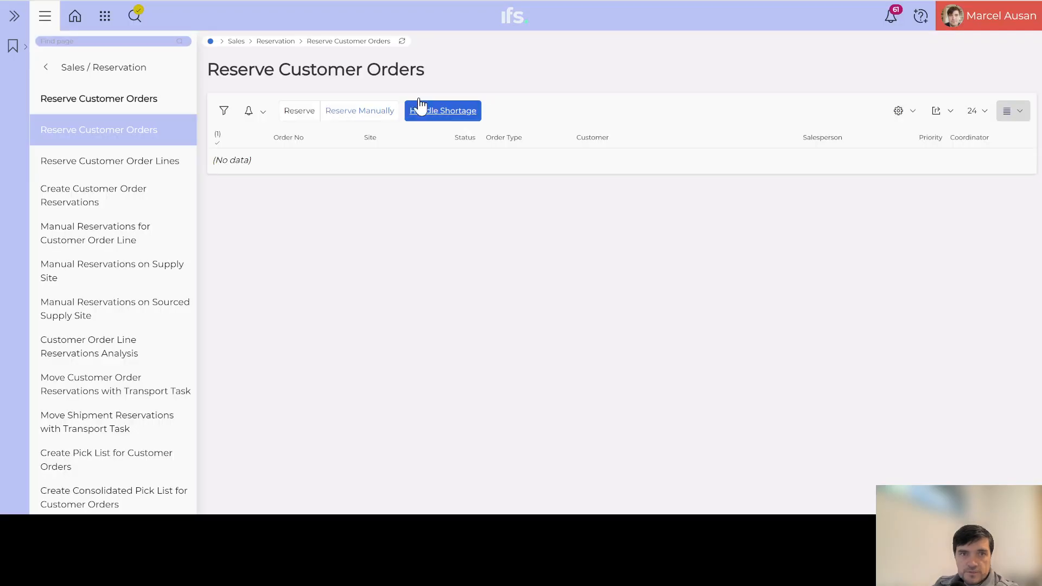
click(402, 43)
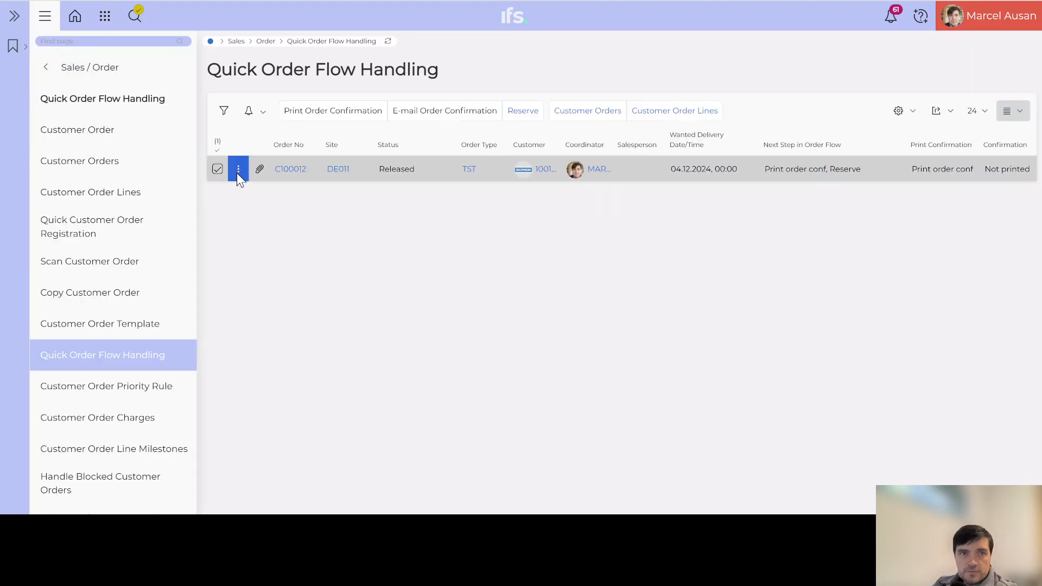
Refresh the Quick Order Flow Handling list and report the order's reserved quantities as picked
click(218, 169)
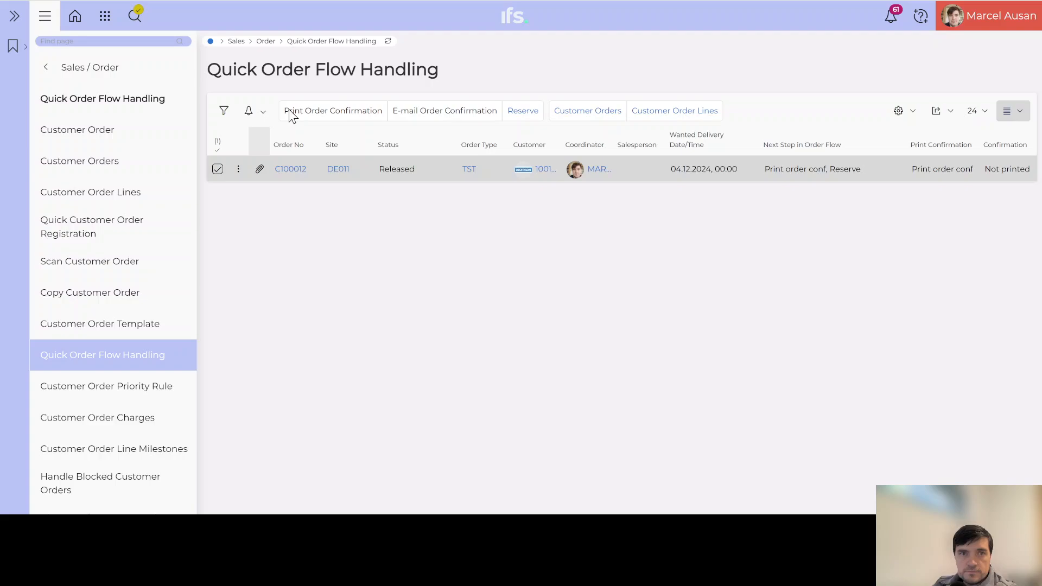
click(387, 42)
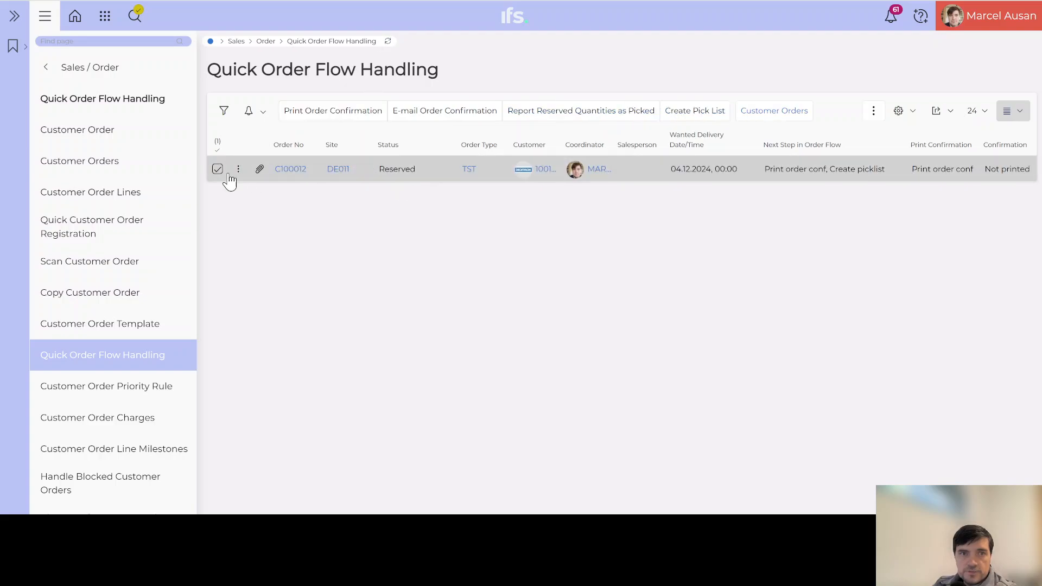
click(607, 114)
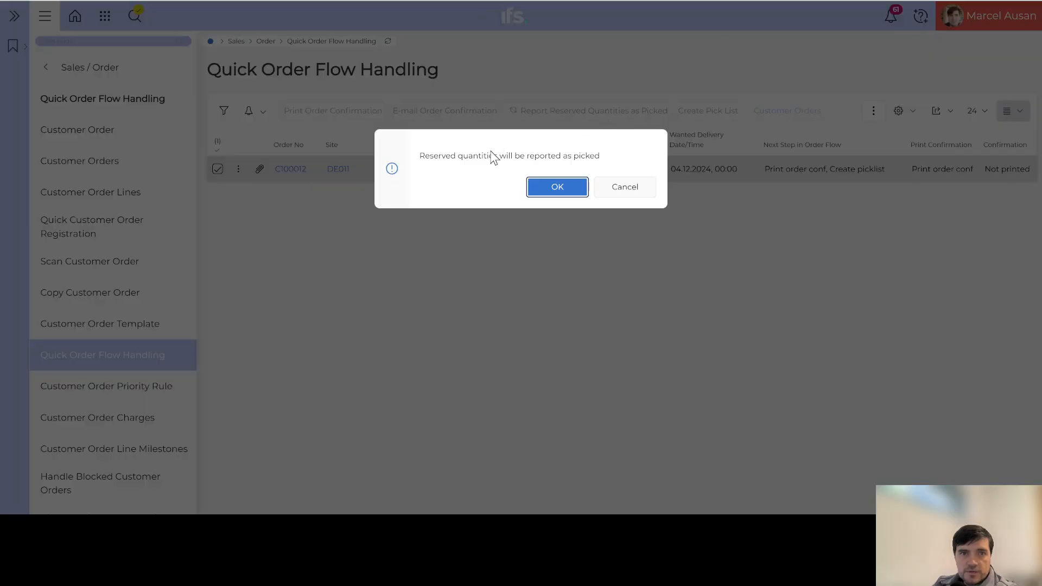
click(556, 188)
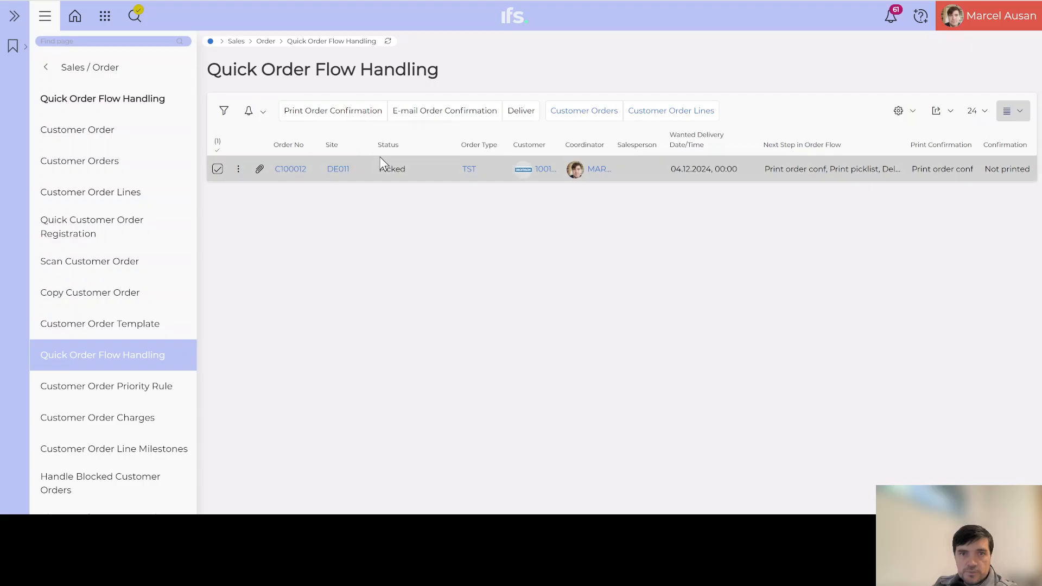
Deliver the picked customer order and refresh the order flow list
click(521, 110)
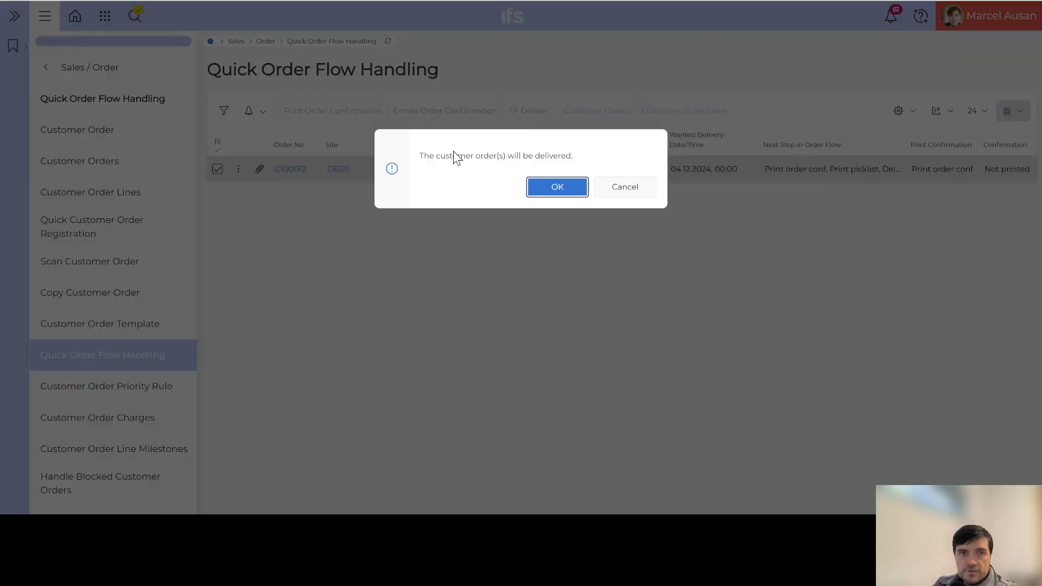
click(546, 188)
click(388, 42)
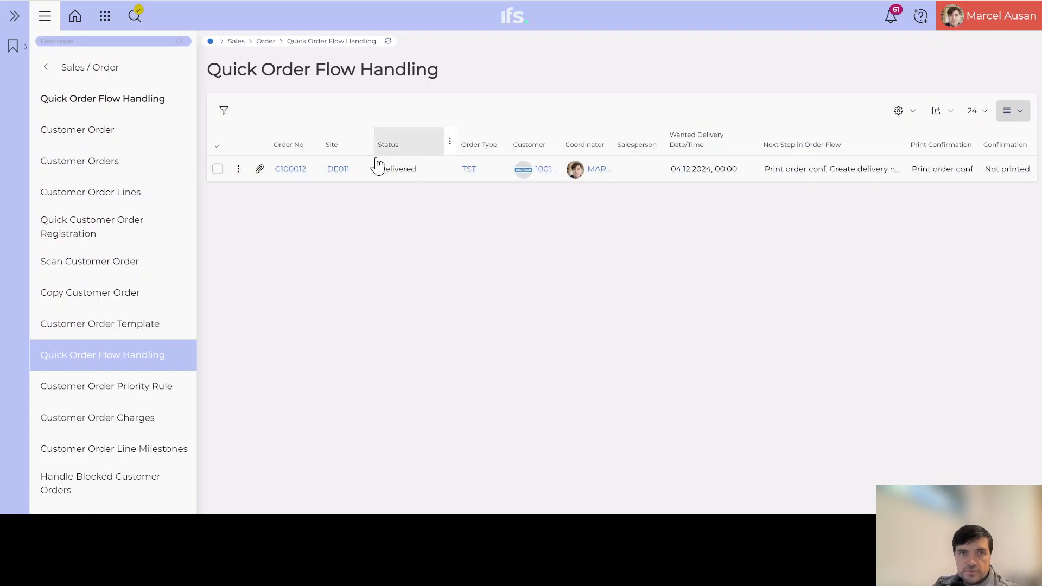
Create the invoice for the delivered customer order and refresh the order flow list
click(217, 170)
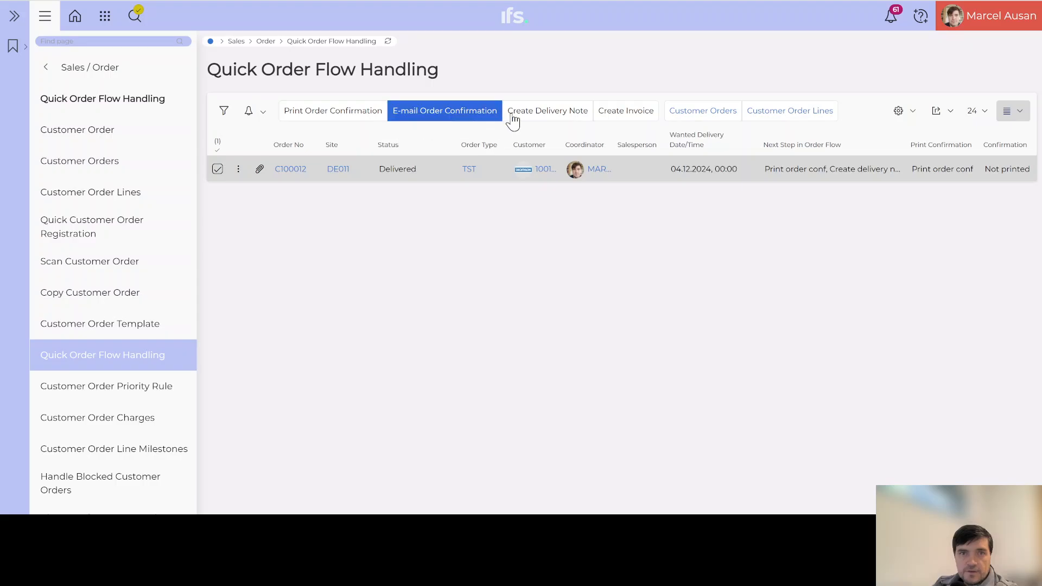
click(620, 112)
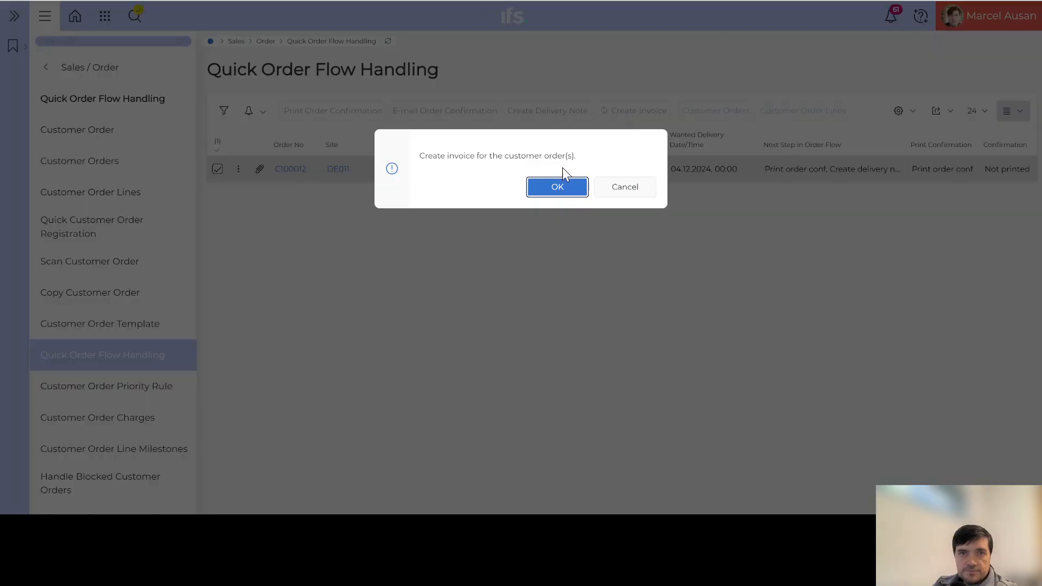
click(559, 187)
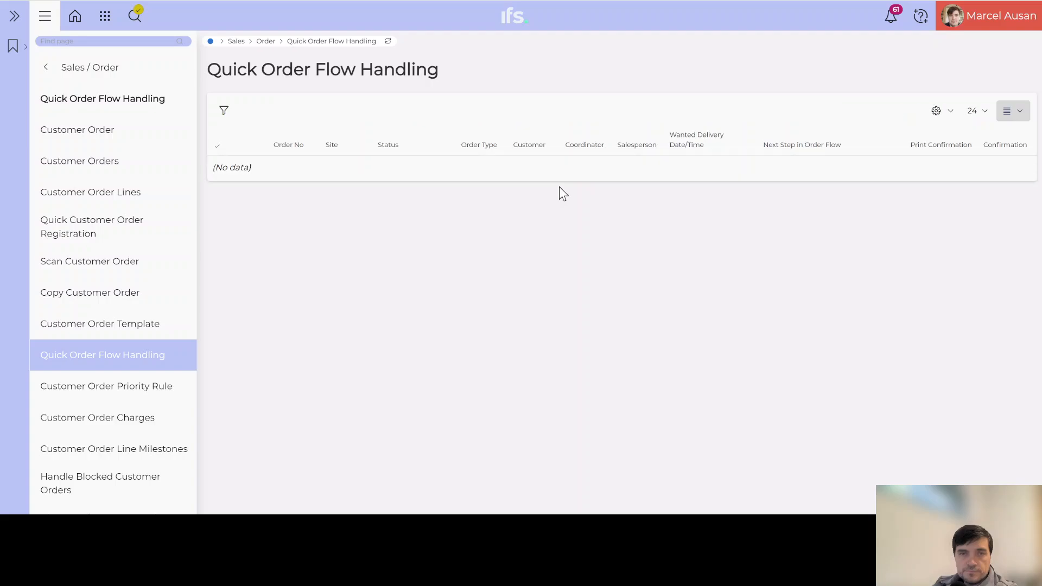
click(389, 41)
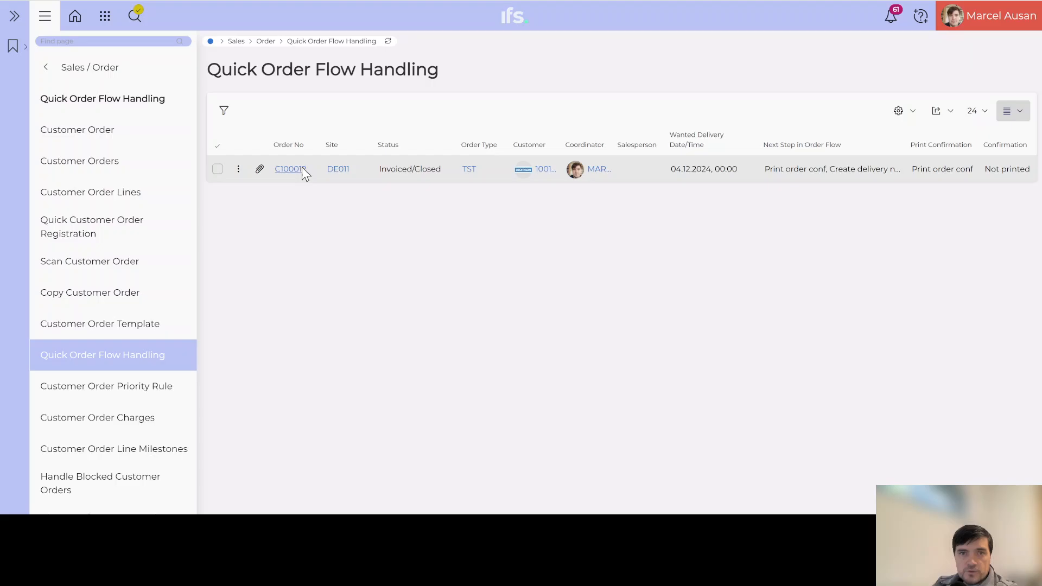
Open the invoiced customer order, look up its invoice information and open the preliminary CUSTORDDEB customer invoice
click(290, 169)
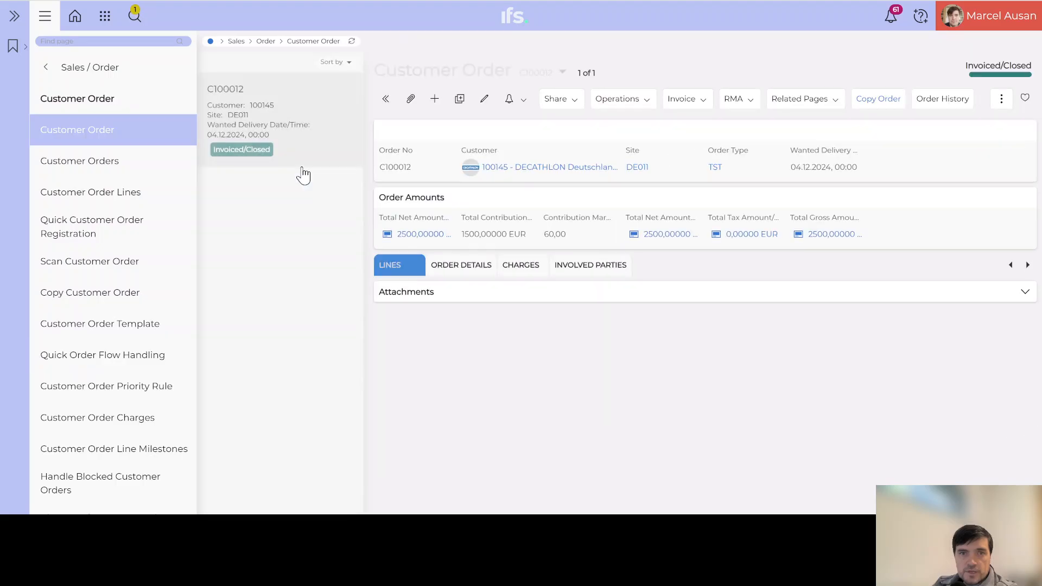
click(707, 104)
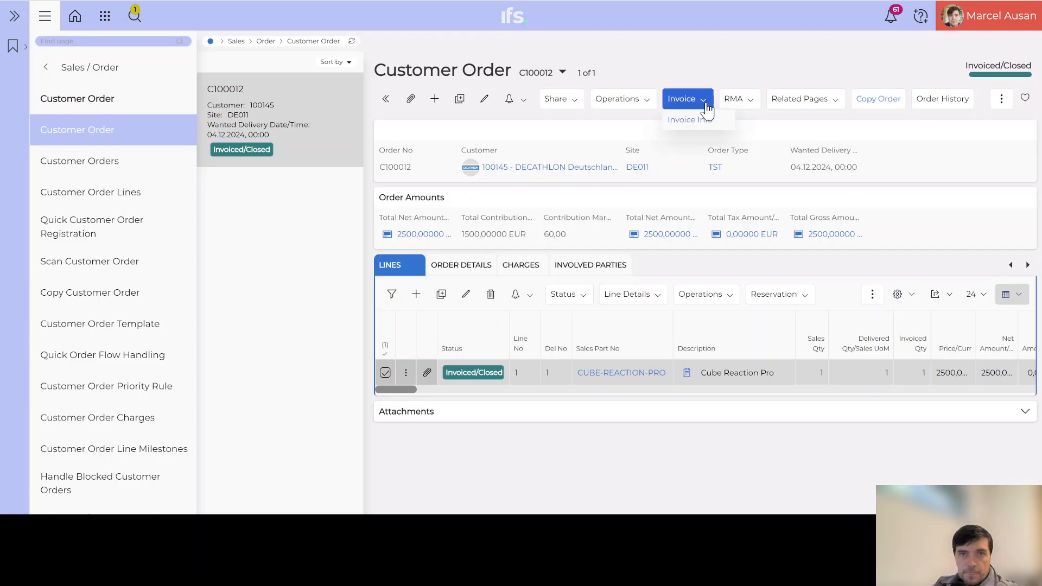
click(691, 120)
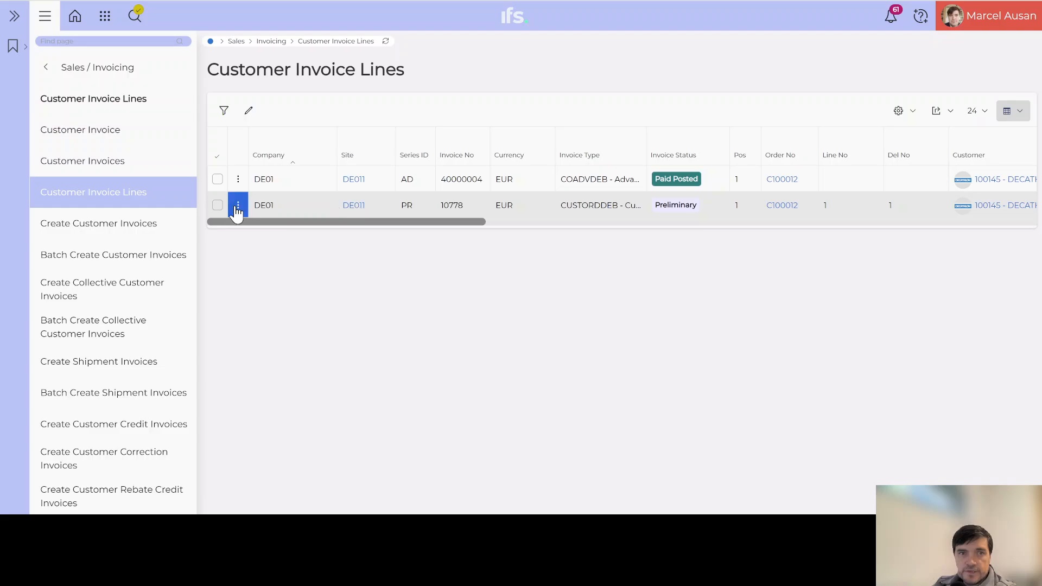
click(218, 206)
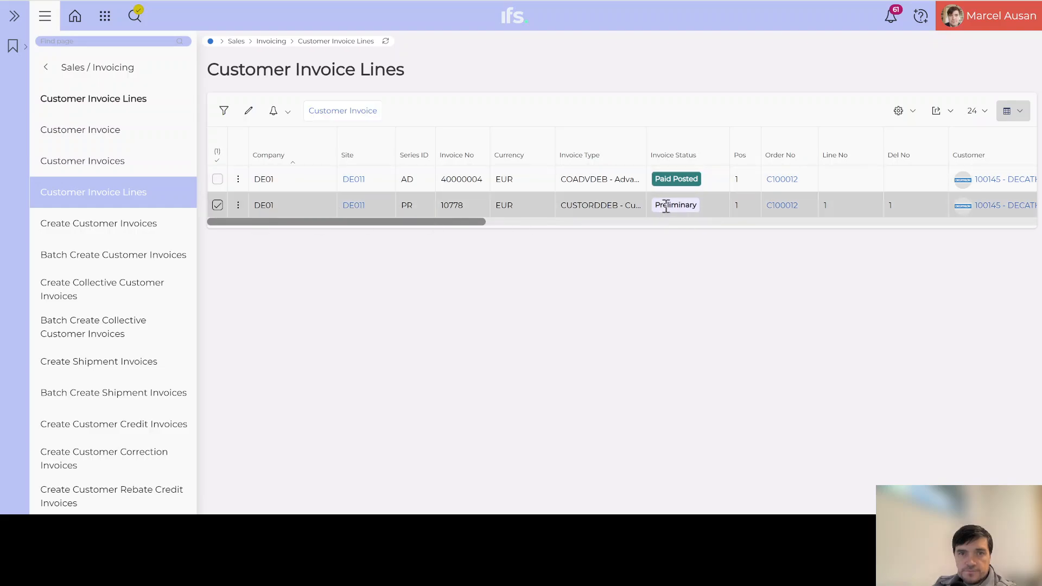
click(336, 115)
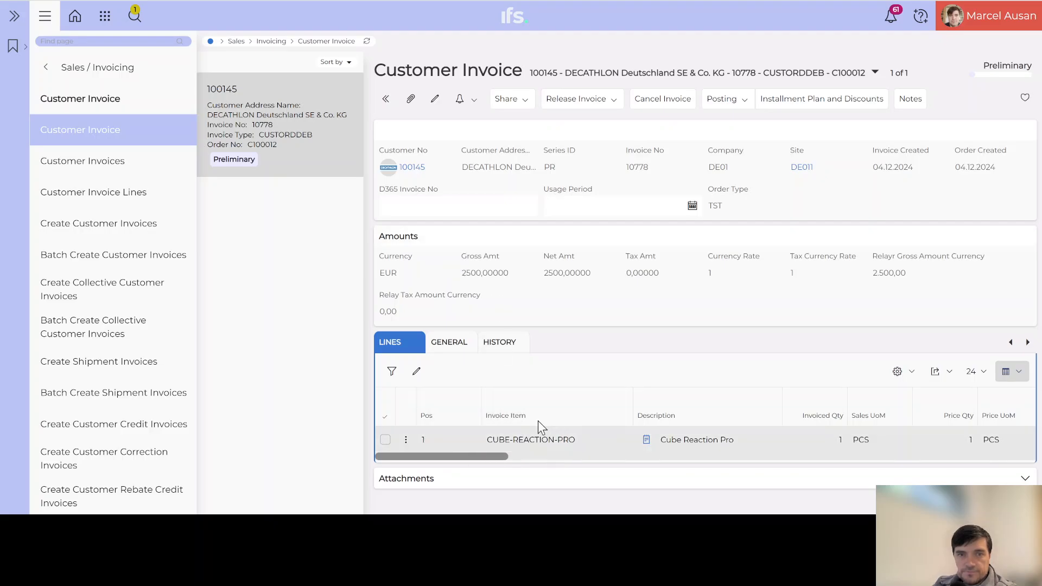
Generate a print preview of the preliminary invoice's work copy using the Portrait (Dynamic A4/Letter, Report Designer) layout
click(524, 97)
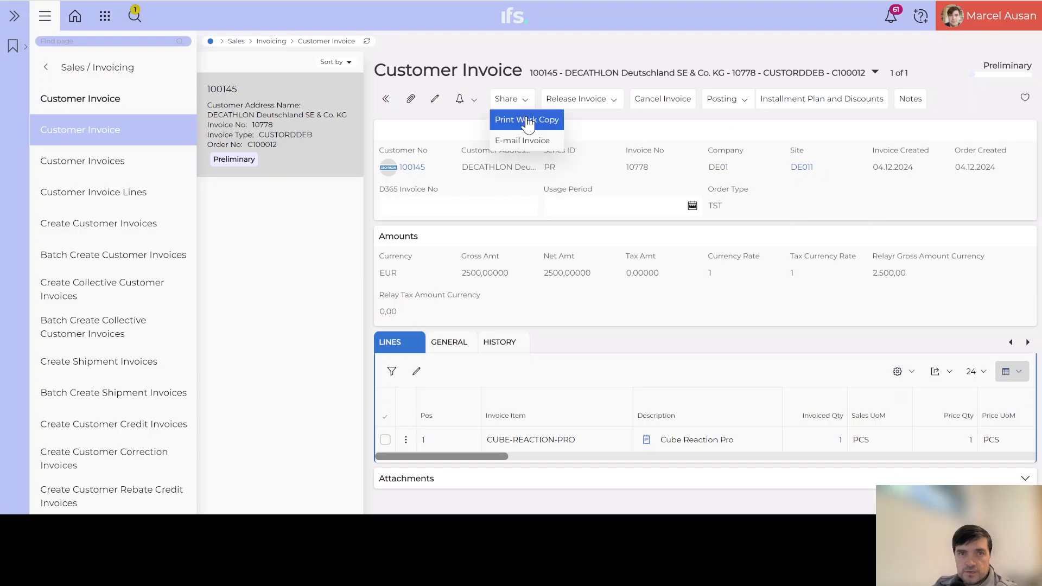
click(528, 122)
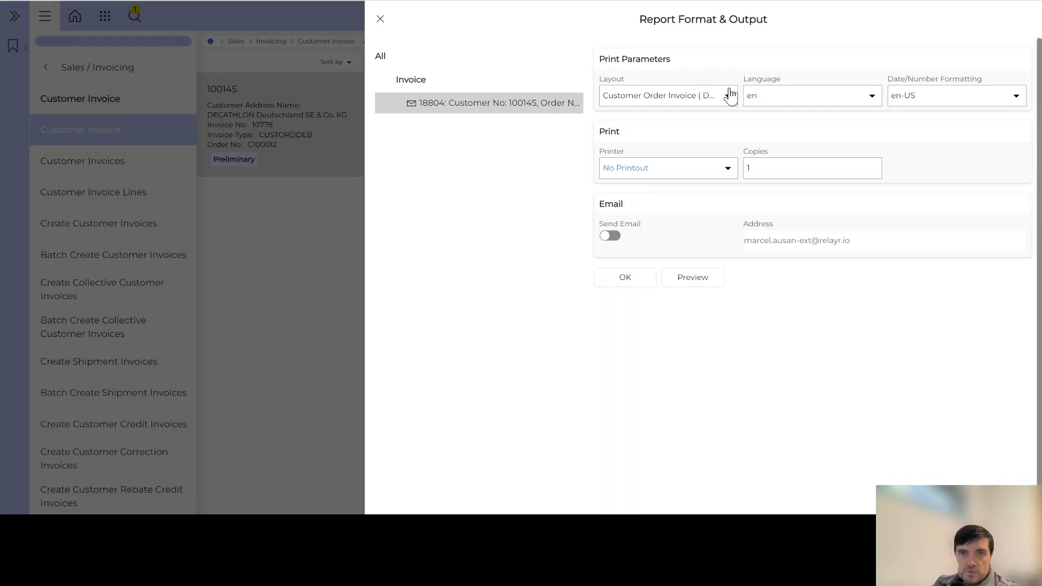
click(729, 96)
click(649, 145)
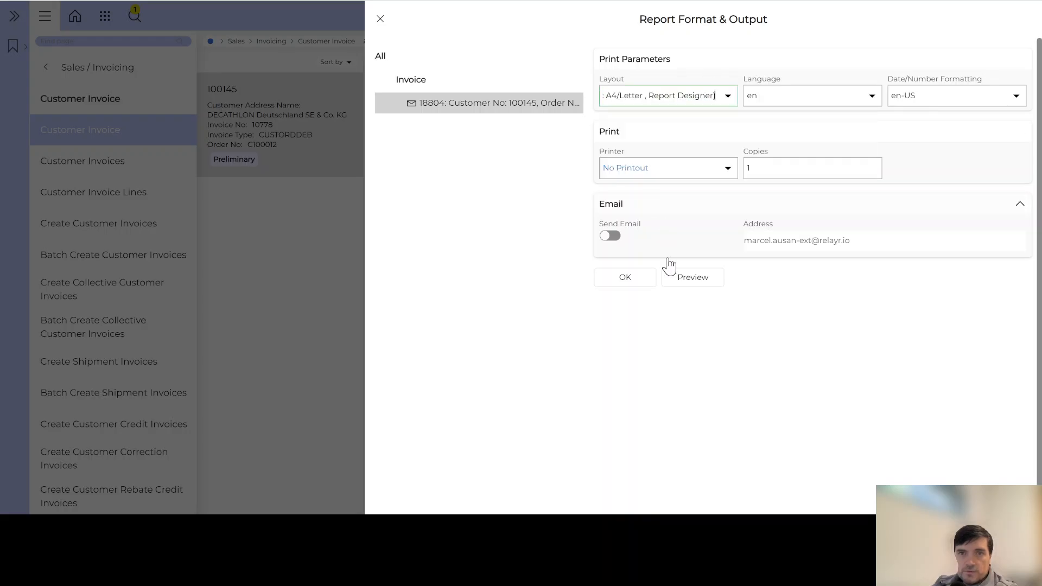
click(687, 282)
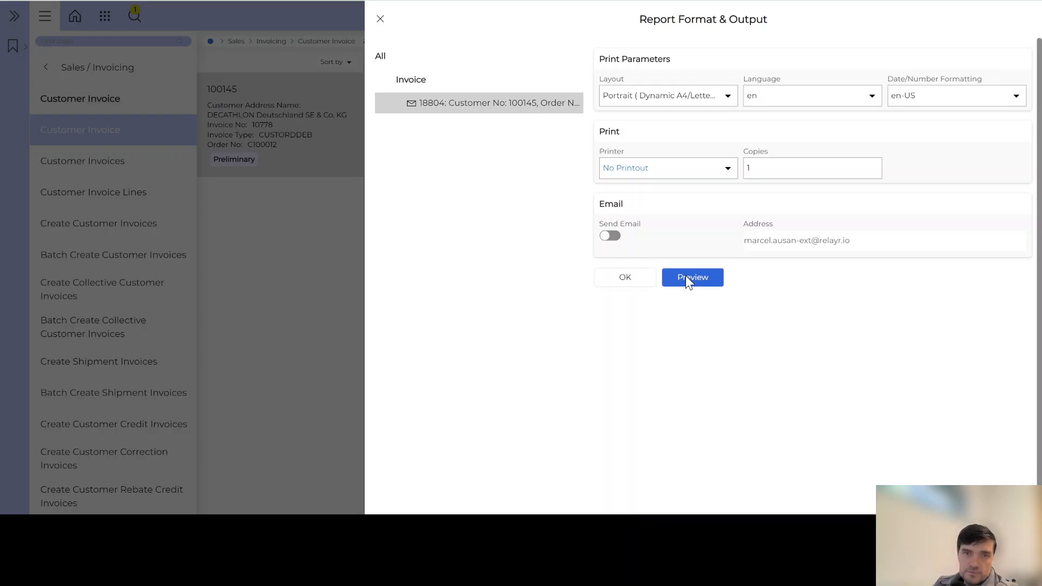
click(686, 275)
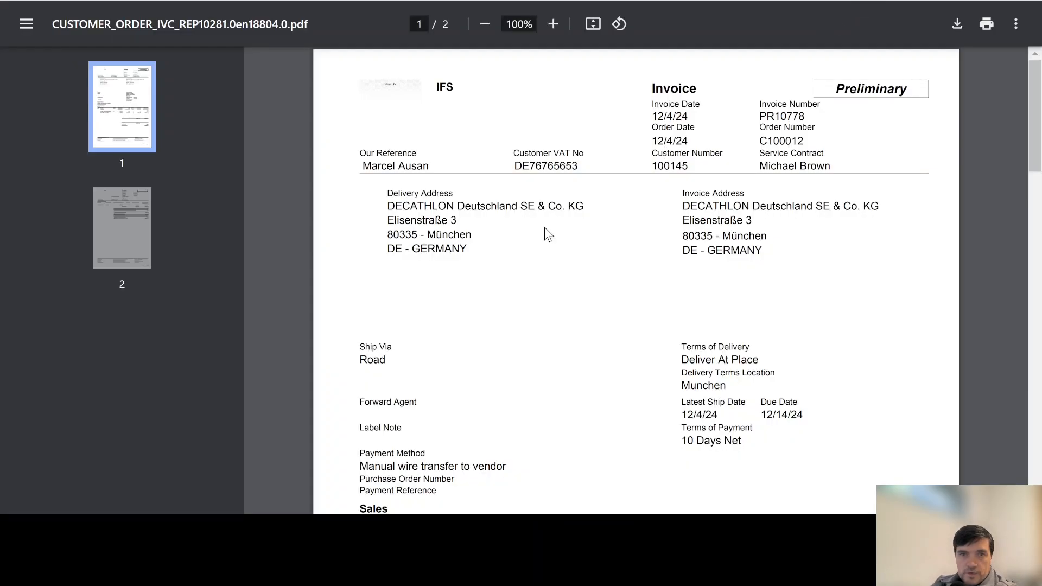
Examine the invoice PDF's sales lines, advance payments, matched advance amount and remaining amount to be paid across both pages
scroll(548, 234, down, 3)
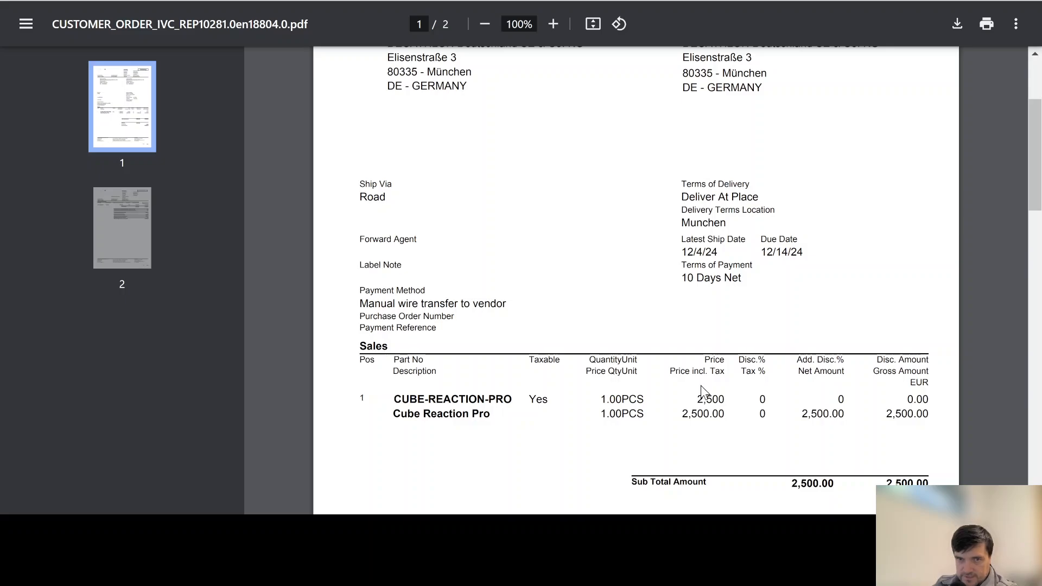
scroll(694, 282, down, 2)
scroll(694, 283, down, 10)
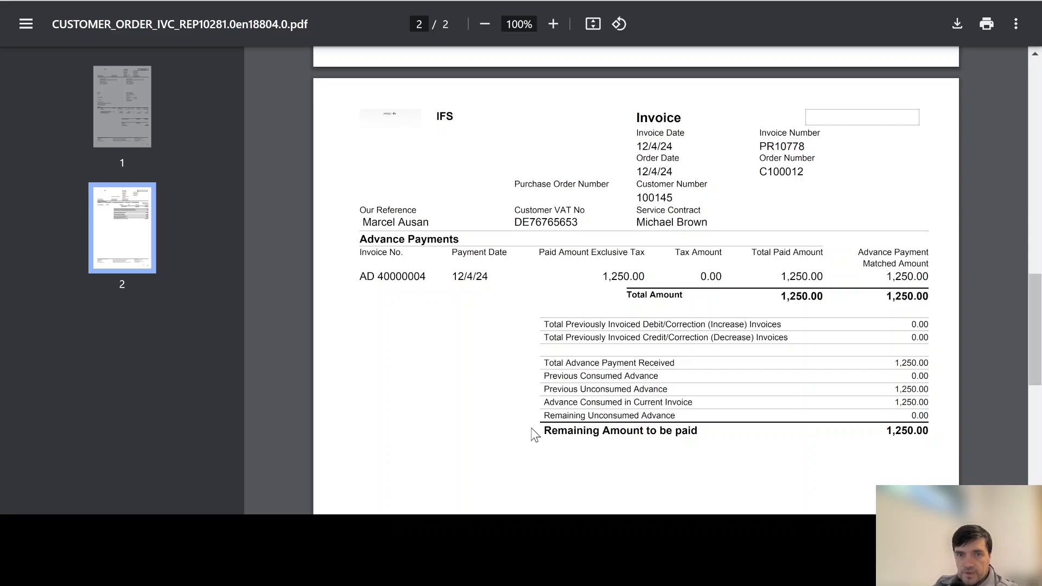
drag(540, 431, 920, 435)
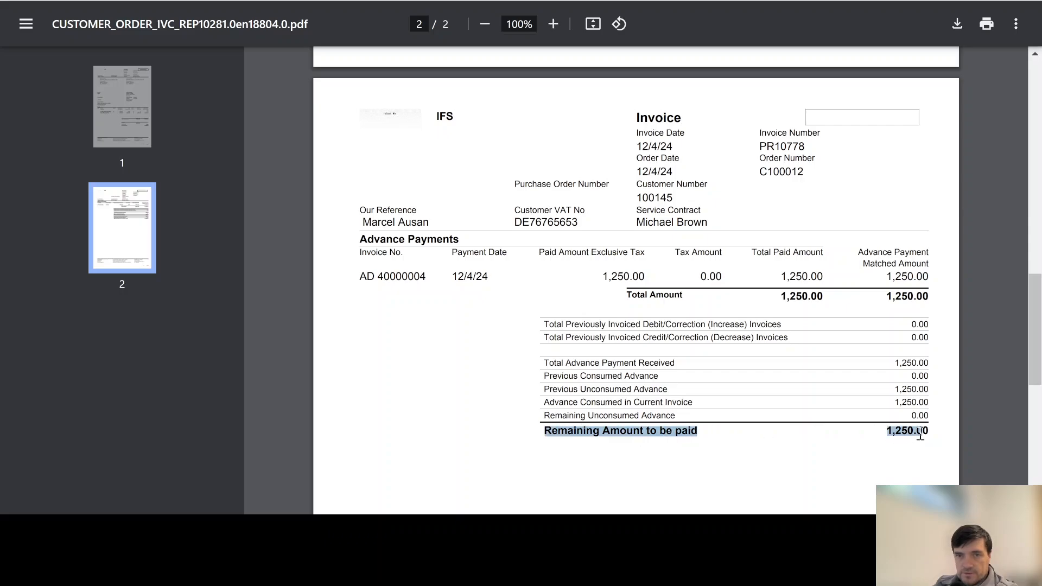
drag(887, 296, 930, 296)
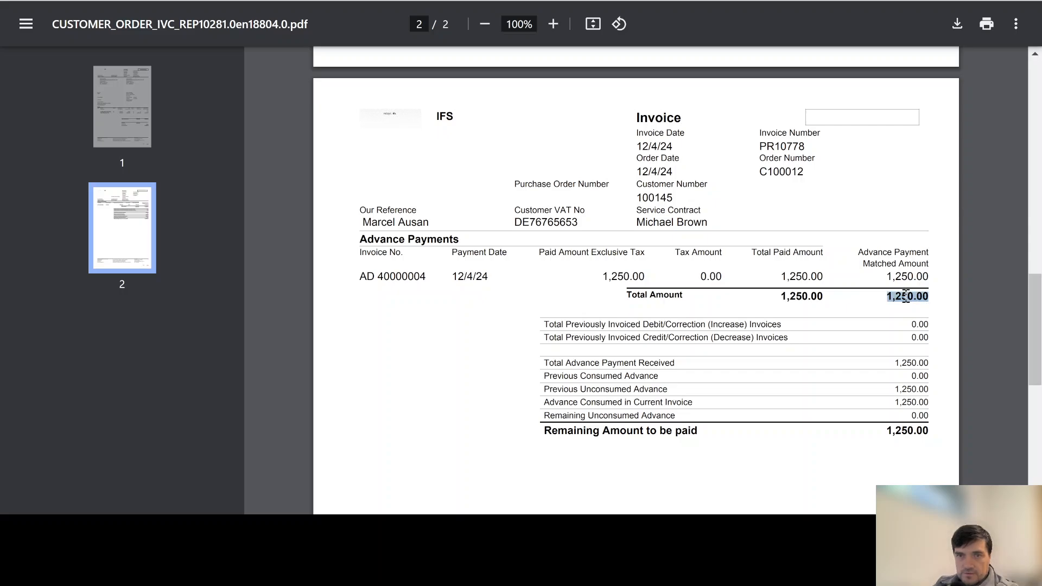
drag(880, 431, 926, 433)
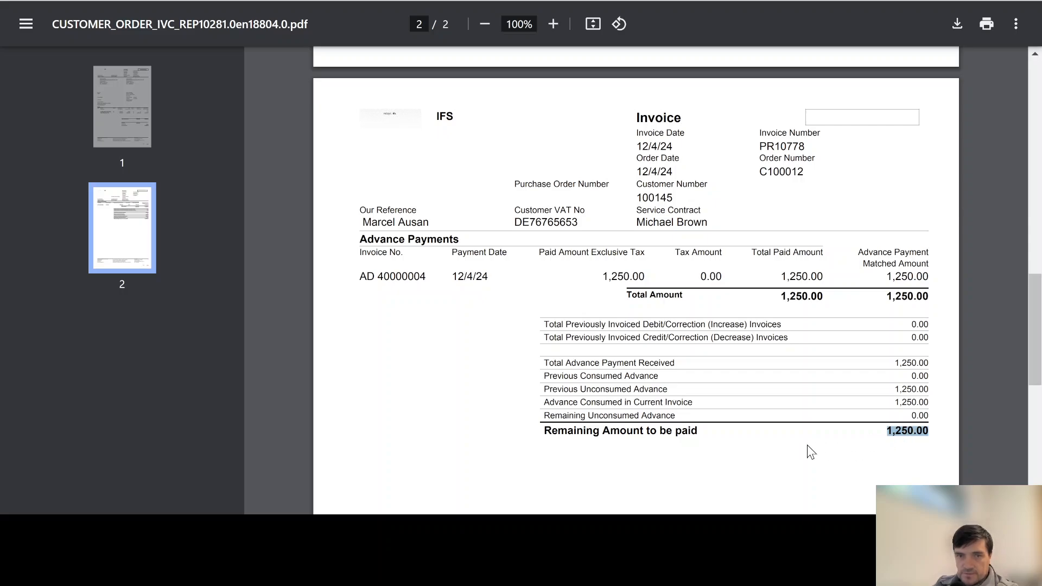
drag(543, 431, 701, 437)
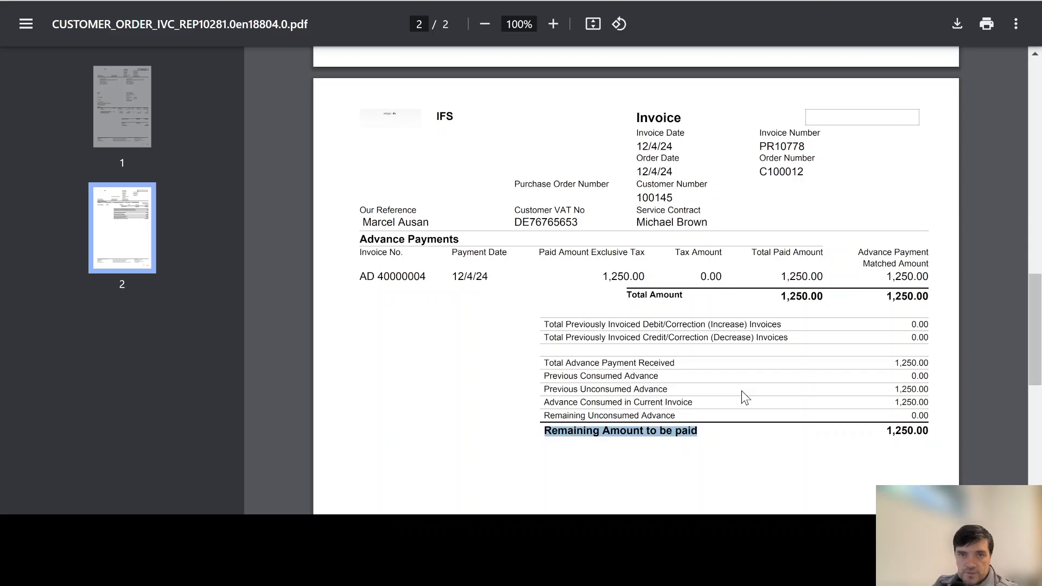
scroll(745, 397, up, 3)
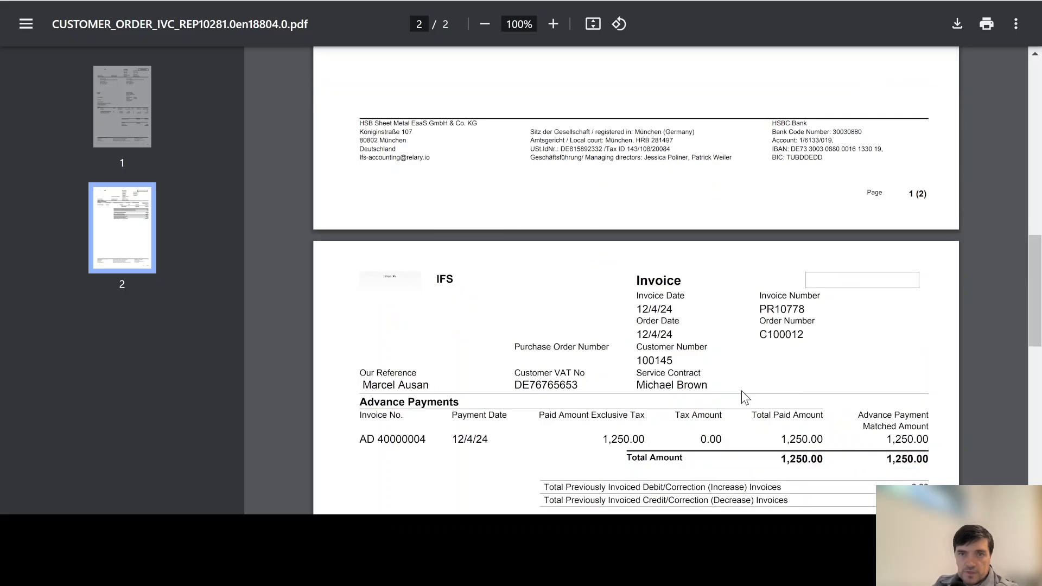
scroll(745, 397, up, 12)
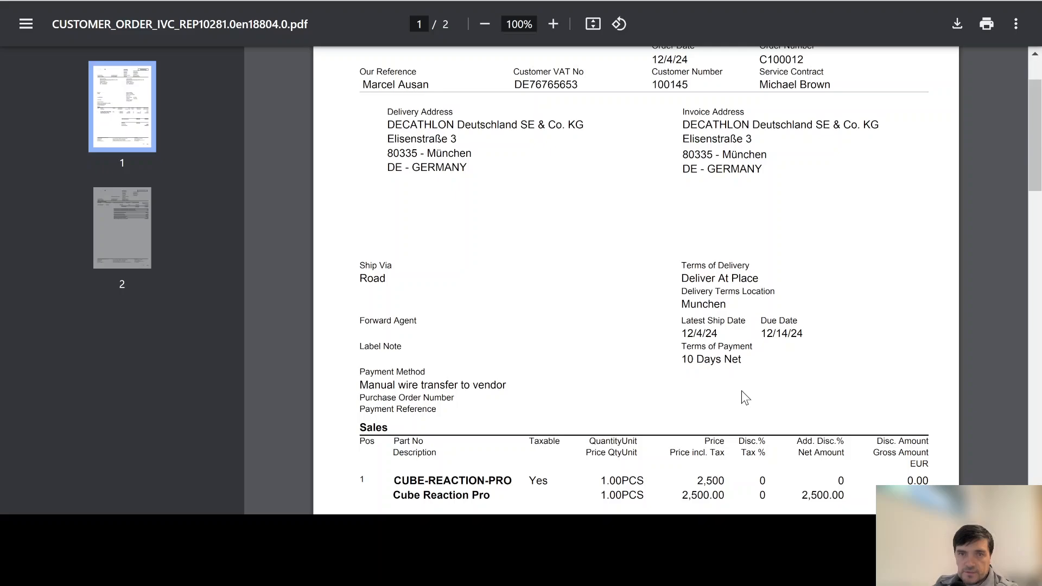